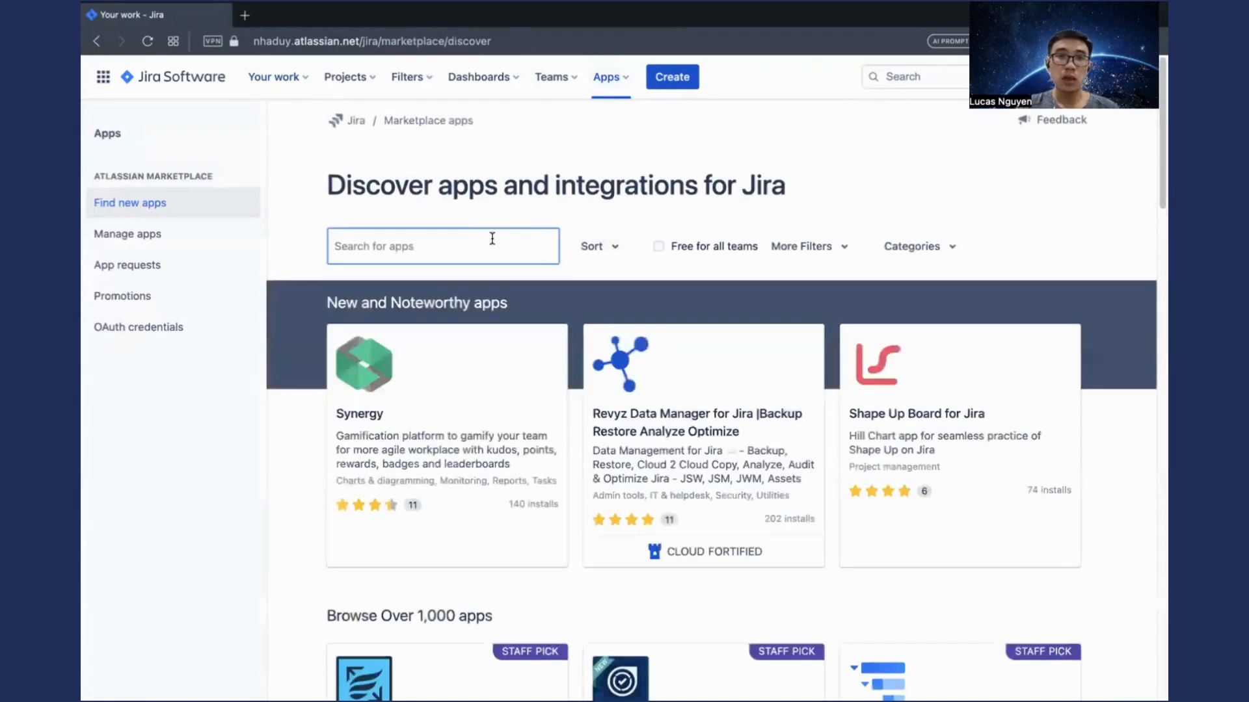
Step: Search the marketplace for "routemap" and open the Product Roadmaps Structure, Timeline Gantt & Prioritization app page
{"action": "type", "text": "routemap"}
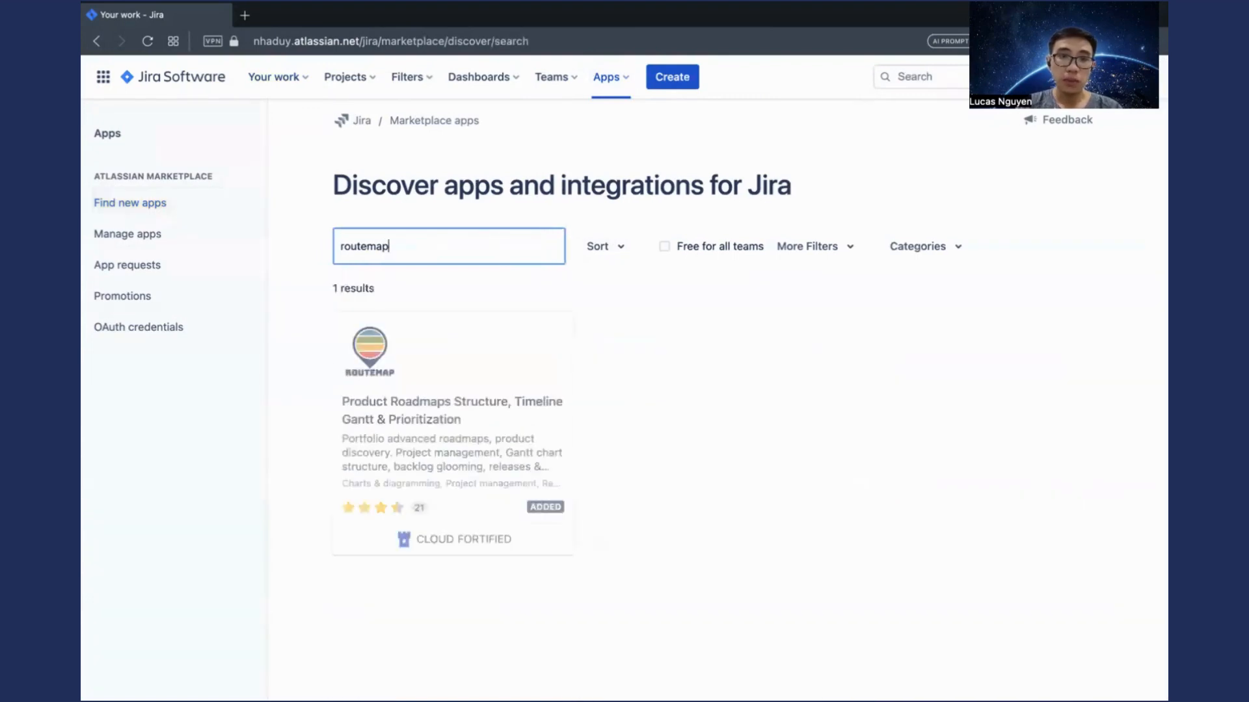
{"action": "left_click", "coordinate": [450, 384]}
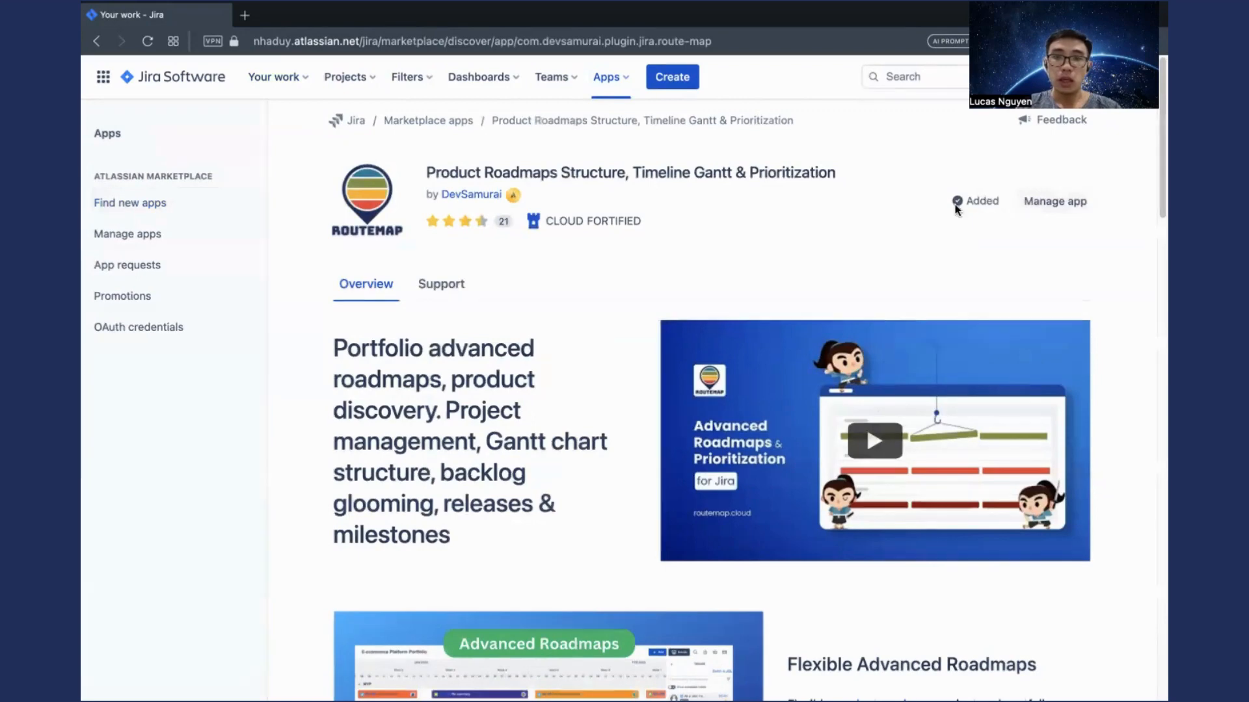
{"action": "mouse_move", "coordinate": [957, 204]}
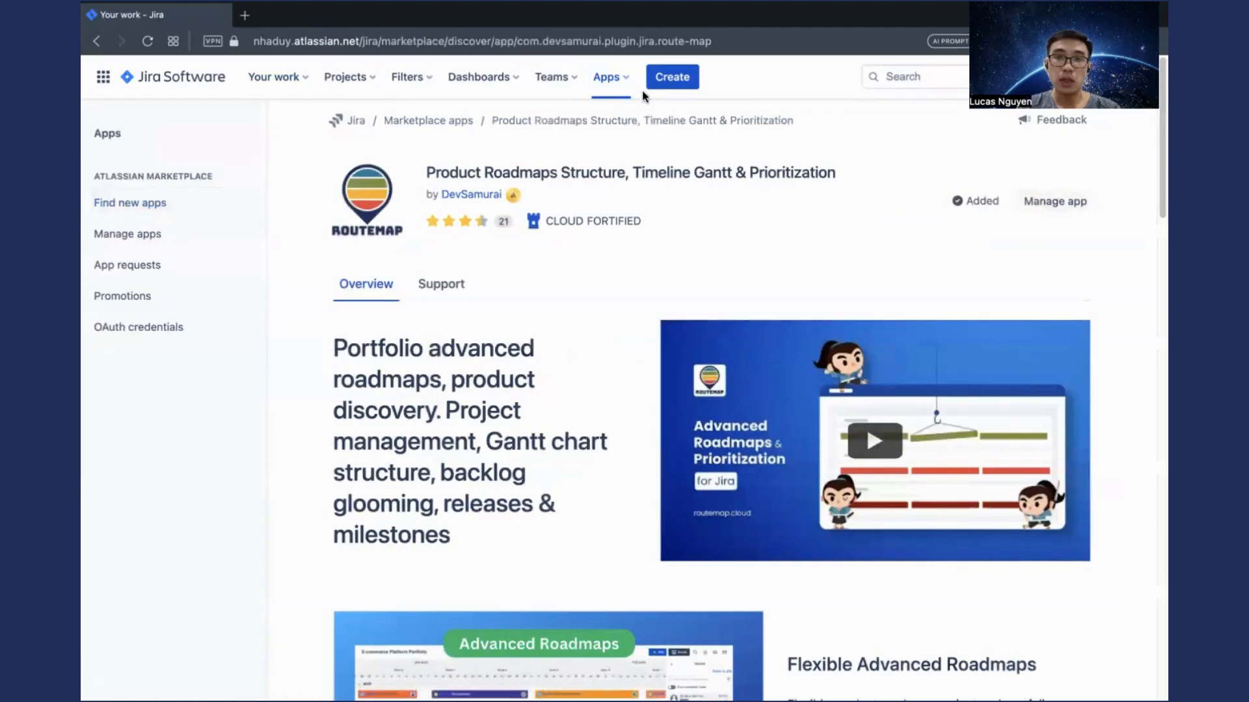
Step: Open the installed Routemap app and start creating a new roadmap
{"action": "left_click", "coordinate": [627, 80]}
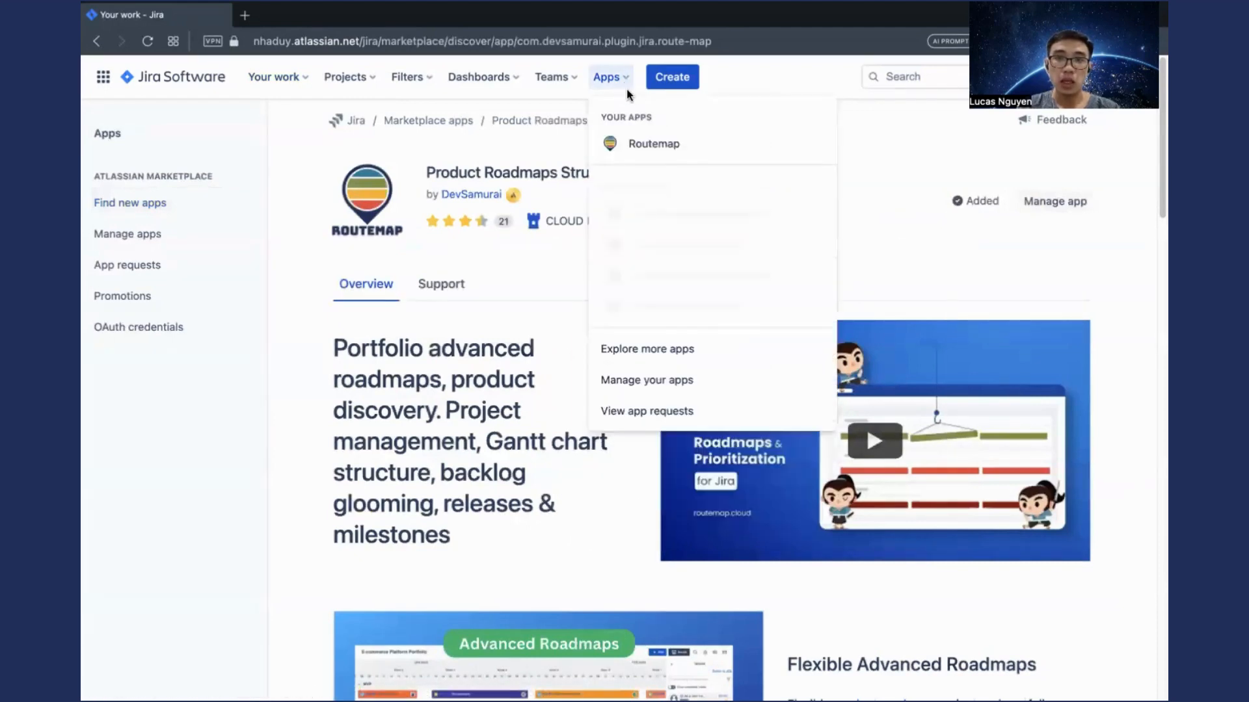
{"action": "left_click", "coordinate": [654, 146]}
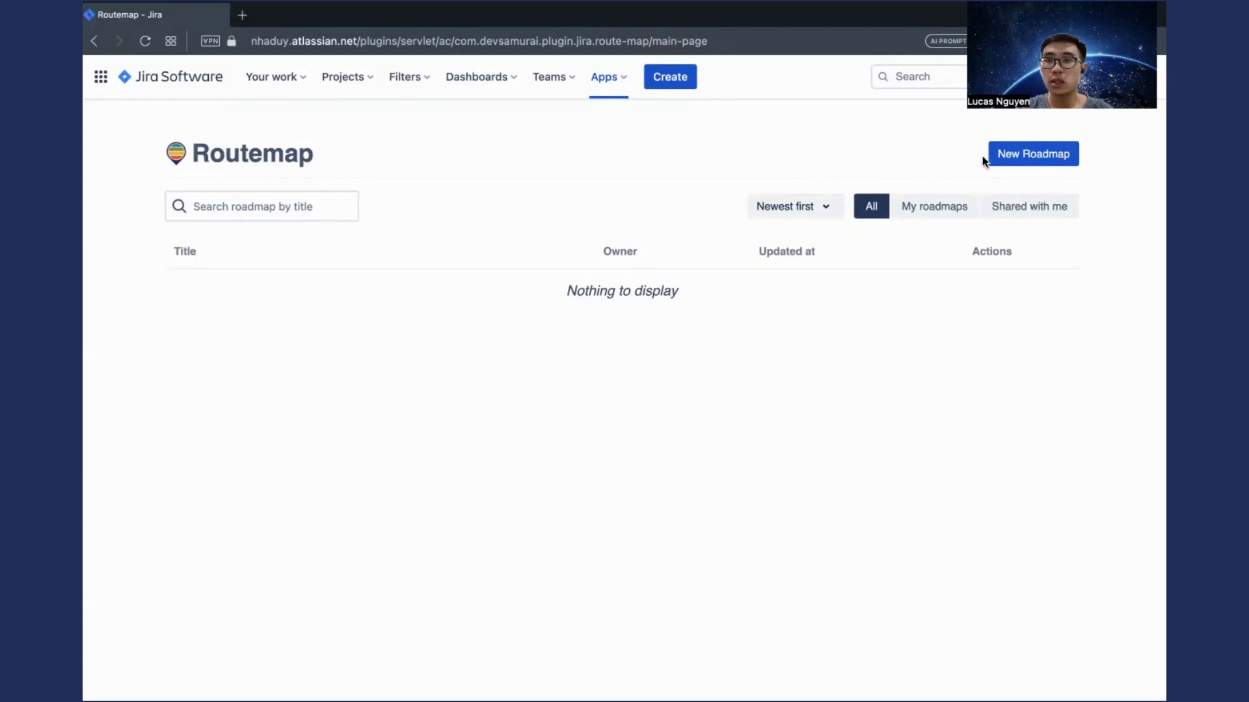
{"action": "left_click", "coordinate": [1012, 156]}
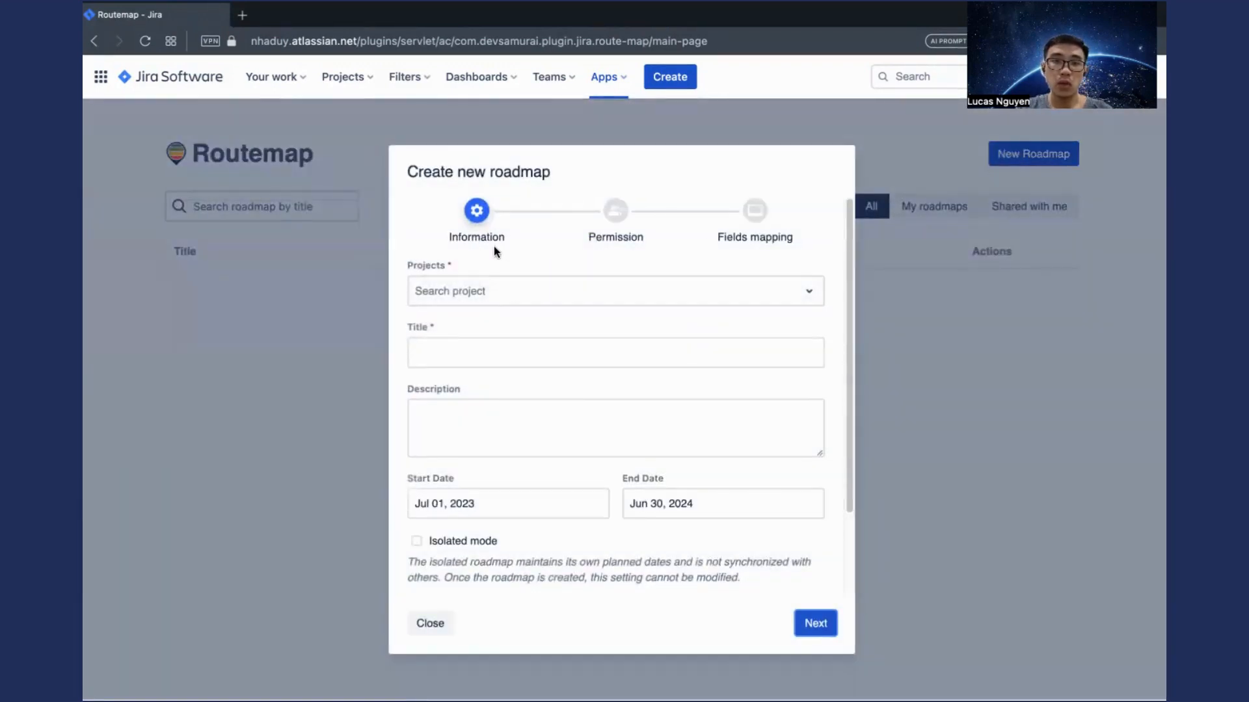
Step: Choose Demo as the only project for the new roadmap, leaving out Research
{"action": "left_click", "coordinate": [494, 299]}
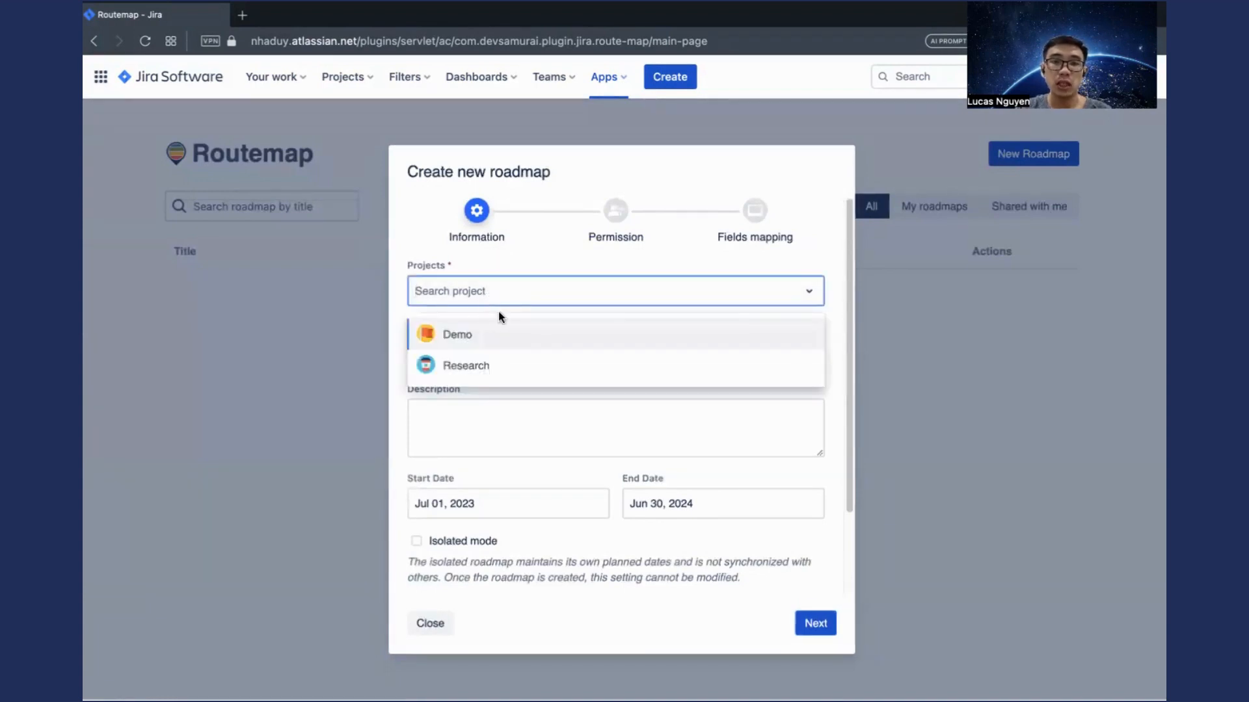
{"action": "left_click", "coordinate": [493, 327]}
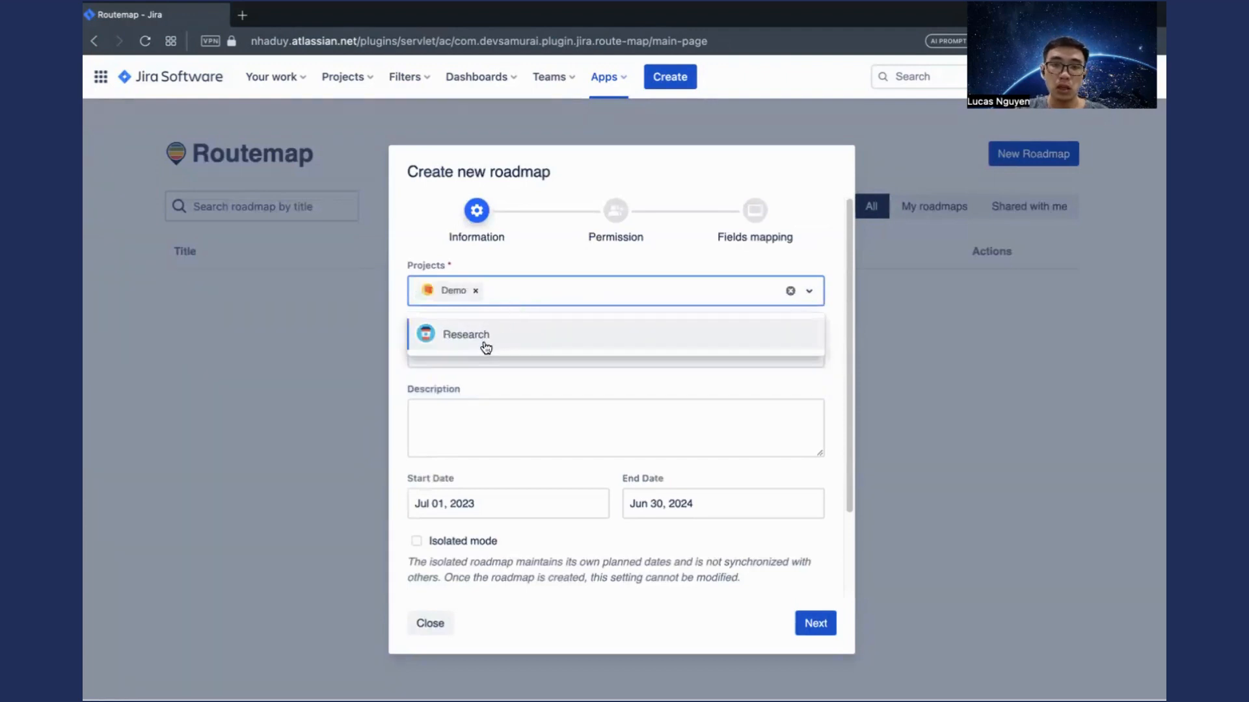
{"action": "left_click", "coordinate": [486, 343]}
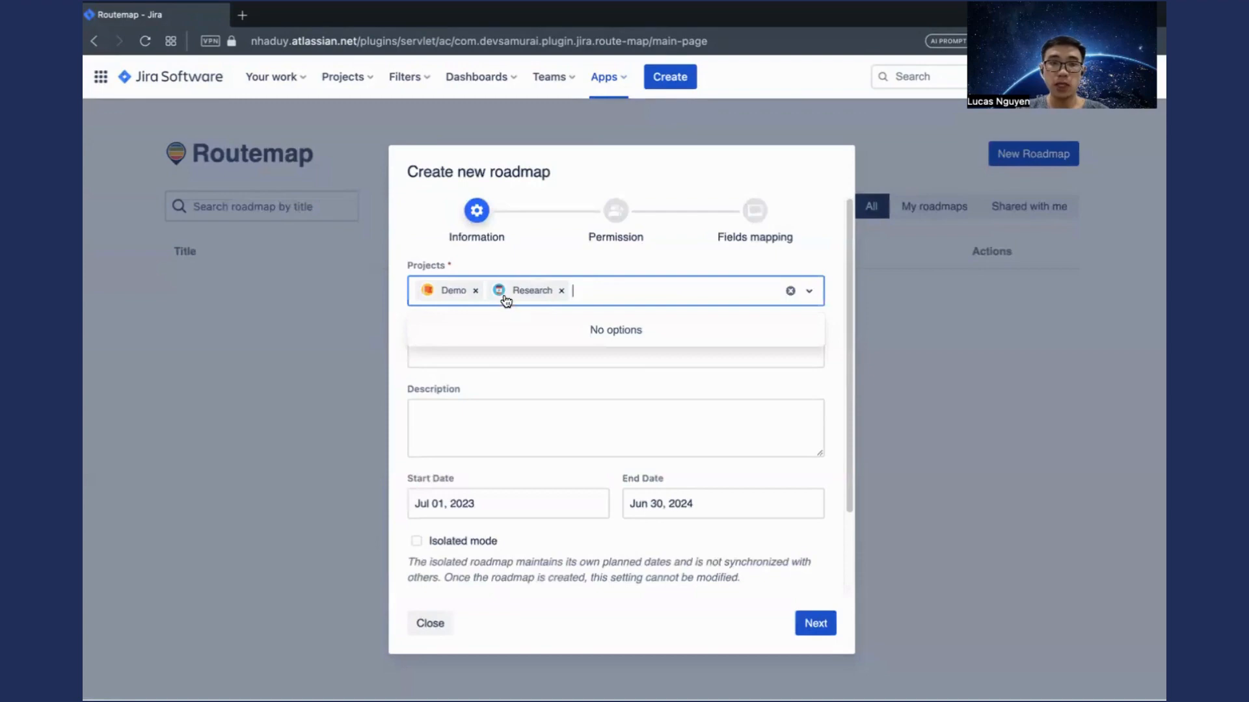
{"action": "left_click", "coordinate": [561, 291]}
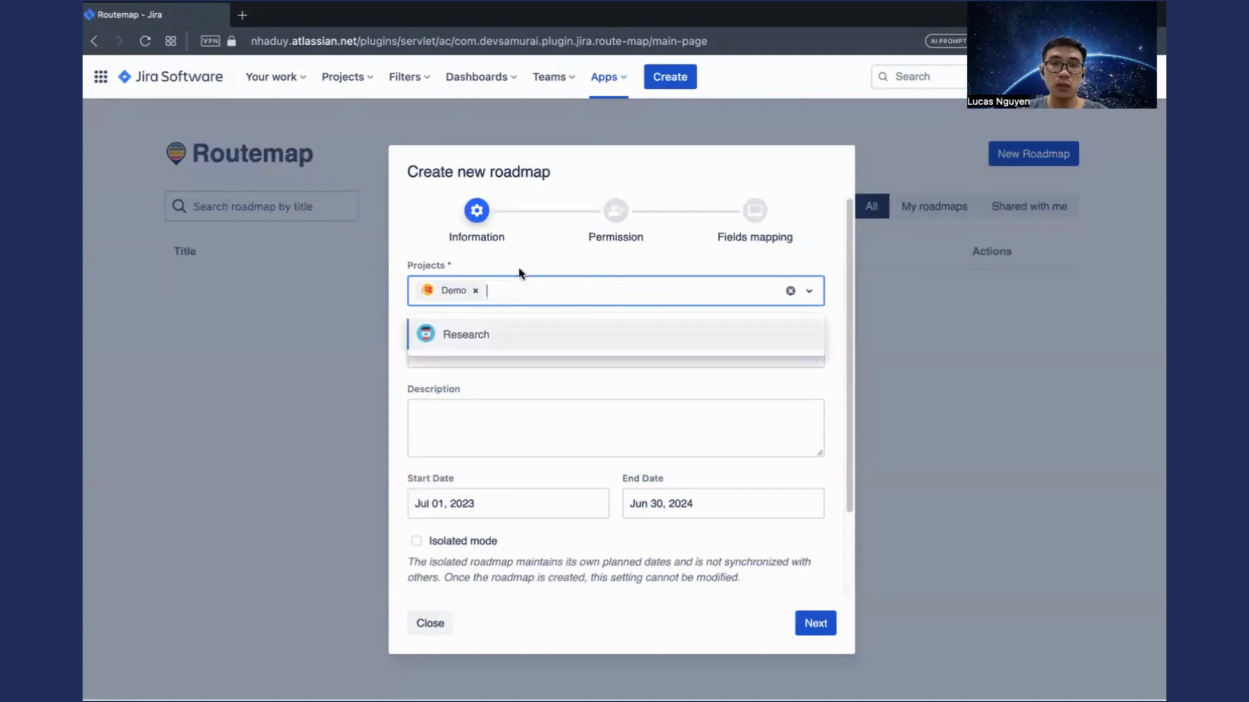
{"action": "left_click", "coordinate": [537, 261]}
Step: Title the new roadmap "Demo"
{"action": "left_click", "coordinate": [486, 344]}
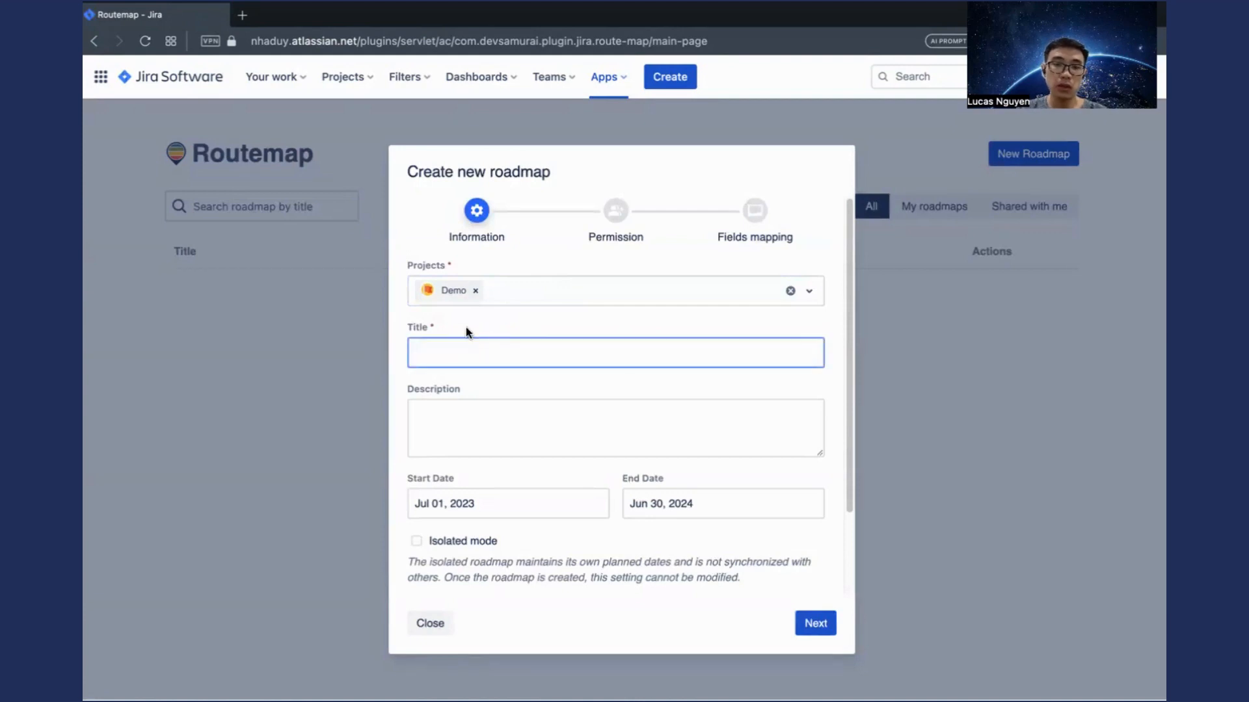
{"action": "type", "text": "Demo"}
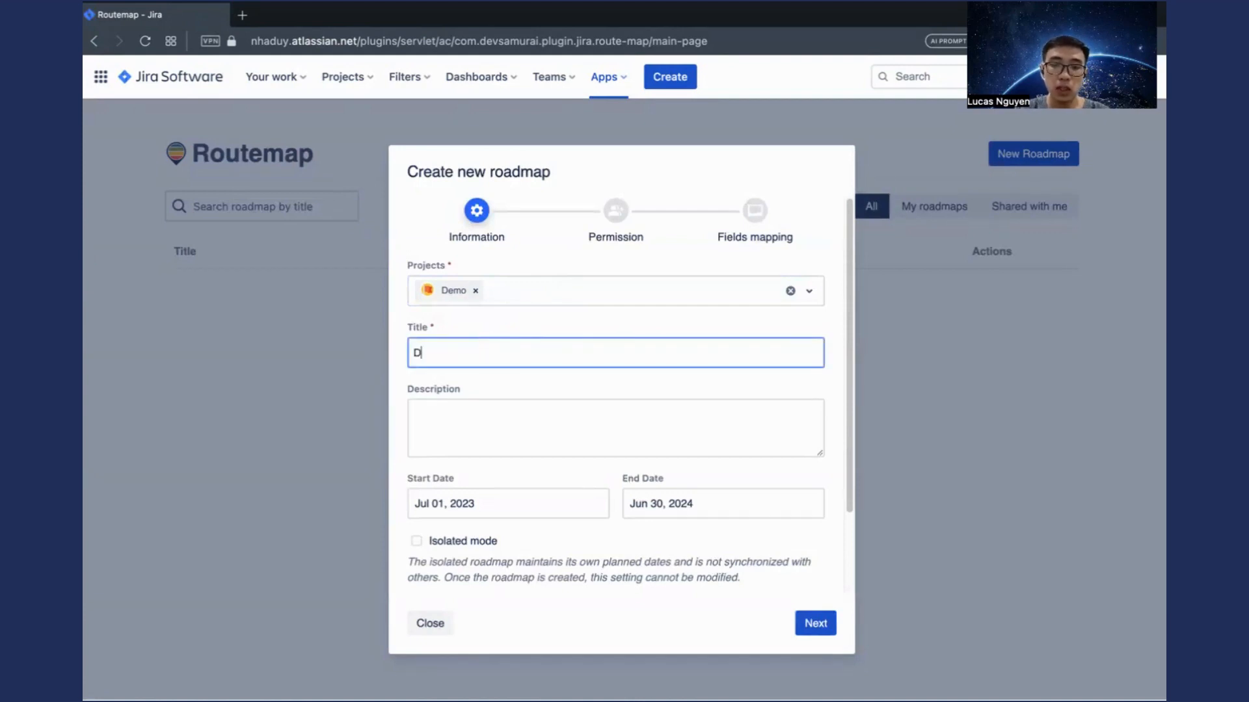
{"action": "left_click", "coordinate": [501, 315]}
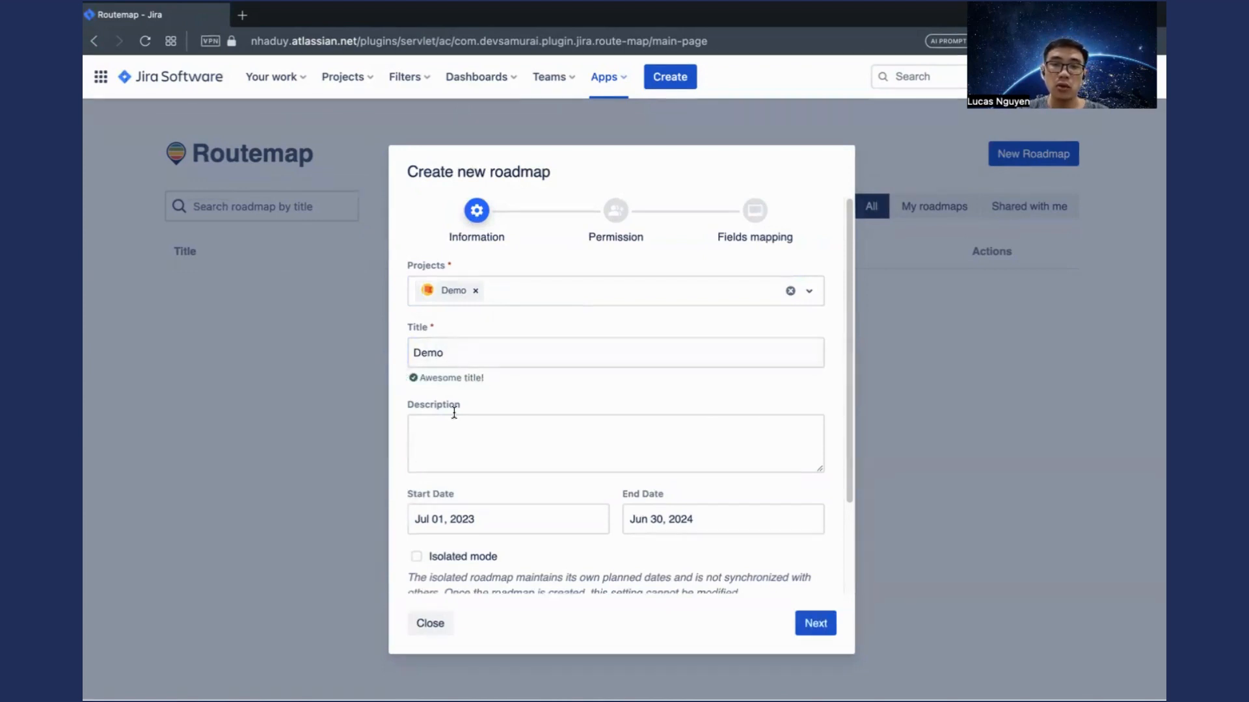
Step: Set the roadmap's end date to Dec 31, 2023
{"action": "scroll", "coordinate": [558, 458], "scroll_direction": "down", "scroll_amount": 1}
{"action": "scroll", "coordinate": [533, 442], "scroll_direction": "down", "scroll_amount": 1}
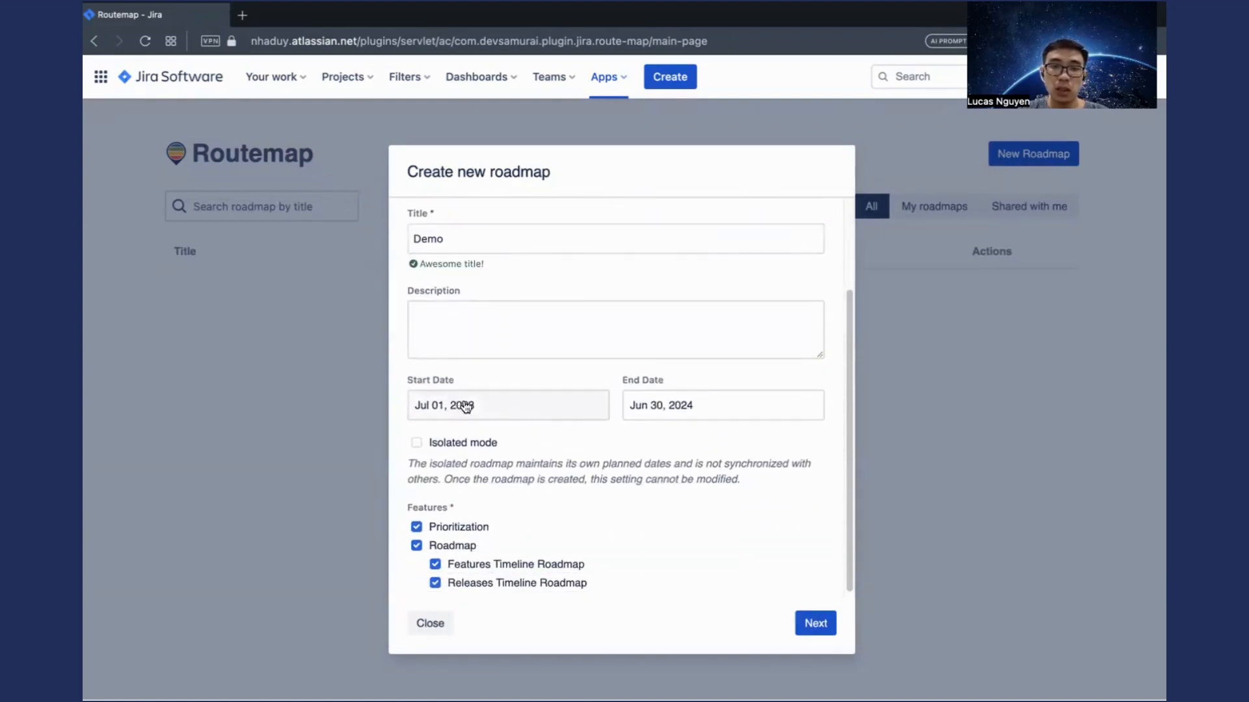
{"action": "left_click", "coordinate": [649, 407]}
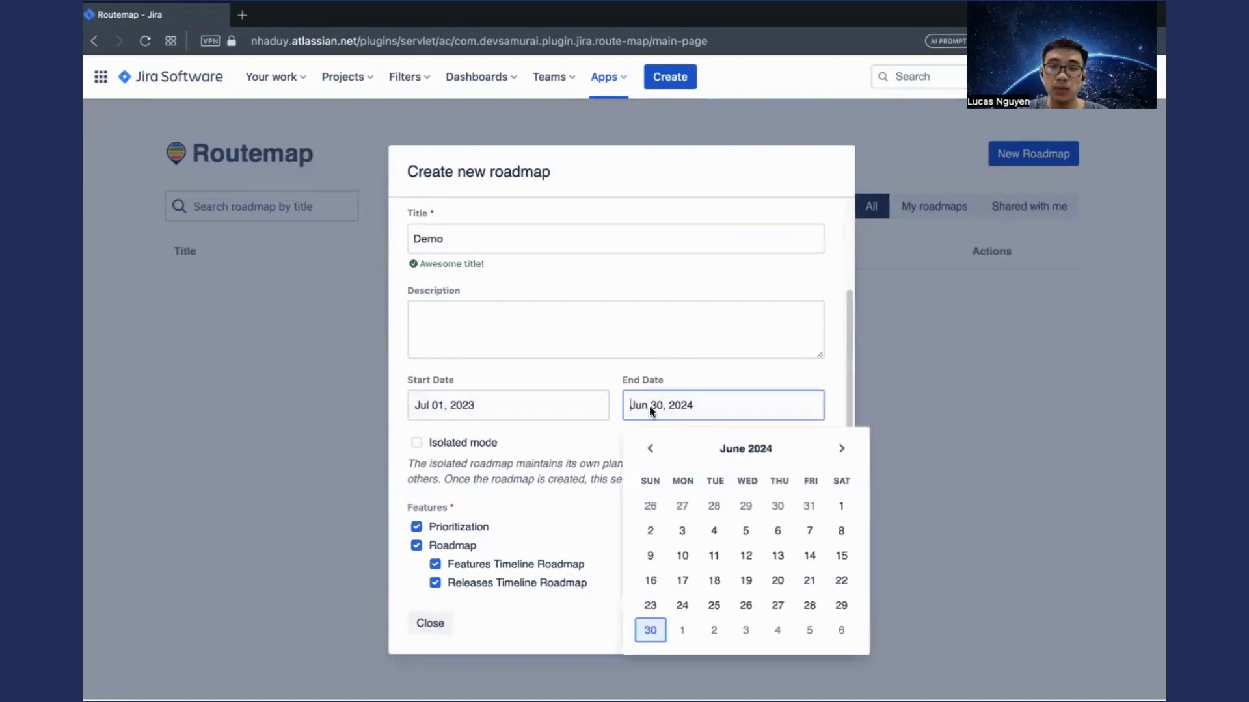
{"action": "double_click", "coordinate": [650, 449]}
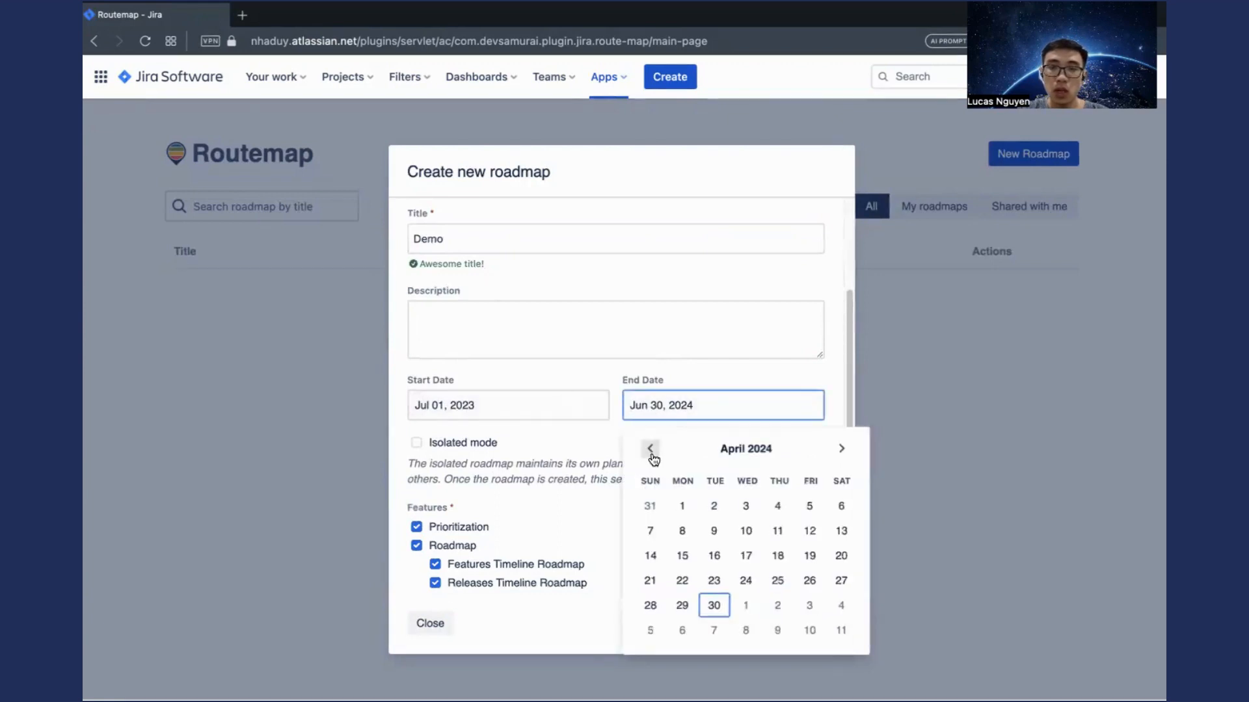
{"action": "left_click", "coordinate": [651, 449]}
{"action": "left_click", "coordinate": [650, 450]}
{"action": "left_click", "coordinate": [650, 450]}
{"action": "left_click", "coordinate": [650, 449]}
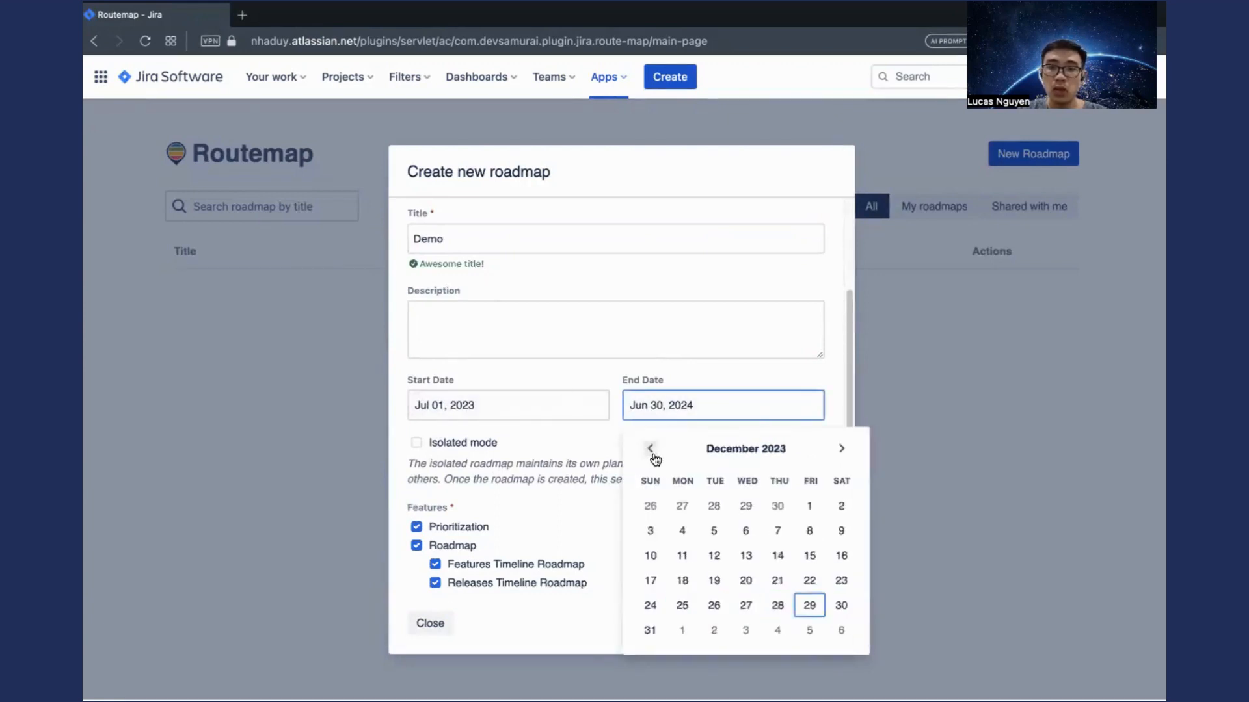
{"action": "left_click", "coordinate": [650, 631]}
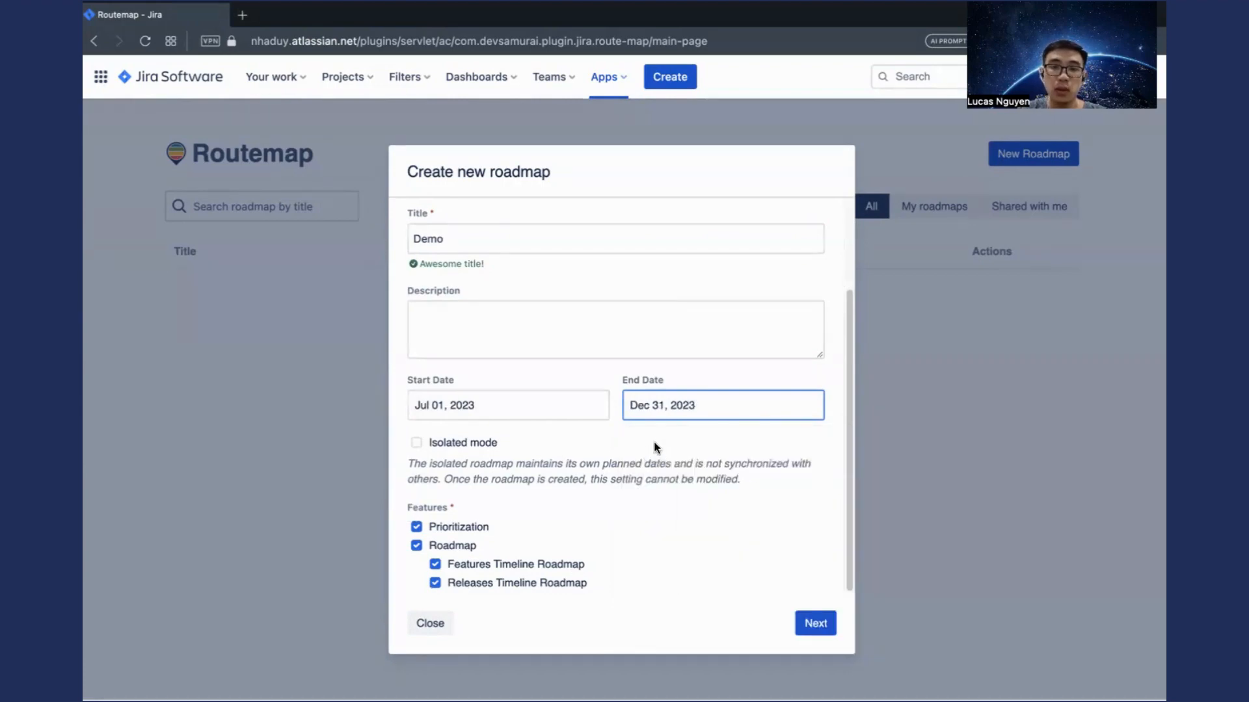
{"action": "left_click", "coordinate": [580, 439]}
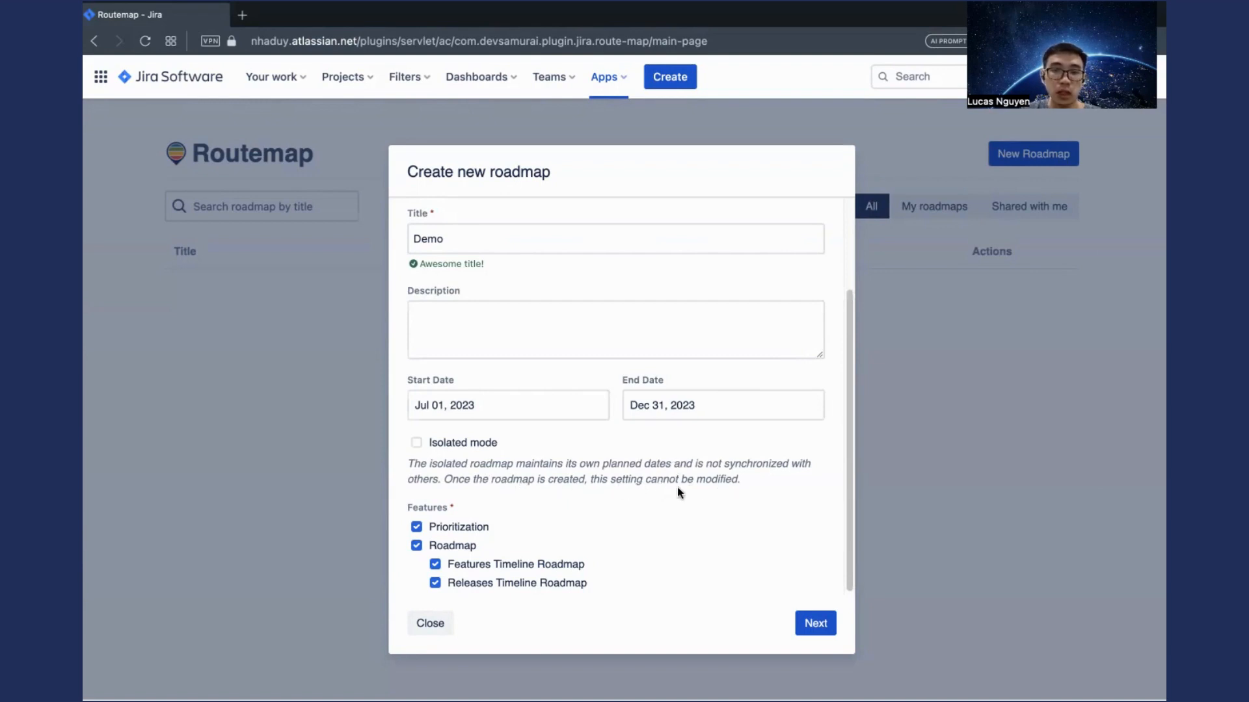
Step: Keep the Prioritization feature enabled for the roadmap and proceed to the permission settings
{"action": "left_click", "coordinate": [419, 530]}
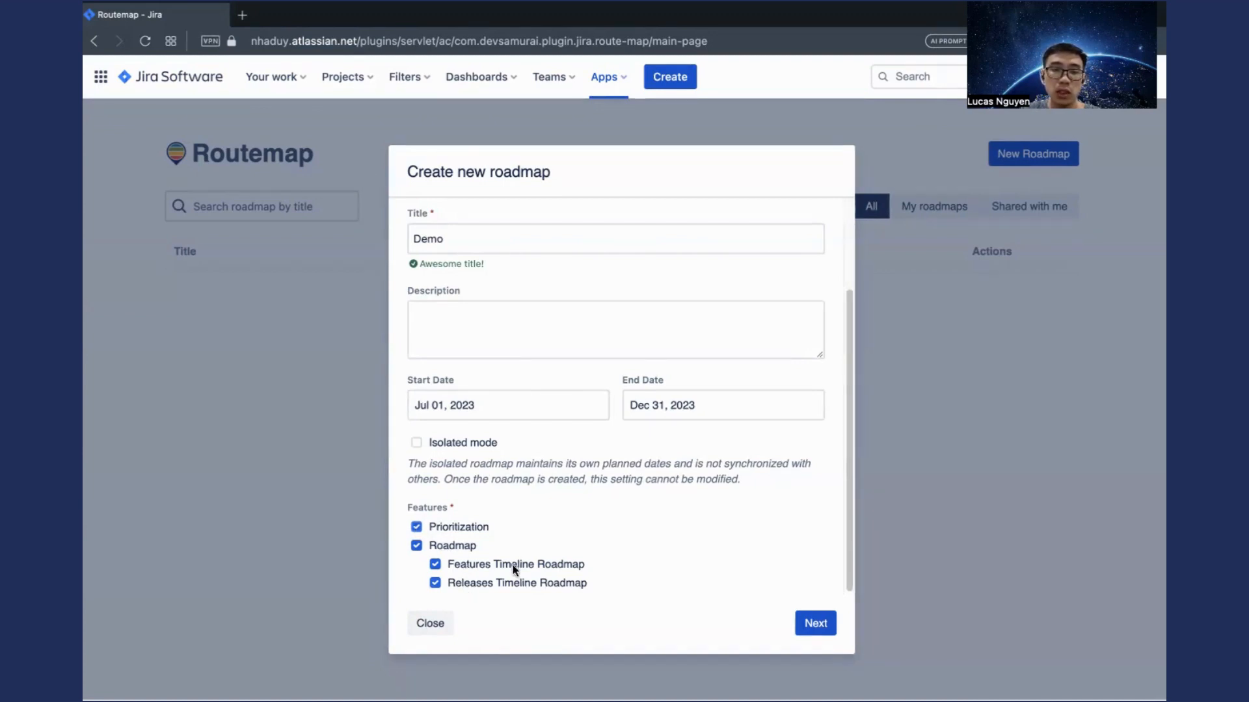
{"action": "left_click", "coordinate": [416, 528]}
{"action": "left_click", "coordinate": [417, 528]}
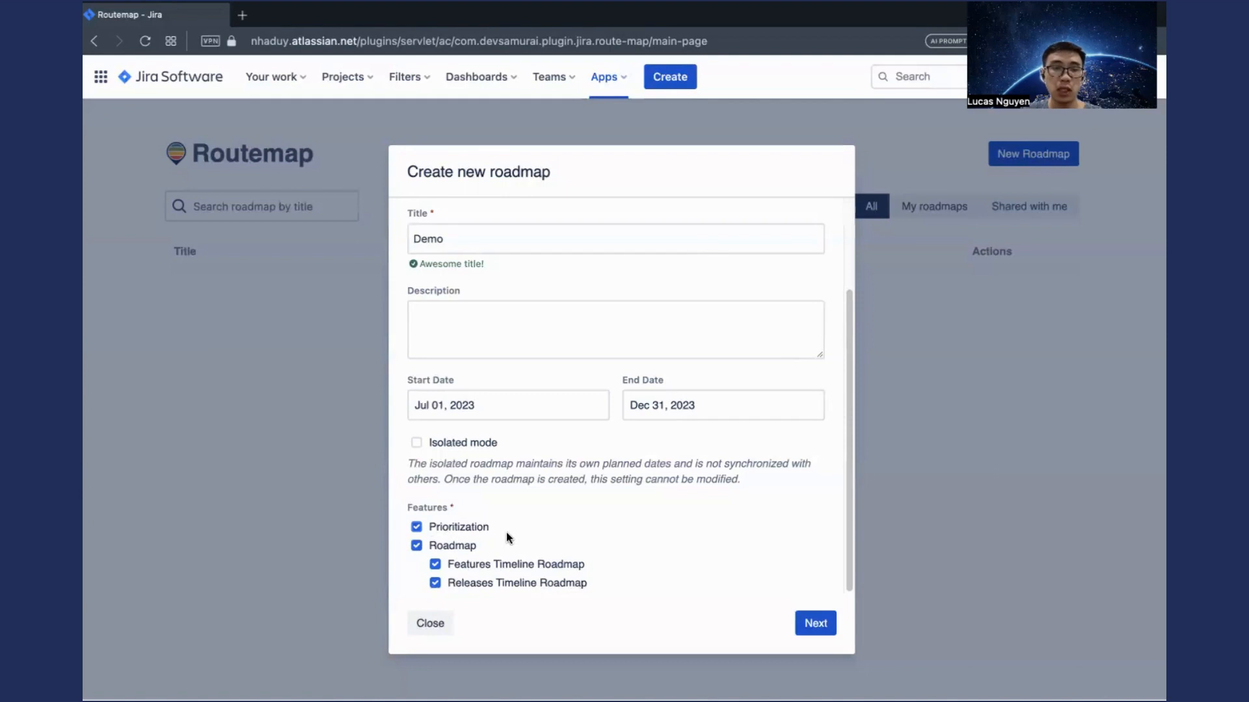
{"action": "scroll", "coordinate": [661, 510], "scroll_direction": "up", "scroll_amount": 3}
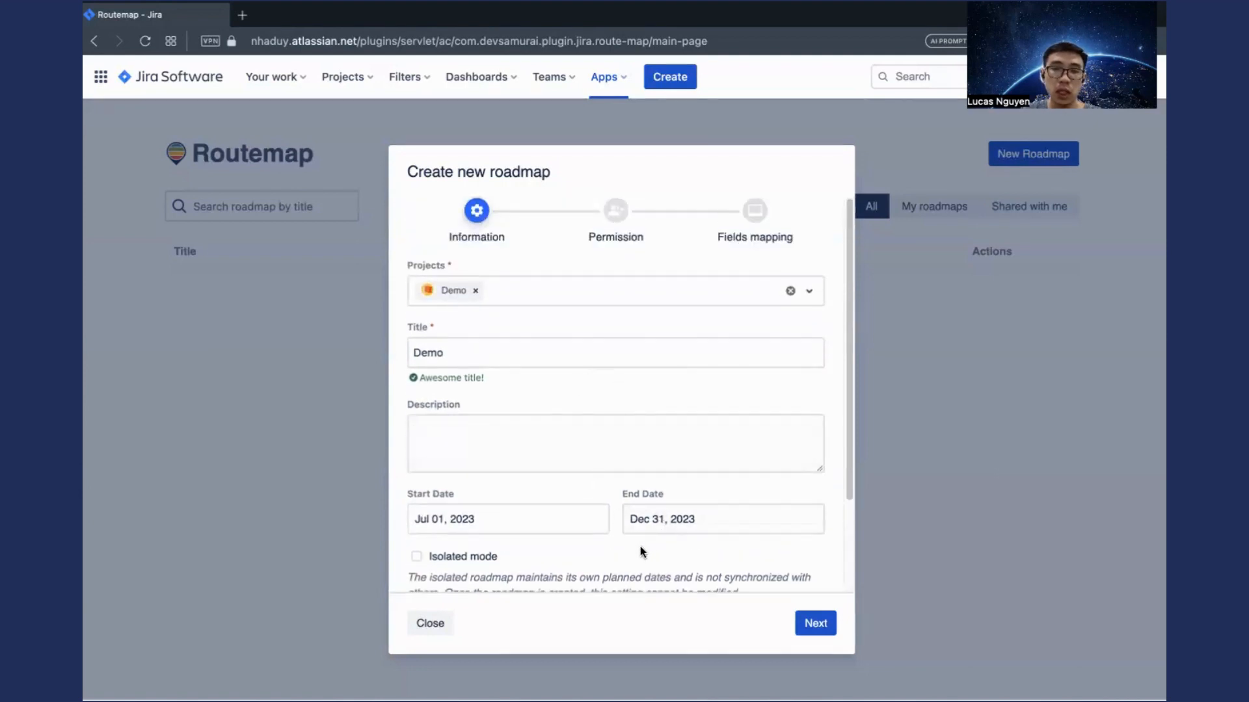
{"action": "left_click", "coordinate": [817, 624]}
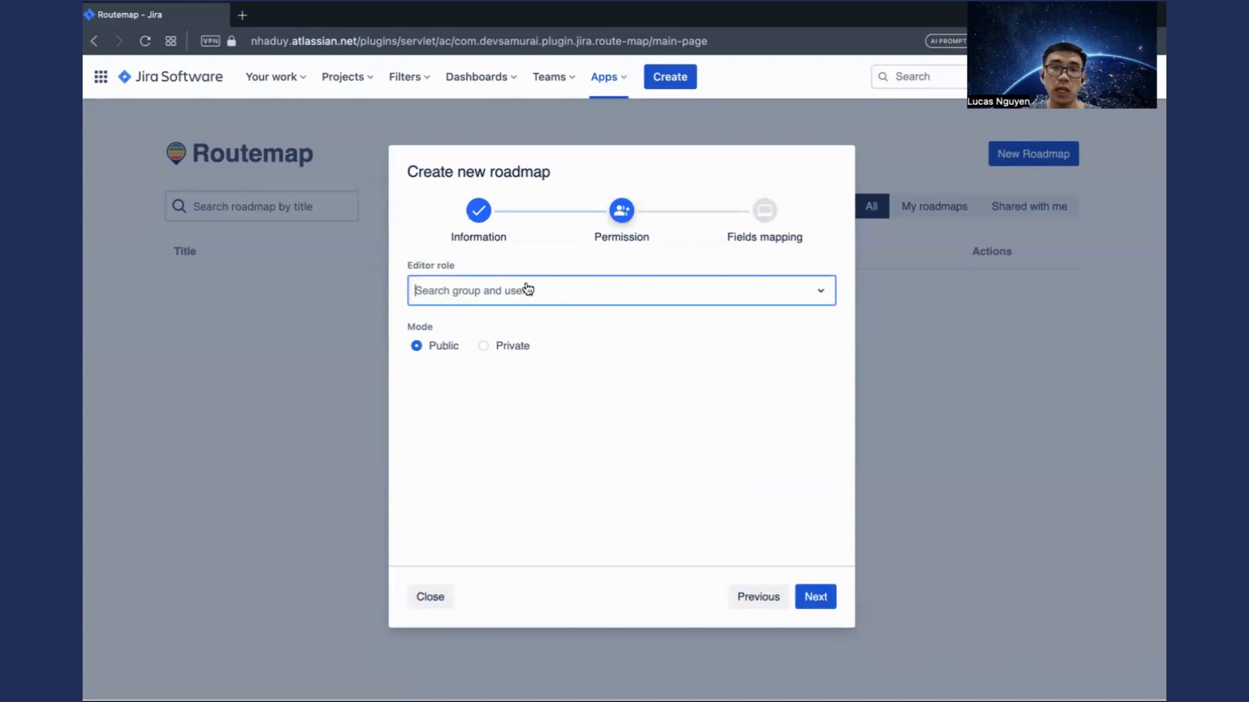
Step: Look through the editor role choices, try Private mode with its viewer role choices, and return the mode to Public
{"action": "left_click", "coordinate": [469, 296]}
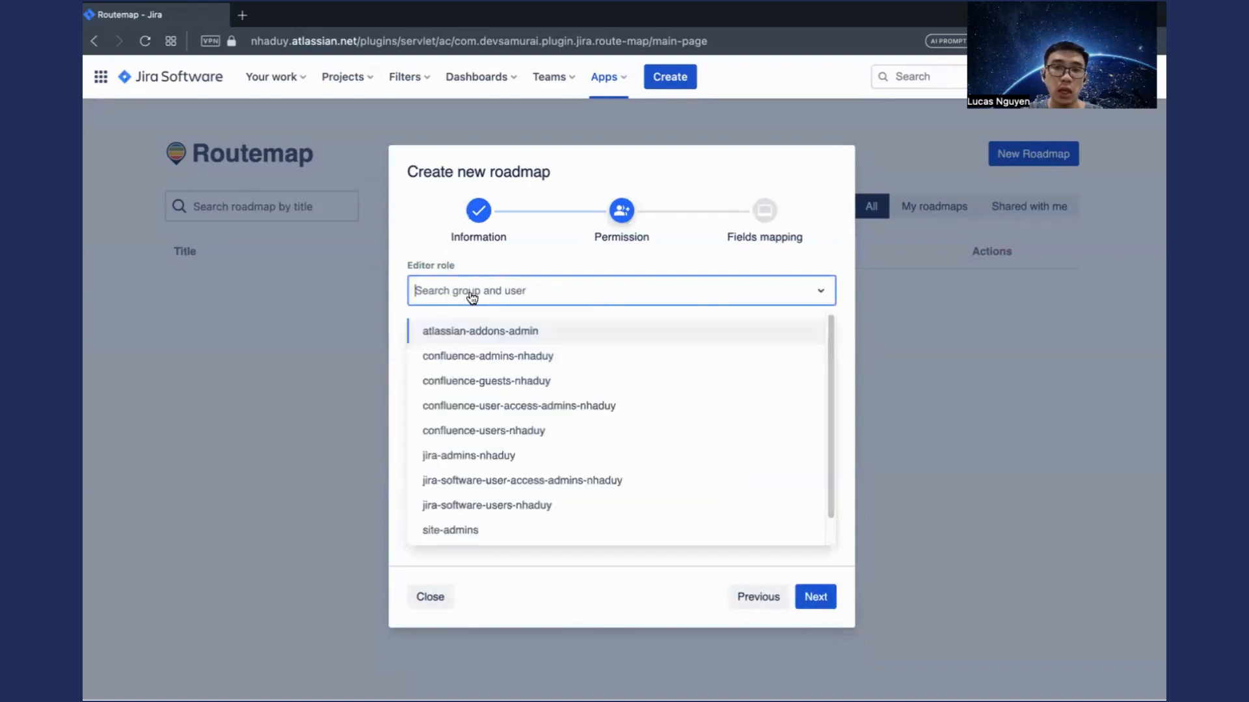
{"action": "left_click", "coordinate": [514, 264]}
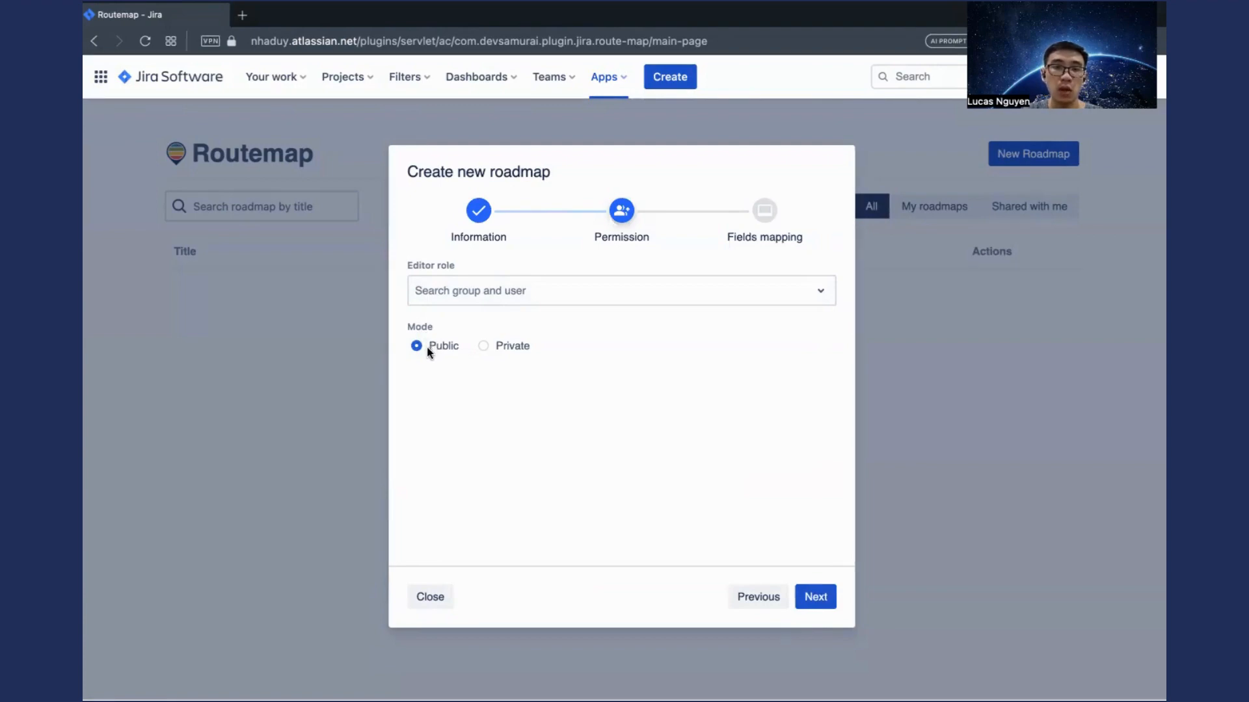
{"action": "left_click", "coordinate": [483, 346]}
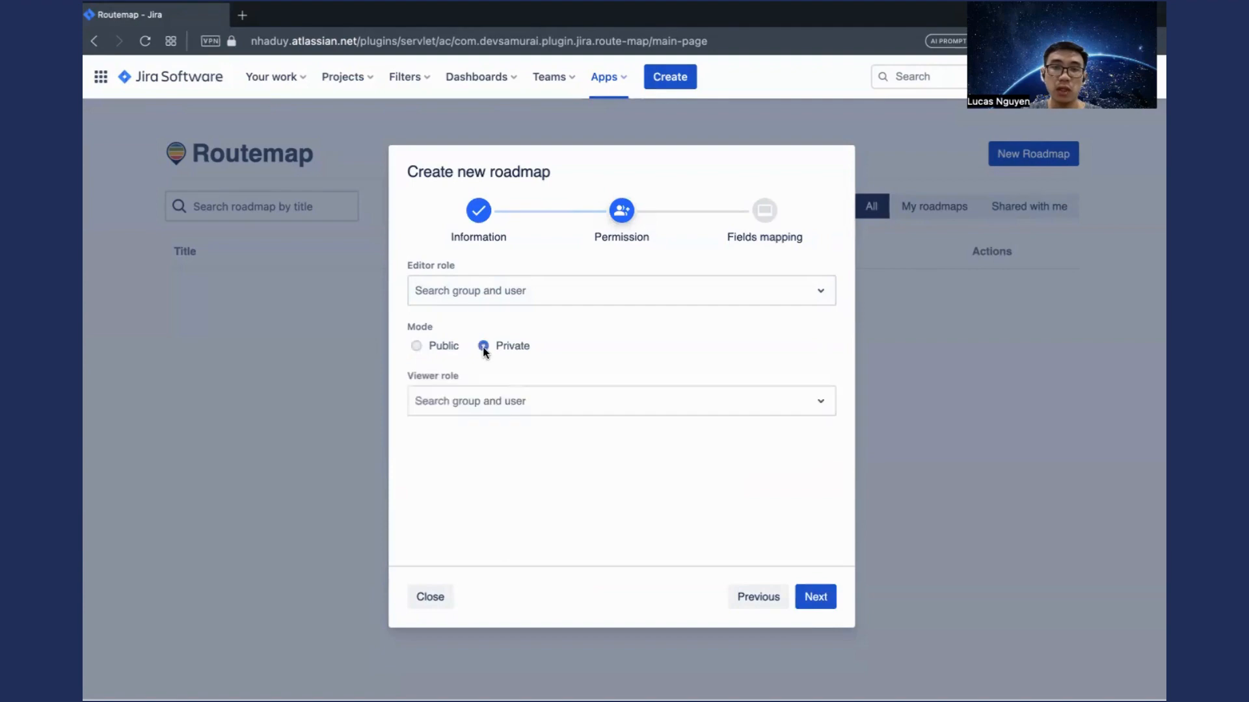
{"action": "left_click", "coordinate": [504, 403]}
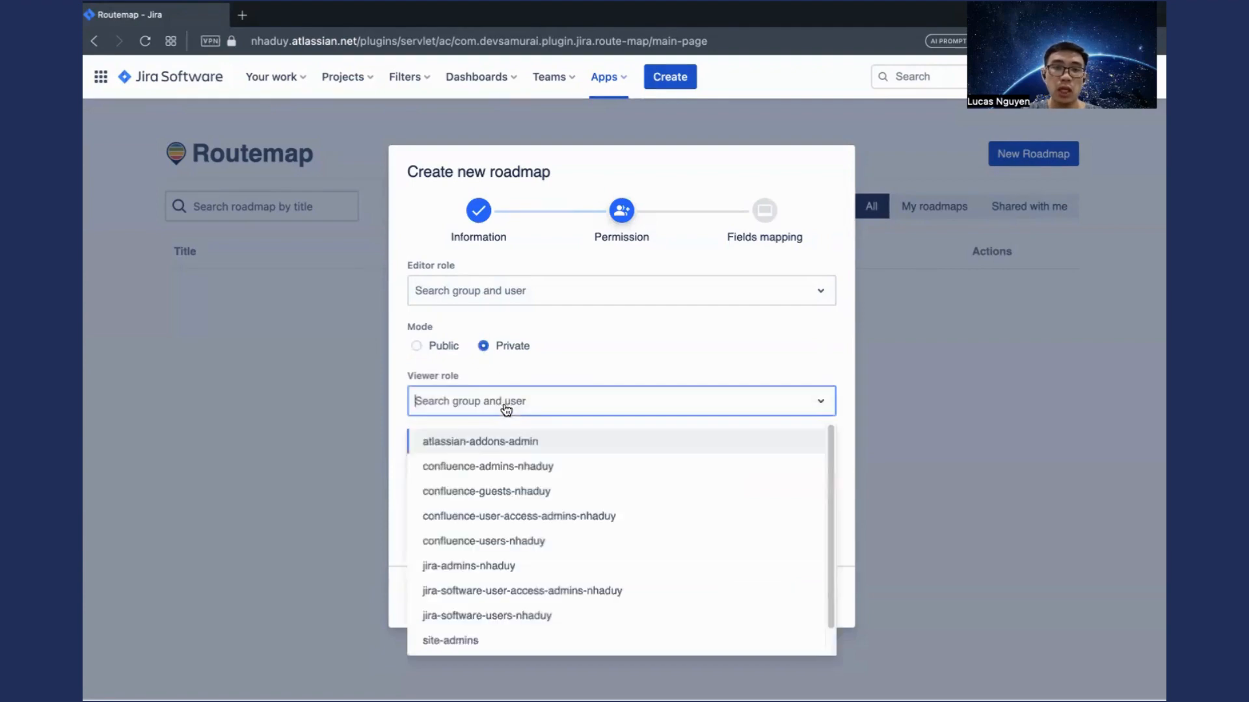
{"action": "left_click", "coordinate": [573, 384]}
{"action": "left_click", "coordinate": [548, 413]}
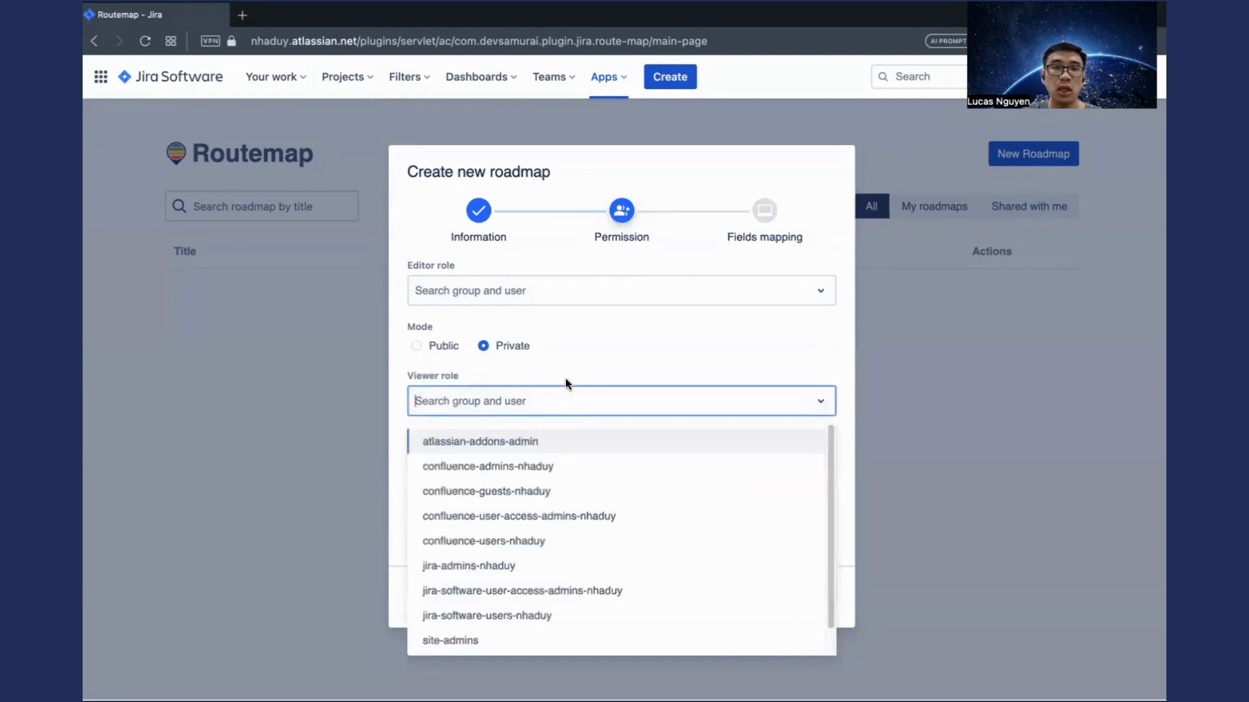
{"action": "left_click", "coordinate": [568, 361]}
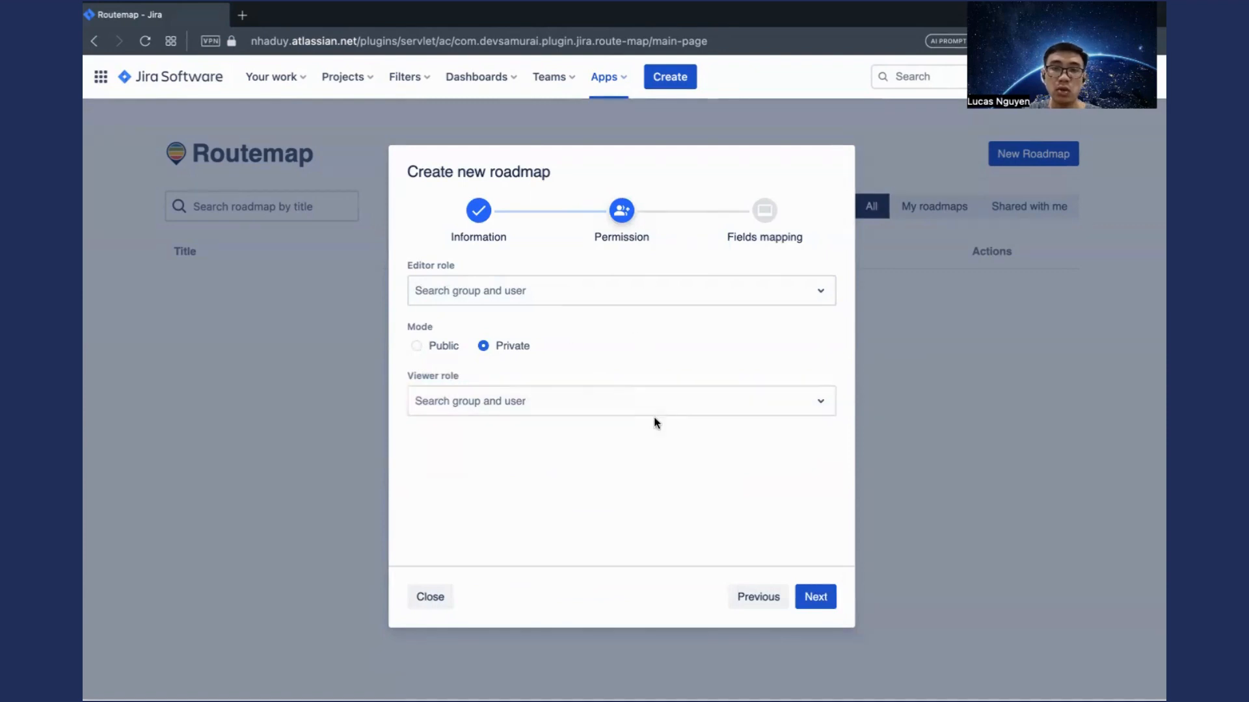
{"action": "left_click", "coordinate": [440, 354]}
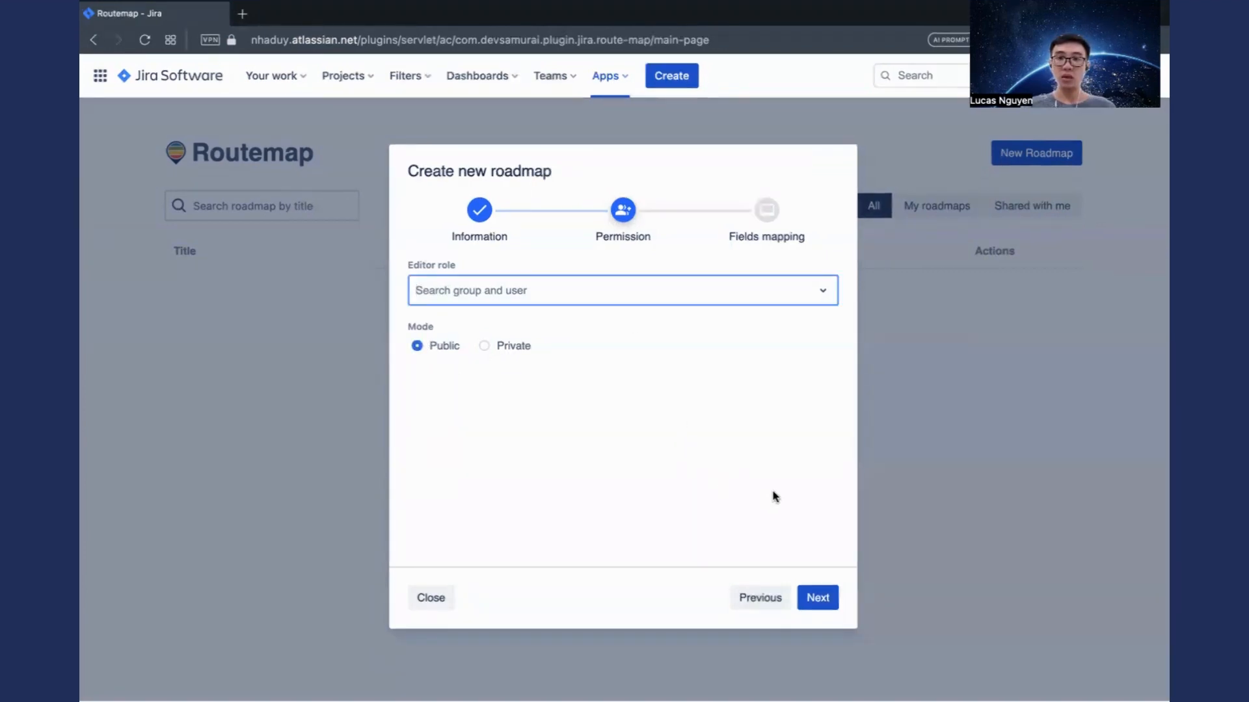
Step: Proceed to the fields mapping, keep Start date and Due date as the mapped fields, and create the roadmap
{"action": "left_click", "coordinate": [818, 596]}
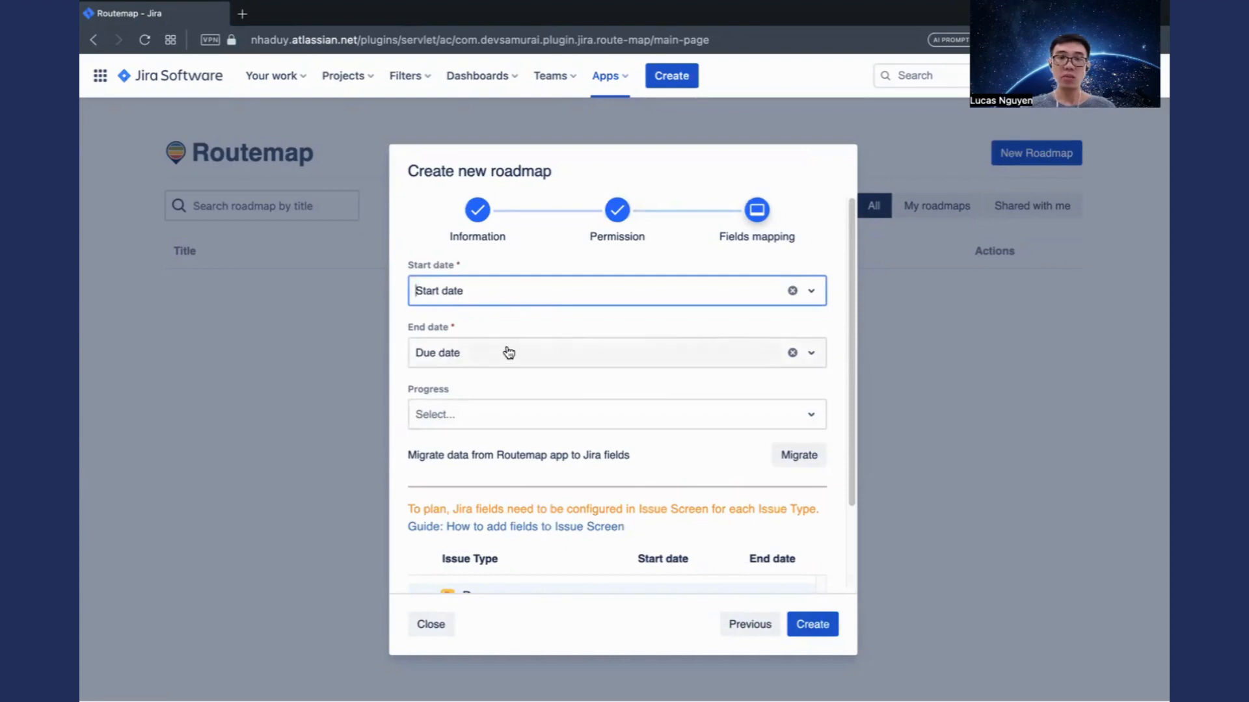
{"action": "left_click", "coordinate": [486, 414]}
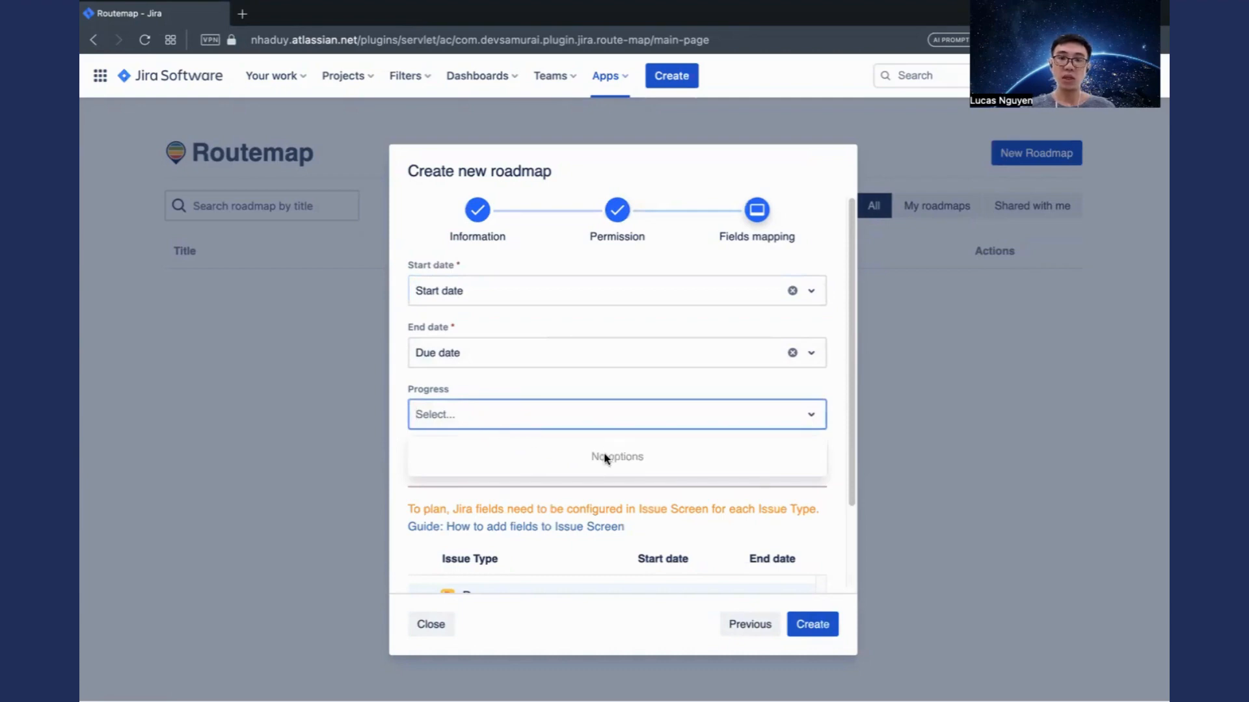
{"action": "left_click", "coordinate": [794, 393]}
{"action": "scroll", "coordinate": [538, 426], "scroll_direction": "down", "scroll_amount": 3}
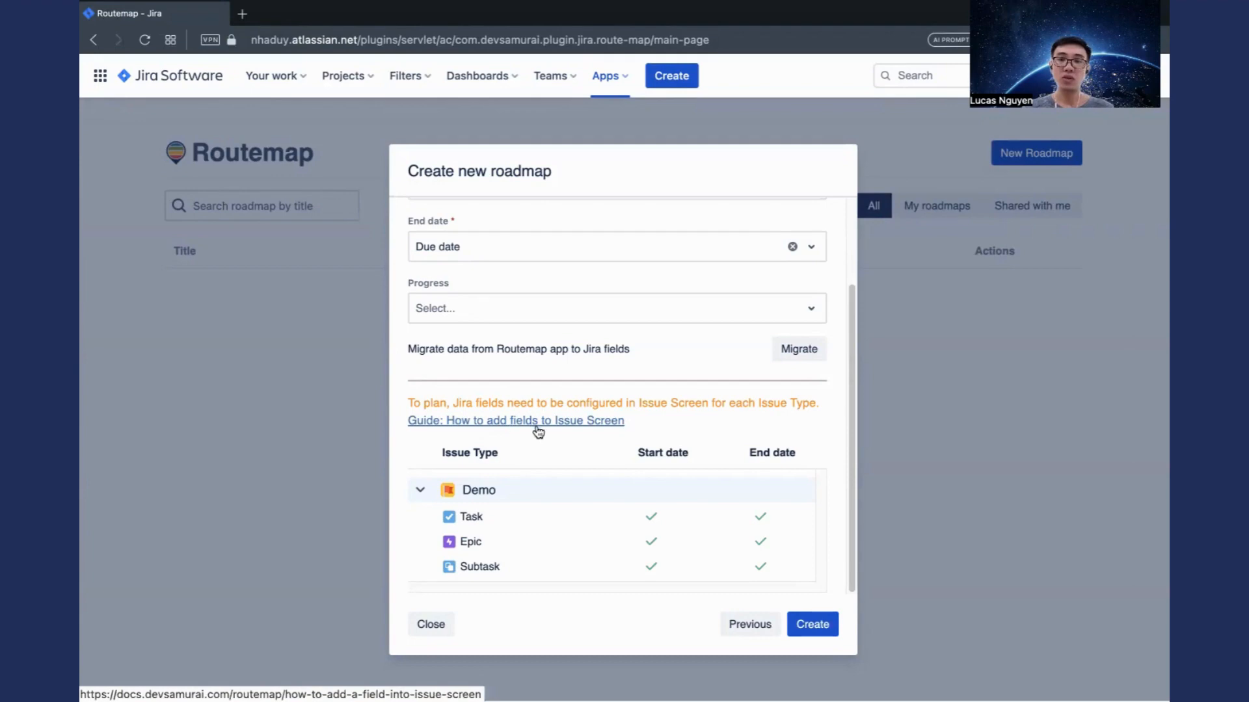
{"action": "scroll", "coordinate": [540, 432], "scroll_direction": "up", "scroll_amount": 3}
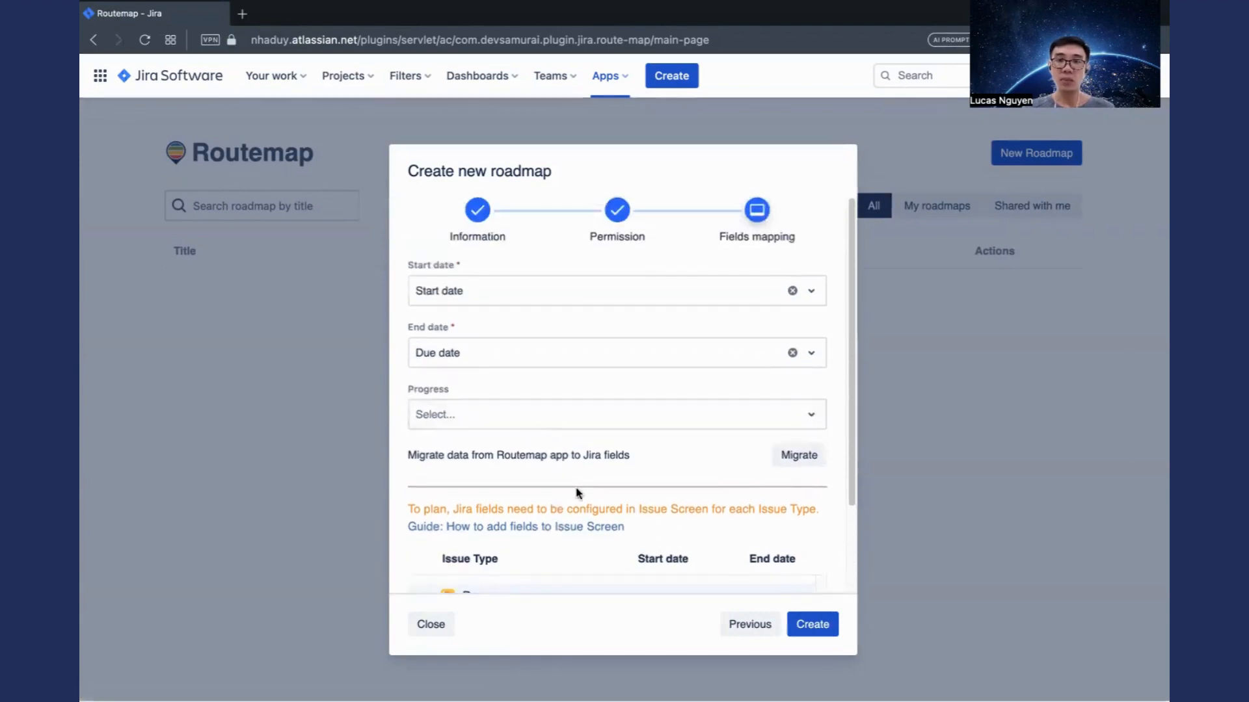
{"action": "left_click", "coordinate": [807, 627]}
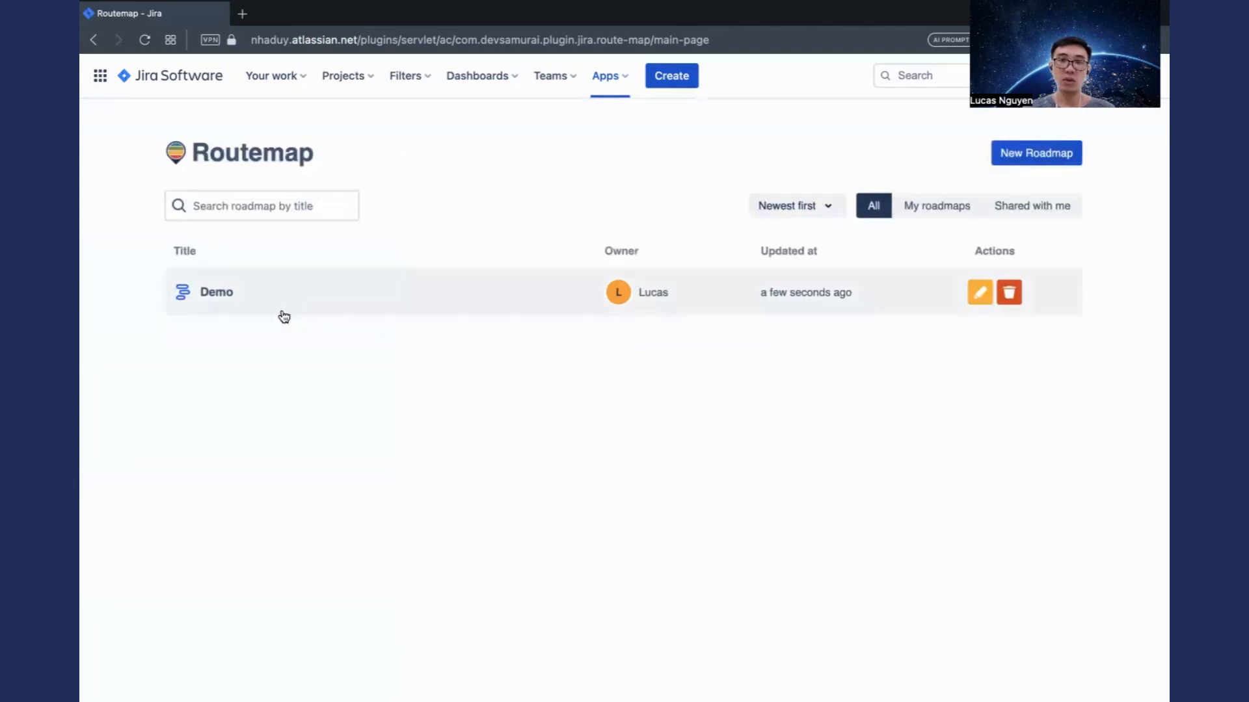
Step: Open the Demo roadmap and add a new lane to its empty timeline
{"action": "left_click", "coordinate": [197, 296]}
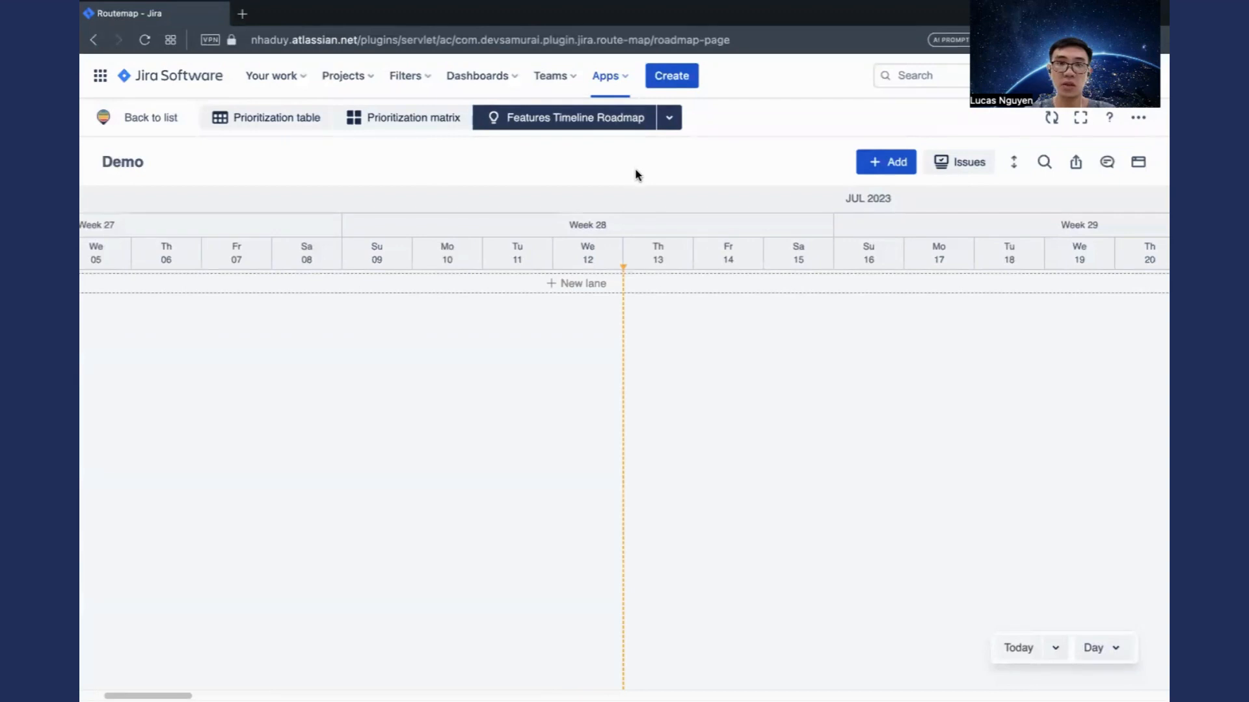
{"action": "mouse_move", "coordinate": [634, 201]}
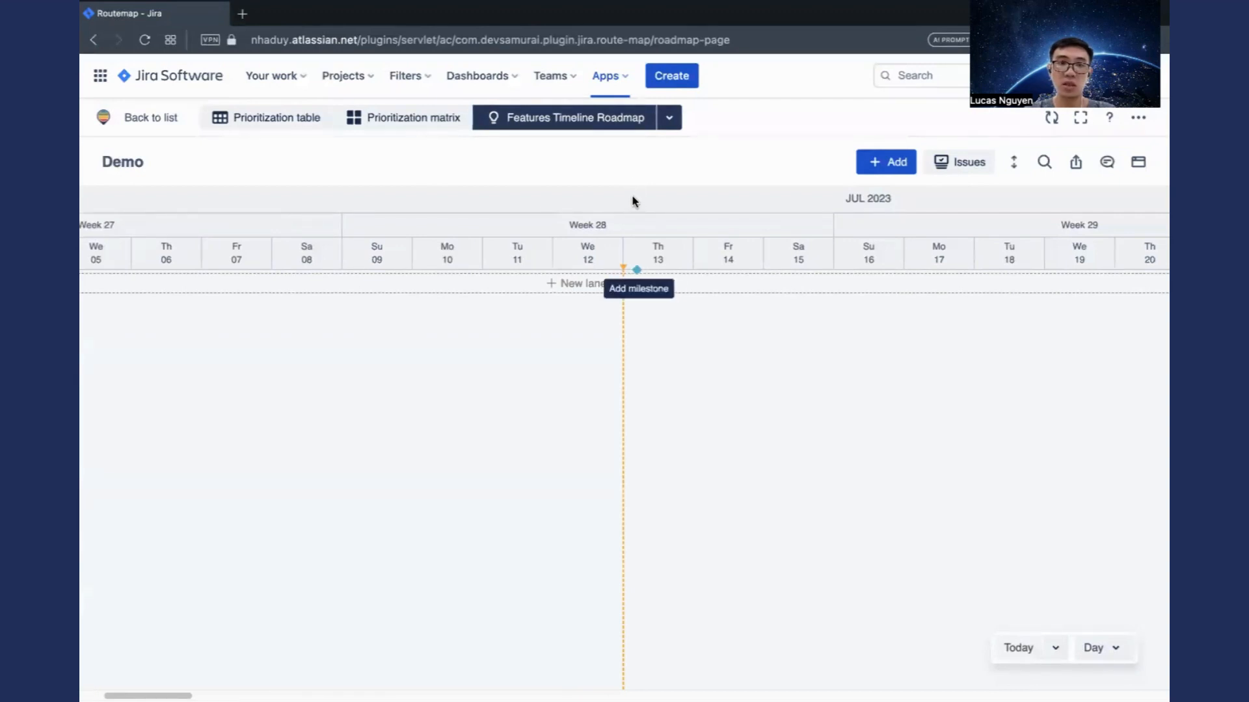
{"action": "left_click", "coordinate": [574, 290]}
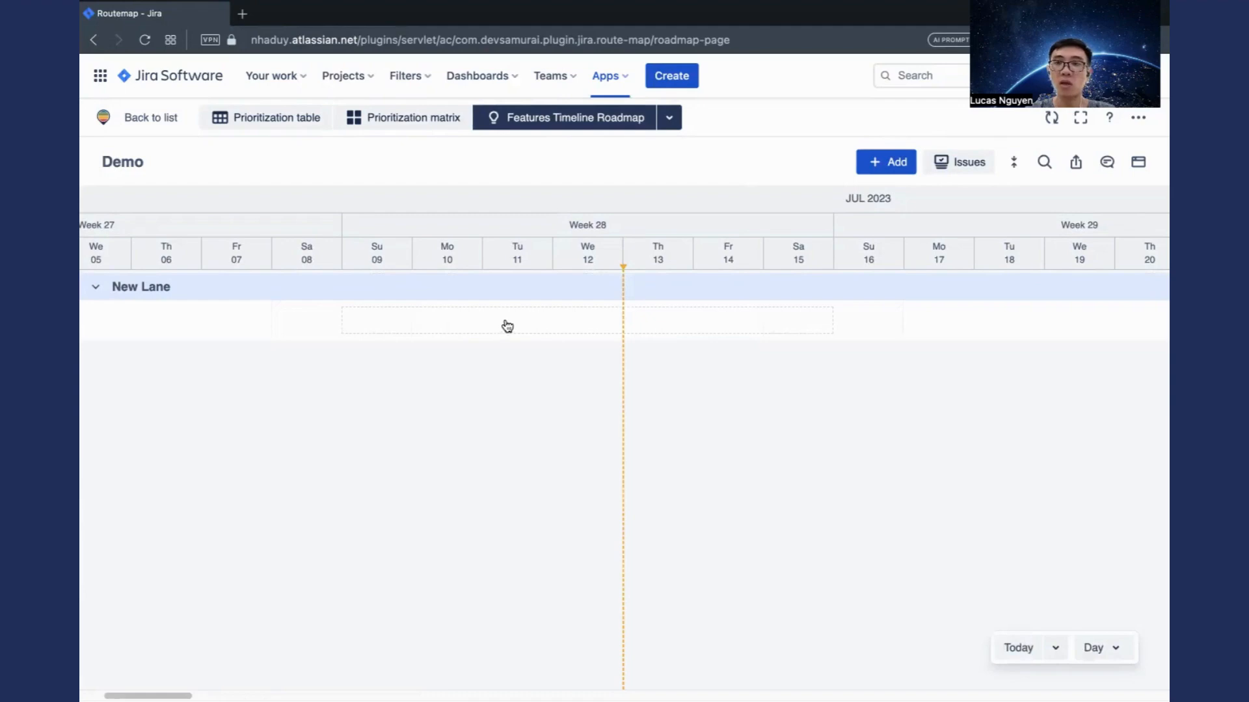
Step: Add another lane titled Stage 1 with the yellow color and no description
{"action": "left_click", "coordinate": [871, 164]}
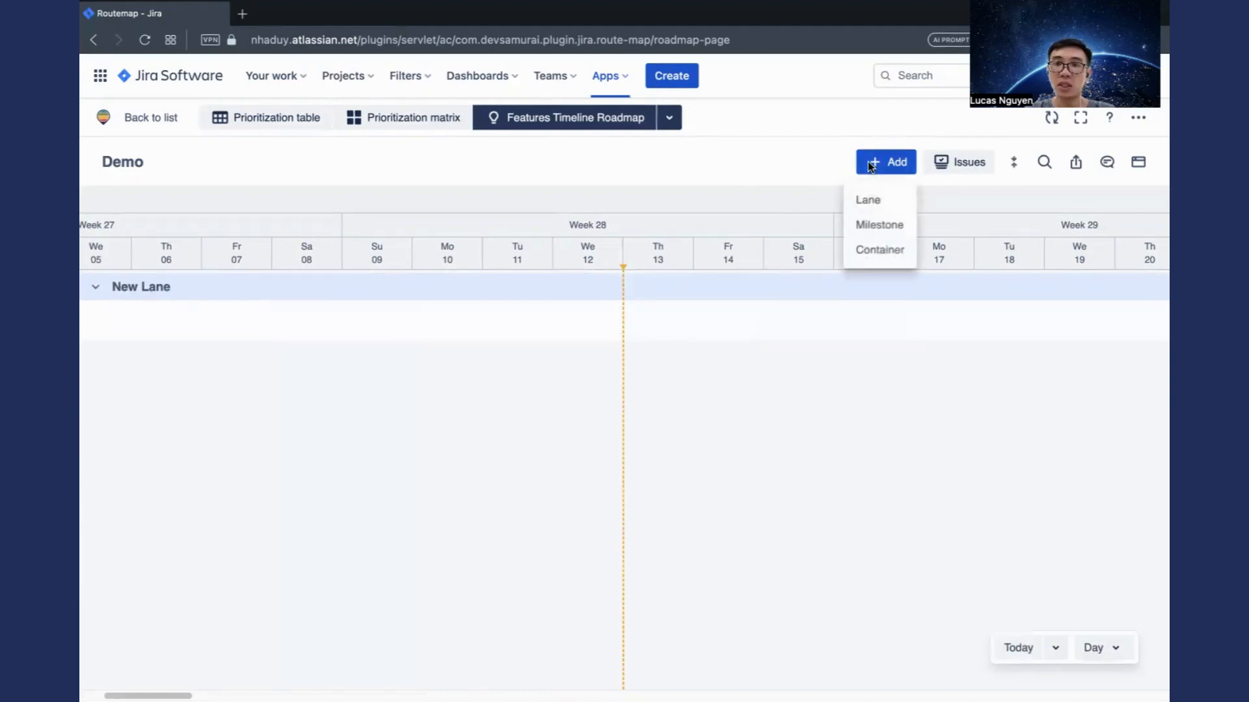
{"action": "left_click", "coordinate": [861, 199]}
{"action": "left_click", "coordinate": [511, 234]}
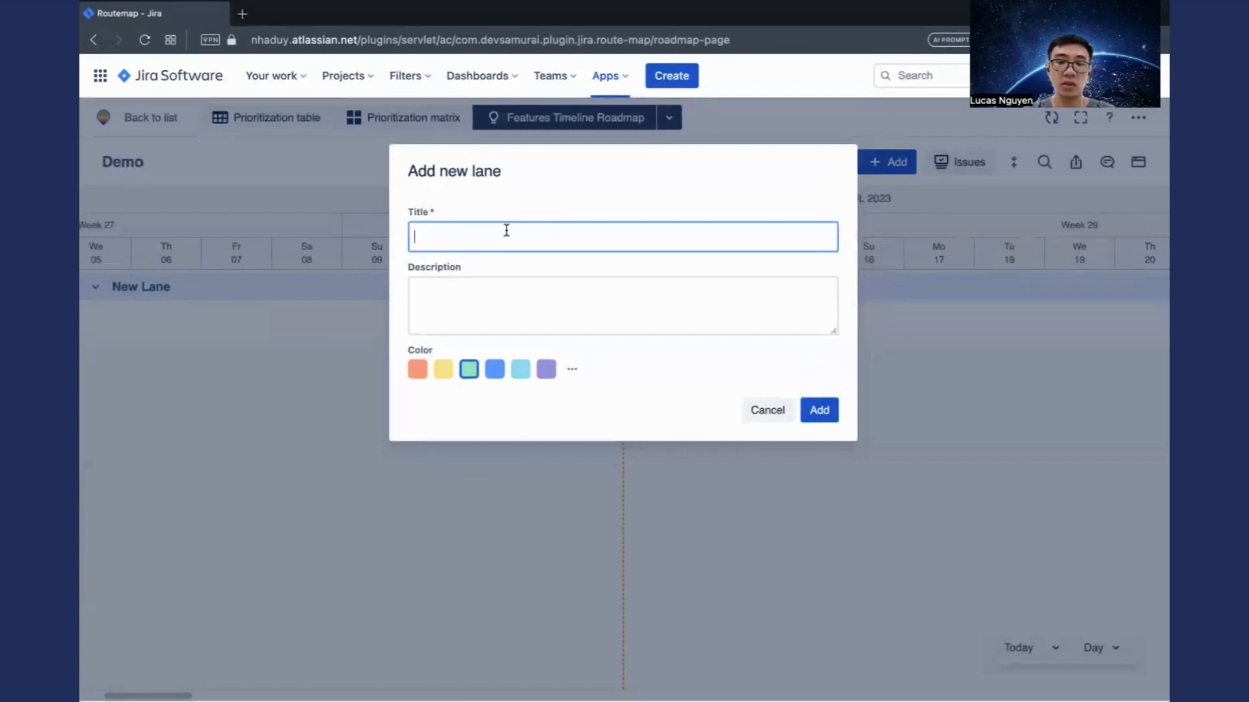
{"action": "type", "text": "Stage 1"}
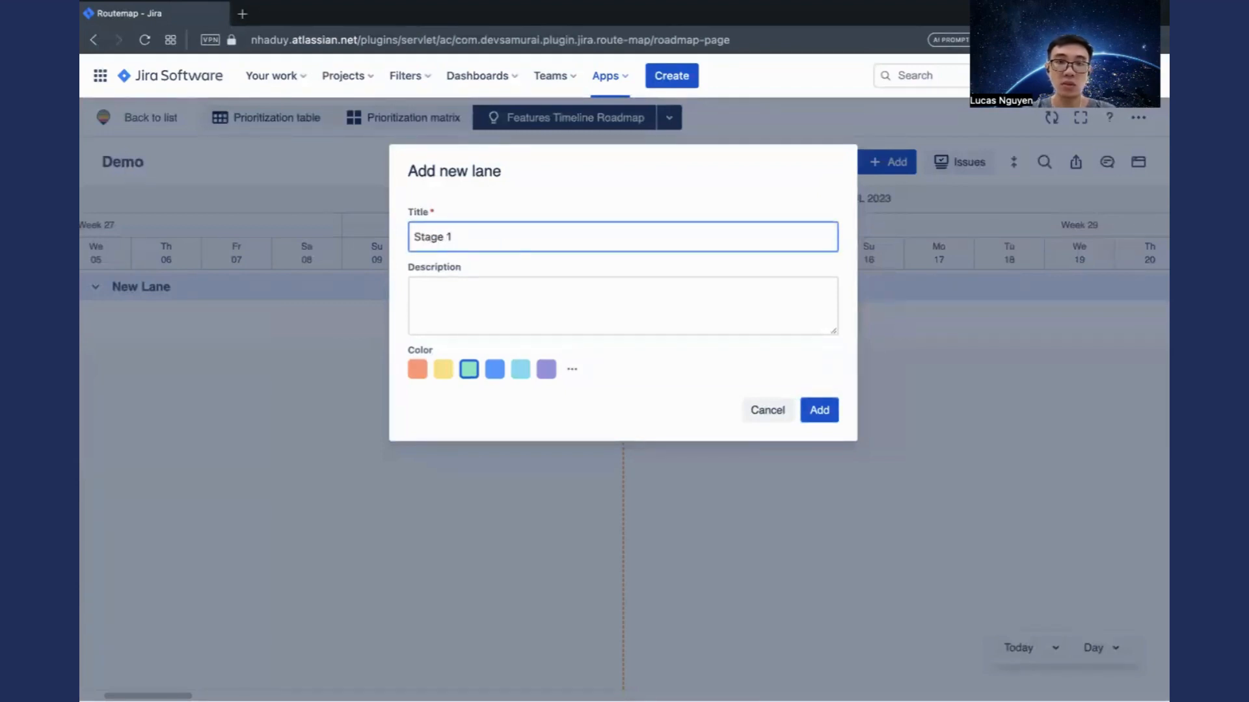
{"action": "left_click", "coordinate": [476, 291]}
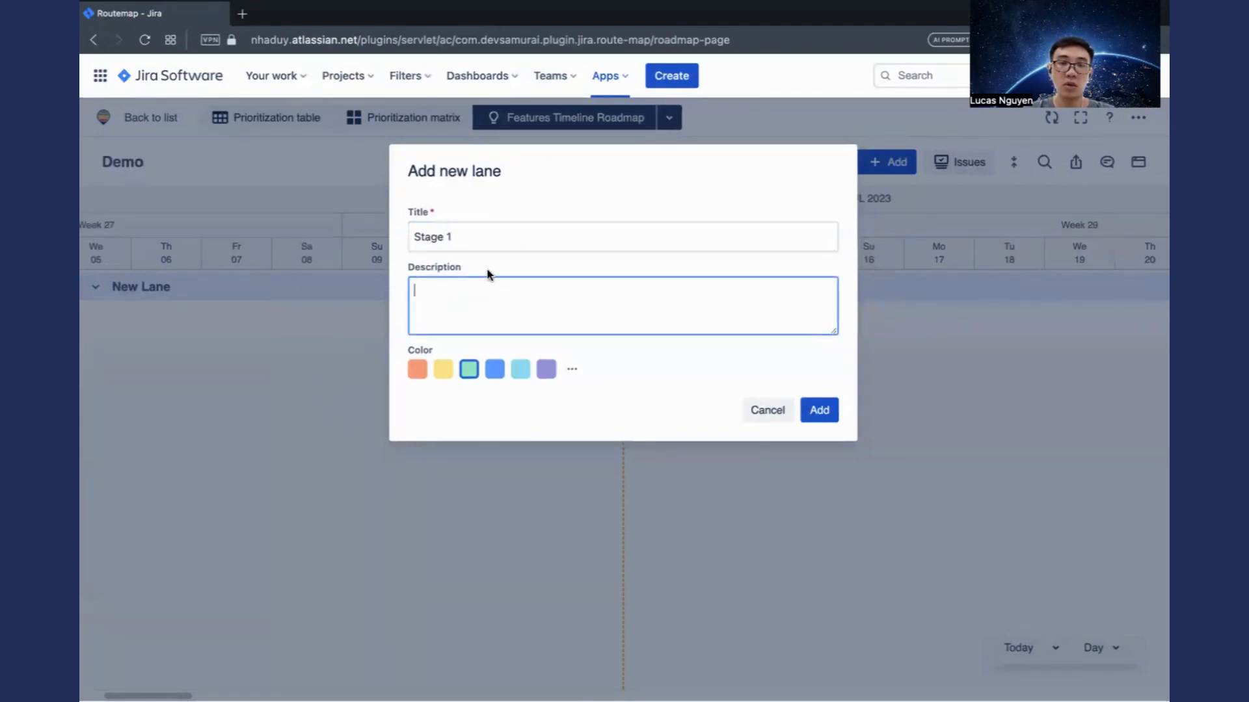
{"action": "left_click", "coordinate": [443, 369]}
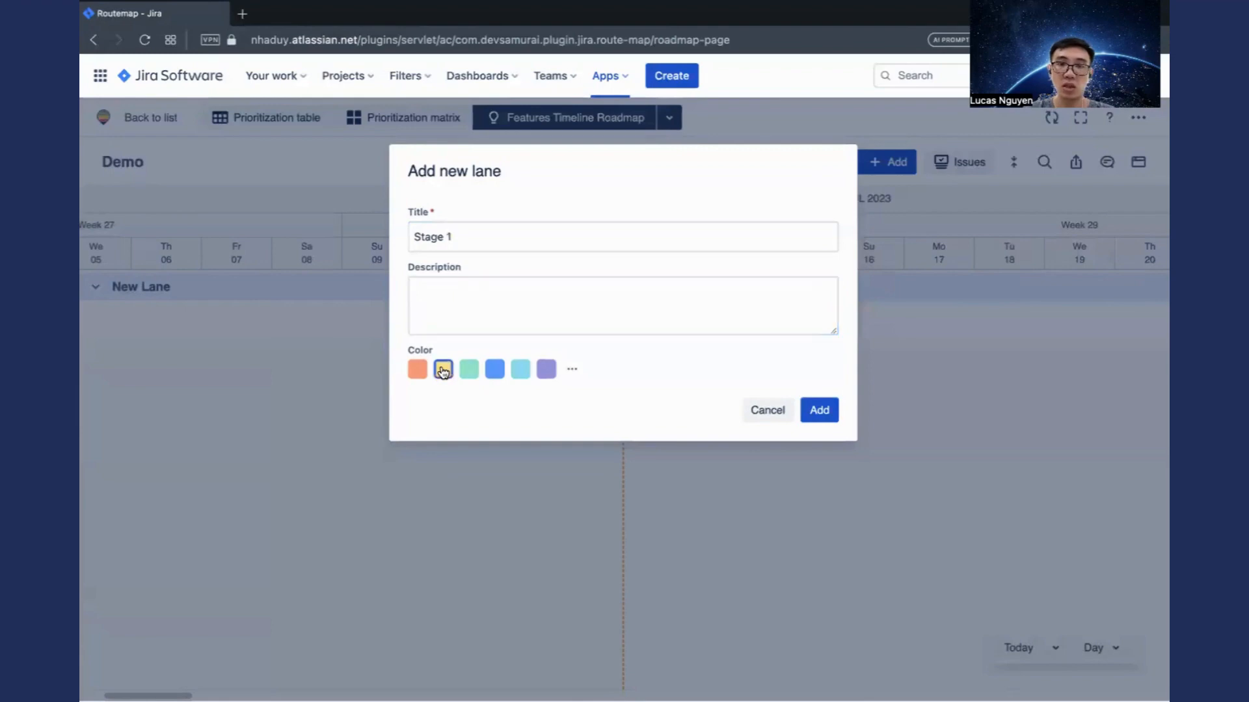
{"action": "left_click", "coordinate": [817, 419]}
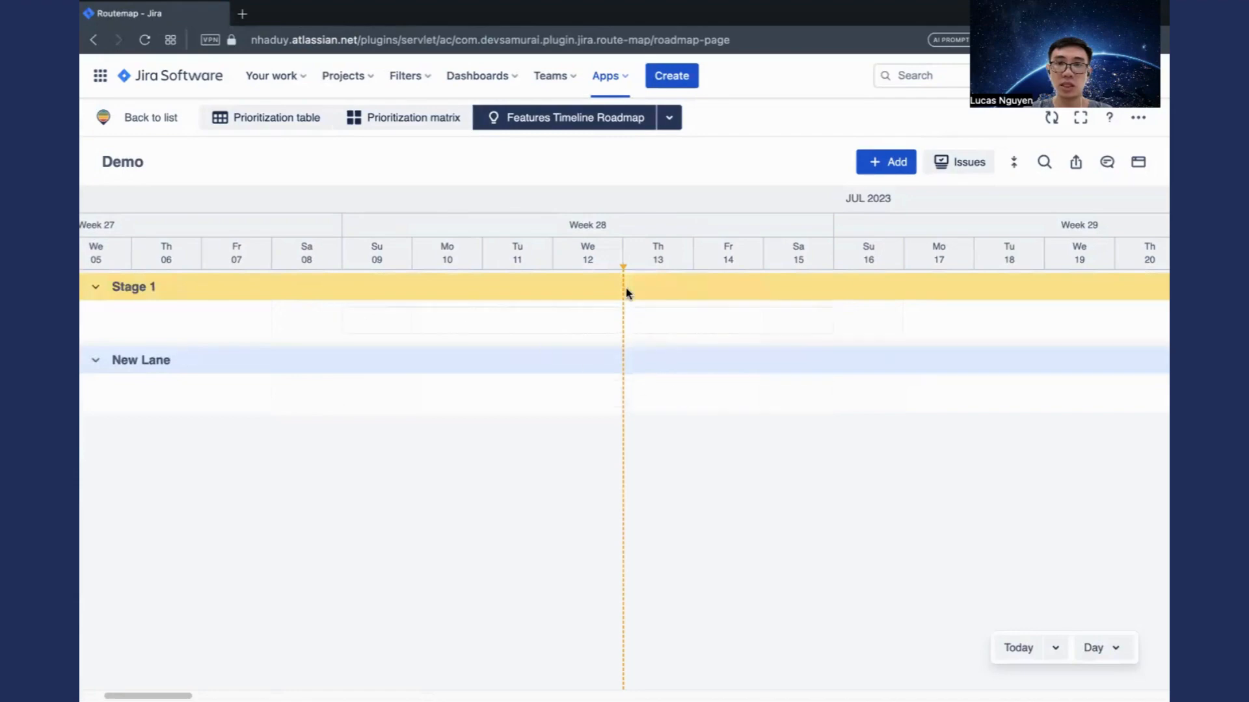
Step: Look through the actions available for the New Lane lane and close them without choosing any
{"action": "mouse_move", "coordinate": [189, 365]}
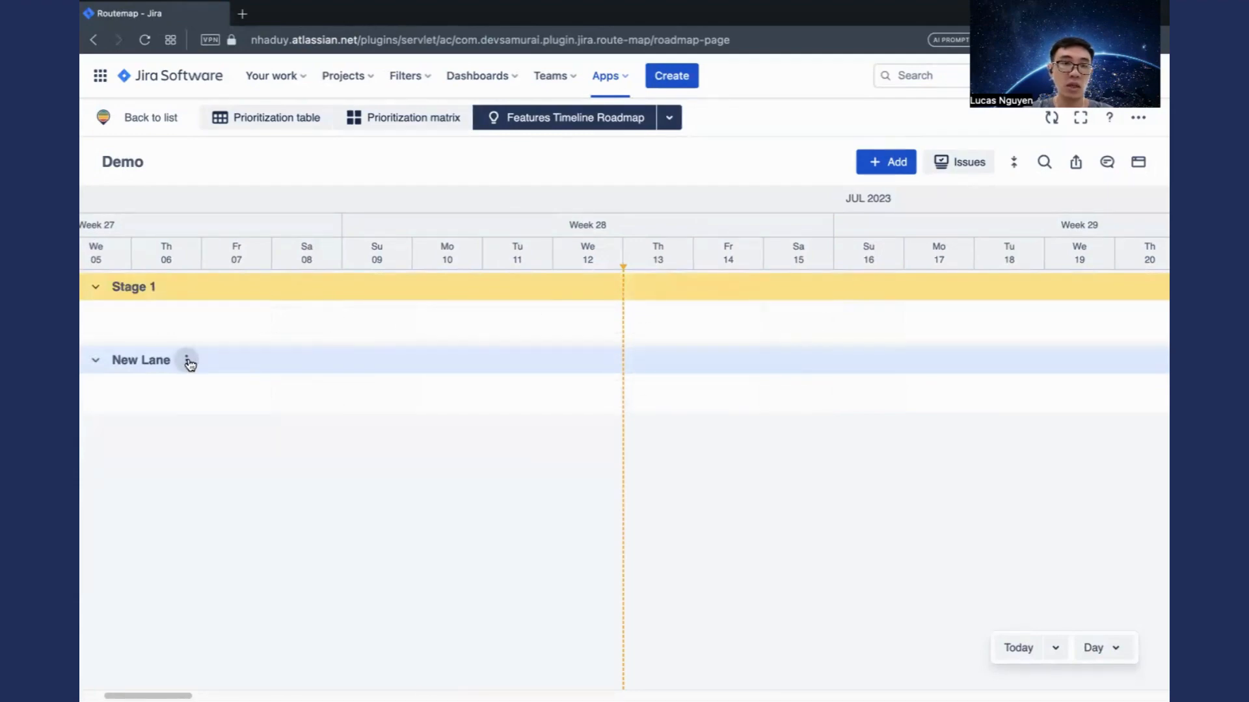
{"action": "left_click", "coordinate": [187, 361]}
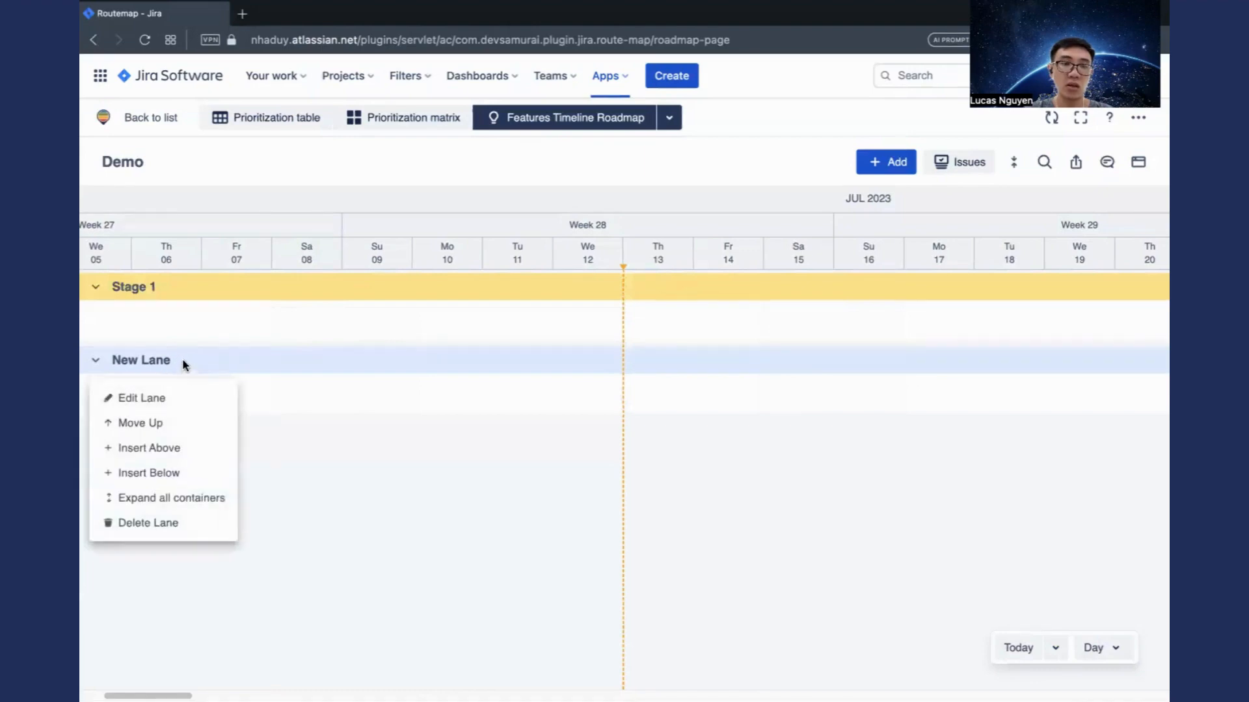
{"action": "left_click", "coordinate": [186, 363]}
{"action": "left_click", "coordinate": [187, 365]}
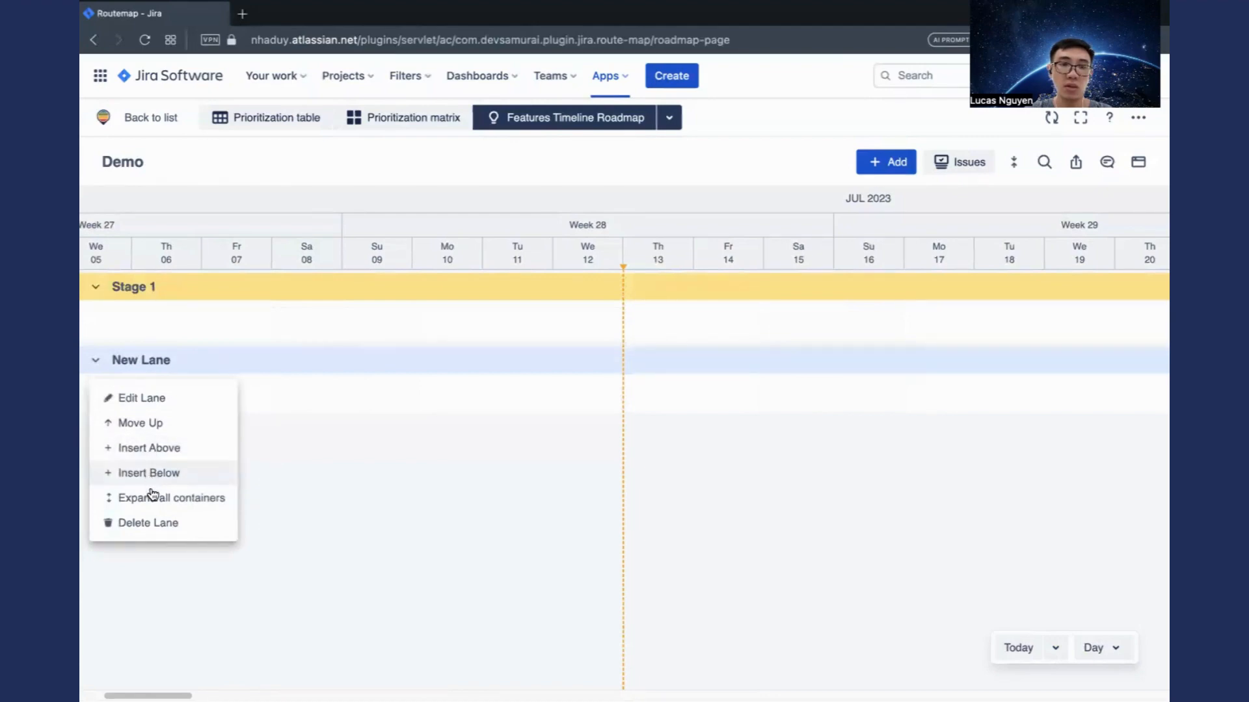
{"action": "left_click", "coordinate": [372, 446]}
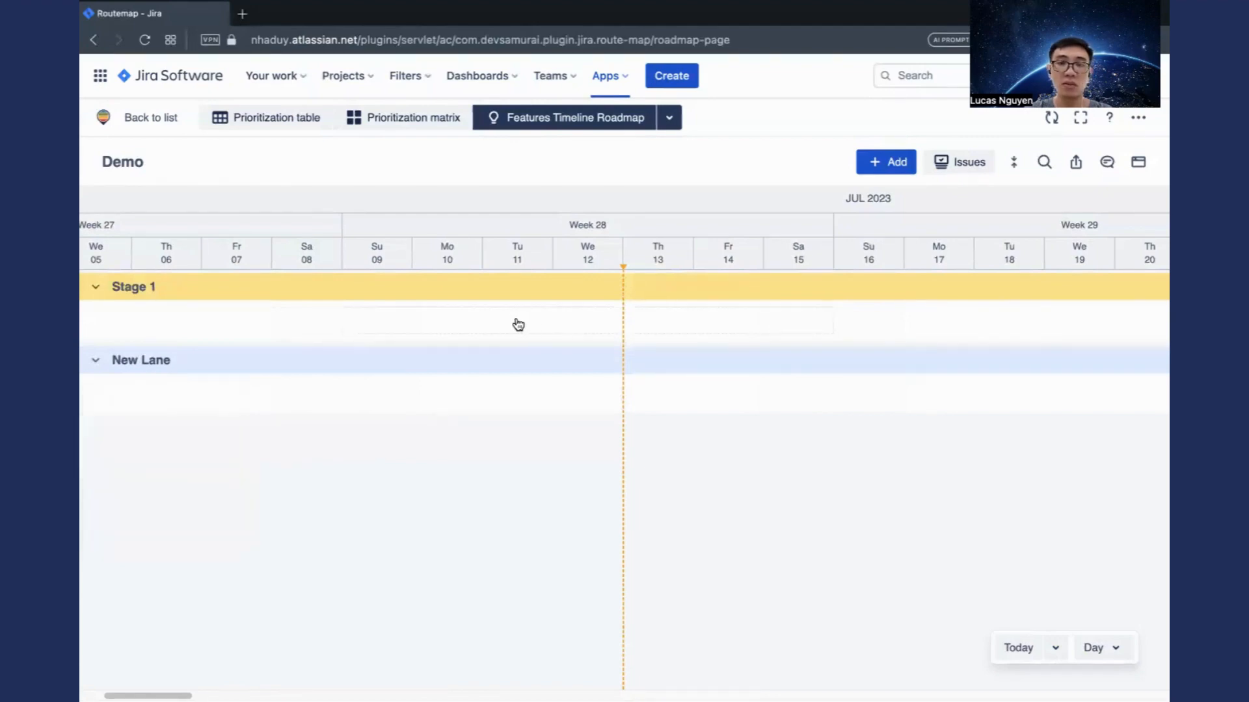
Step: From planning an issue in the Stage 1 lane, look over the new issue form's fields and cancel it
{"action": "left_click", "coordinate": [551, 326]}
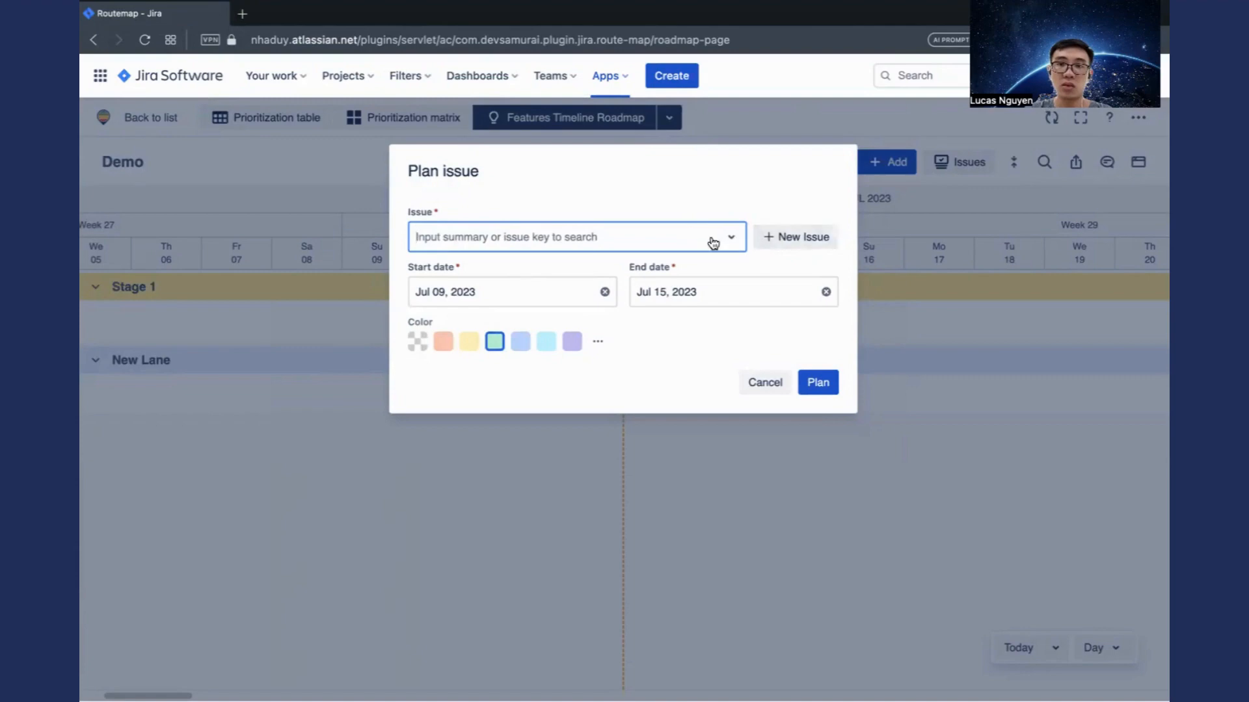
{"action": "left_click", "coordinate": [789, 238]}
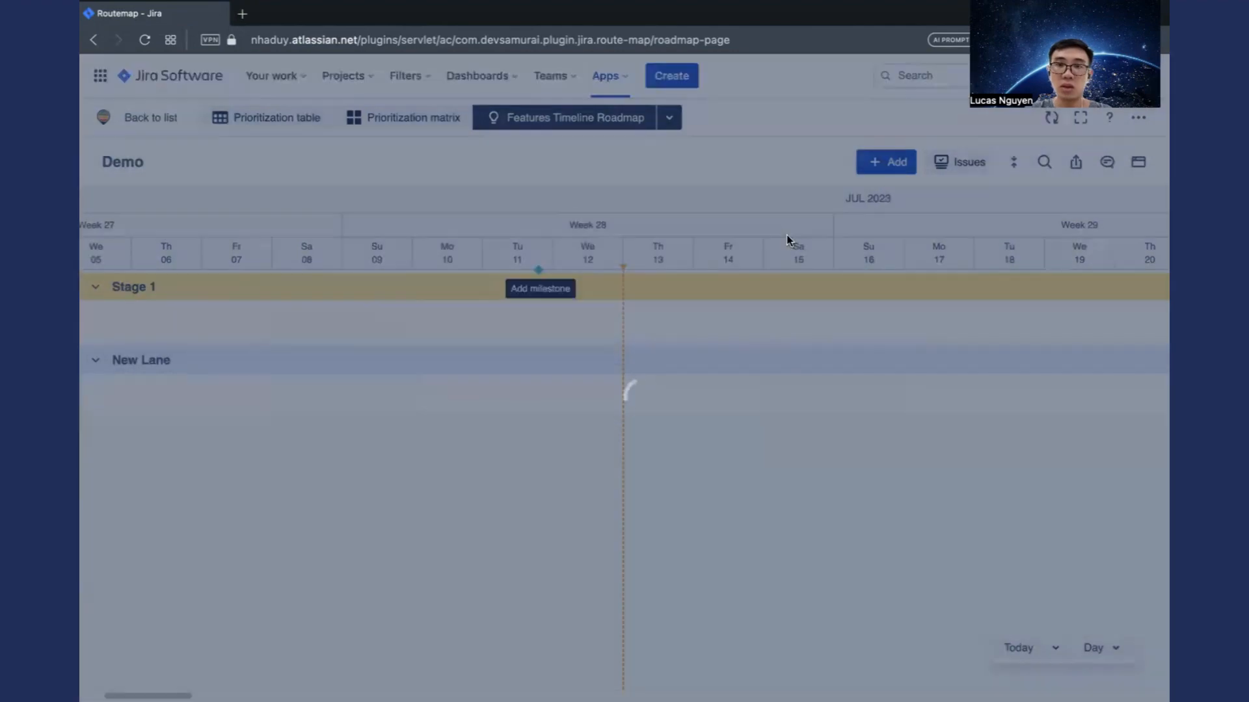
{"action": "scroll", "coordinate": [524, 422], "scroll_direction": "down", "scroll_amount": 3}
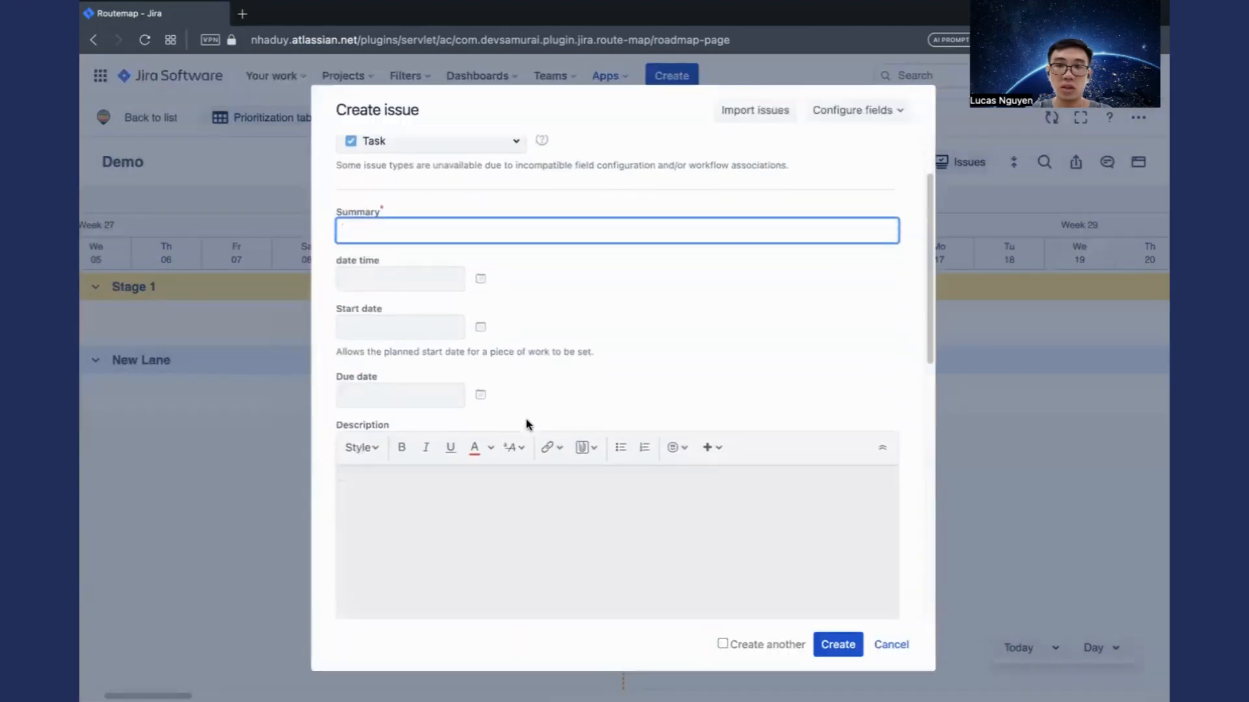
{"action": "scroll", "coordinate": [524, 421], "scroll_direction": "up", "scroll_amount": 3}
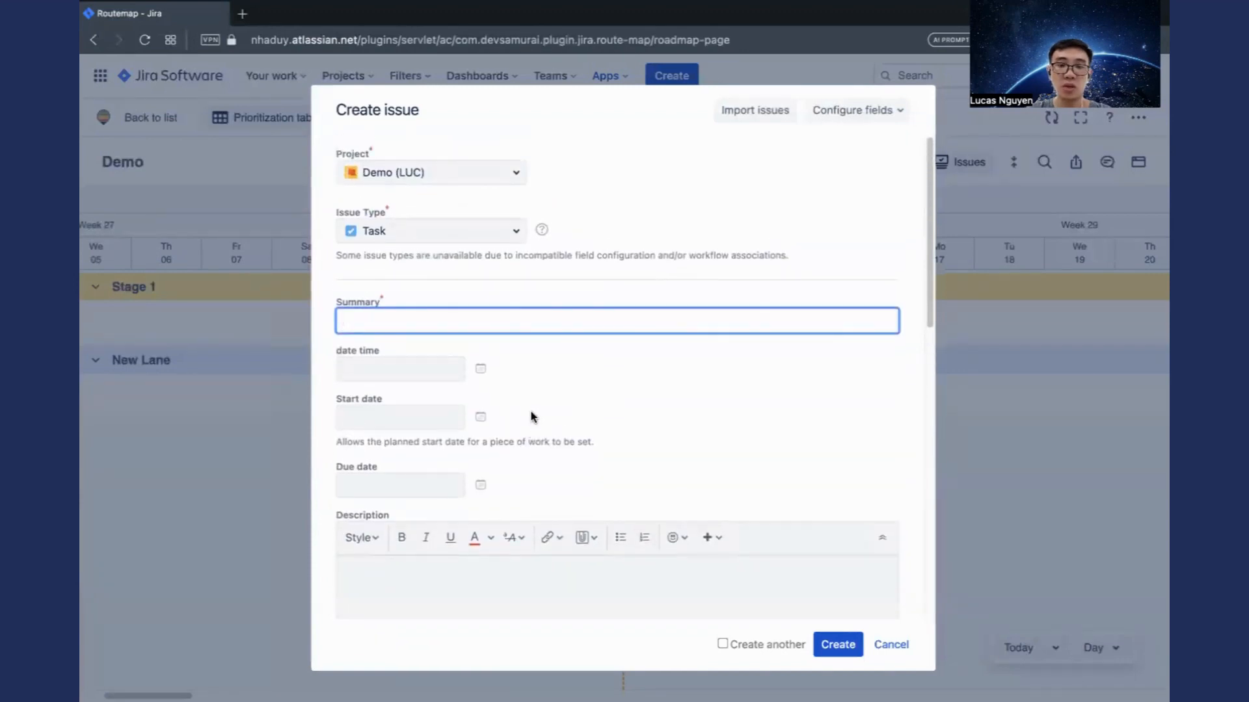
{"action": "left_click", "coordinate": [883, 647]}
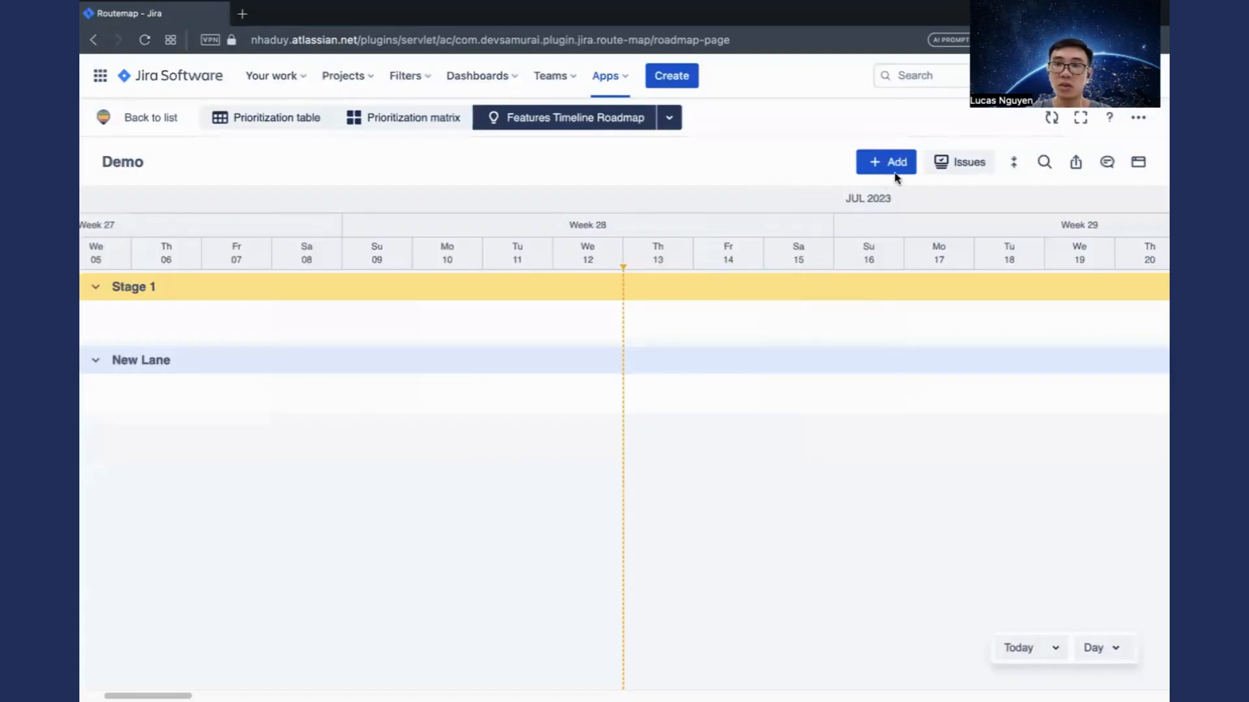
Step: Start planning an issue in the Stage 1 lane, choosing LUC-3 Product page and the yellow color
{"action": "left_click", "coordinate": [582, 328]}
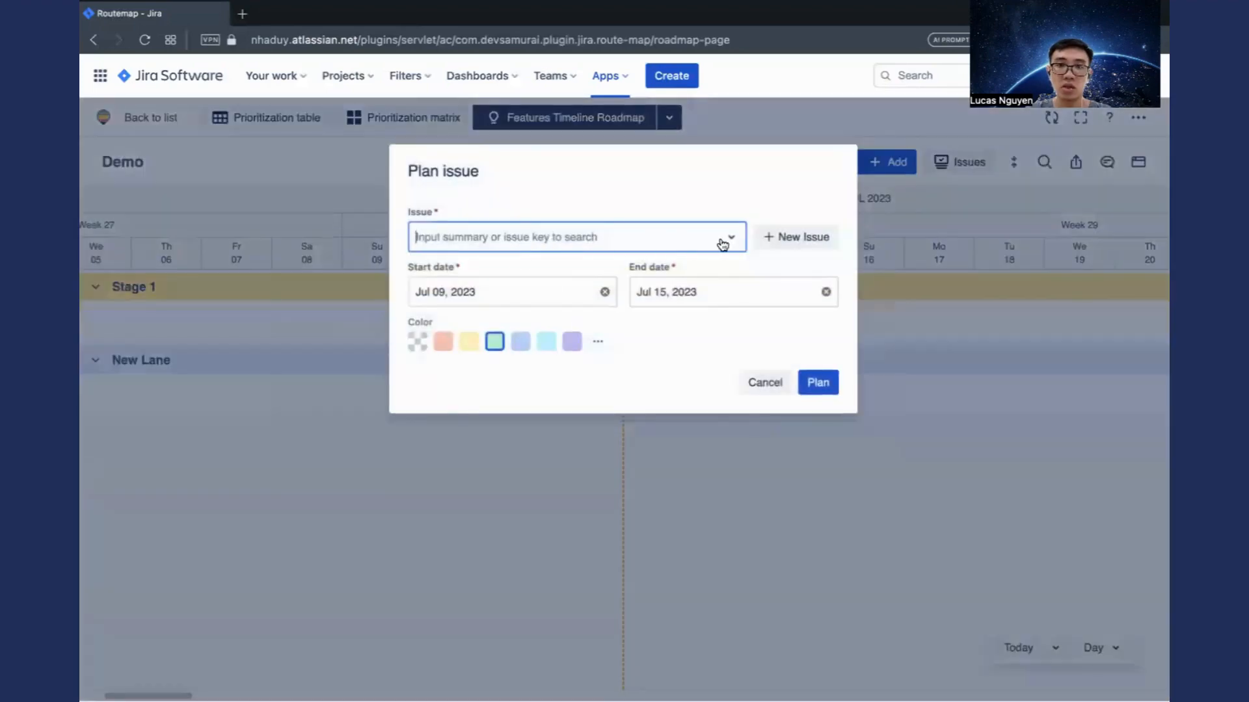
{"action": "left_click", "coordinate": [719, 245]}
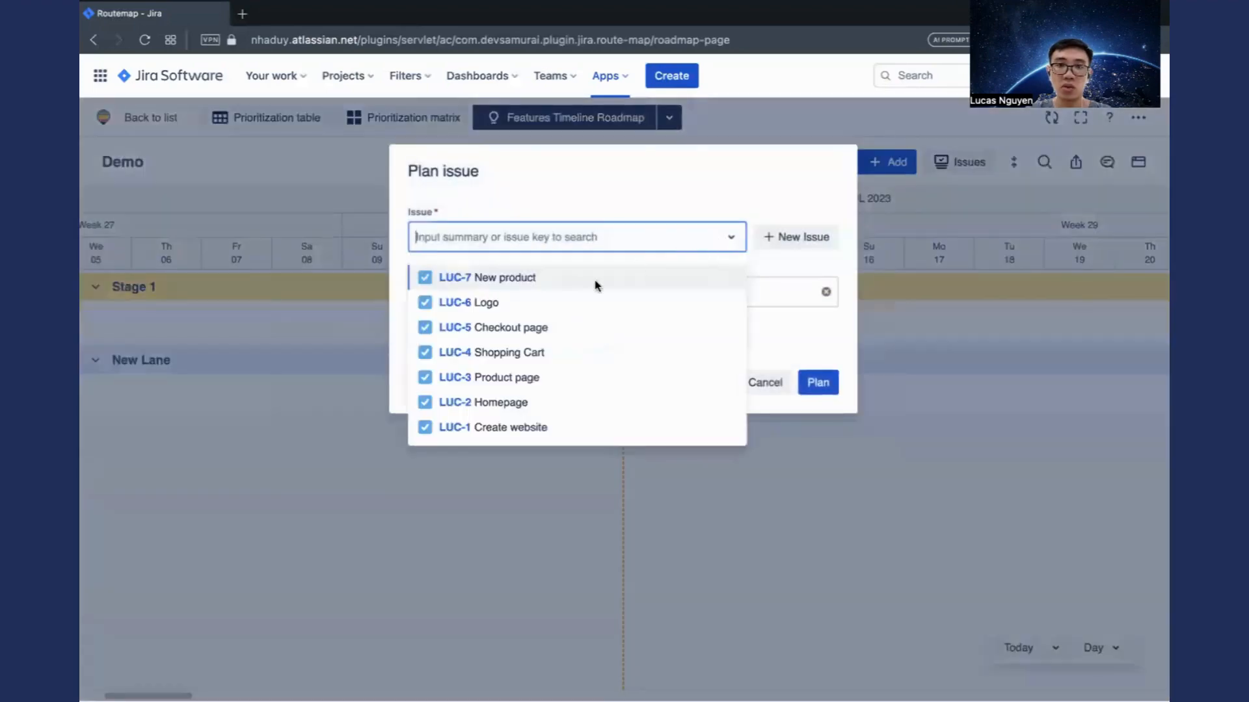
{"action": "left_click", "coordinate": [504, 381]}
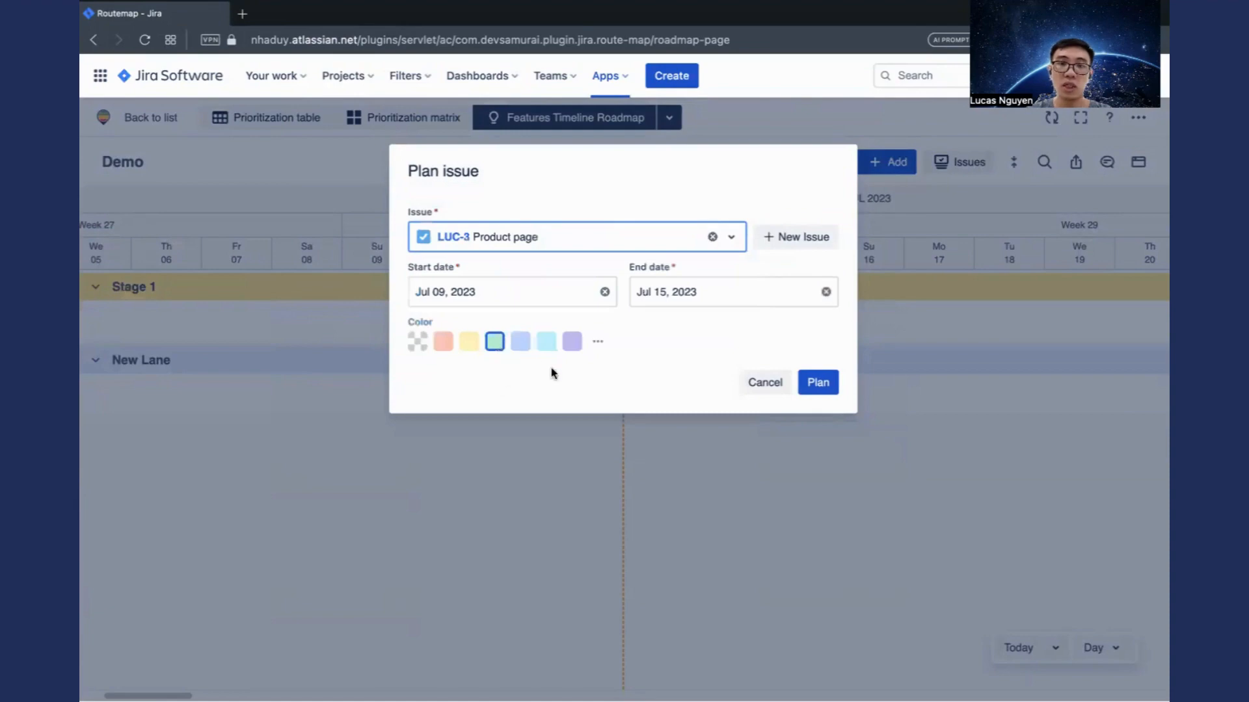
{"action": "left_click", "coordinate": [468, 343]}
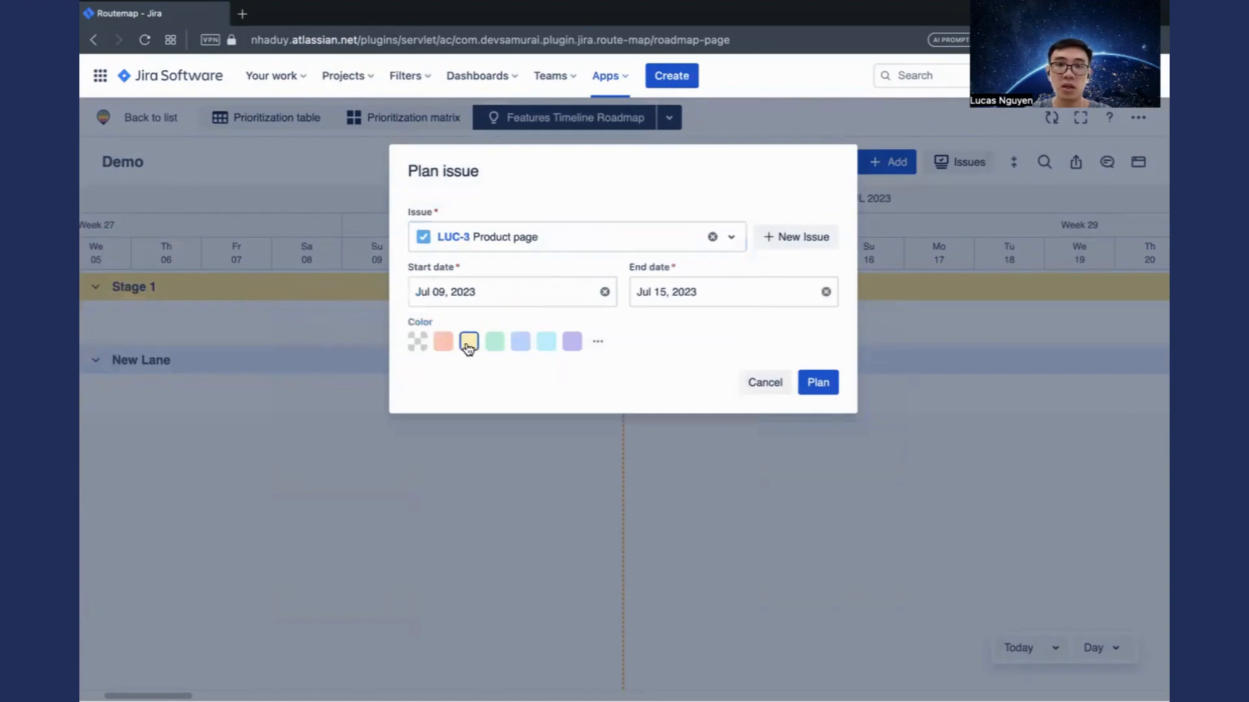
Step: Set the issue's dates to Jul 13, 2023 through Jul 18, 2023 and plan it using the dates of the location
{"action": "left_click", "coordinate": [518, 298]}
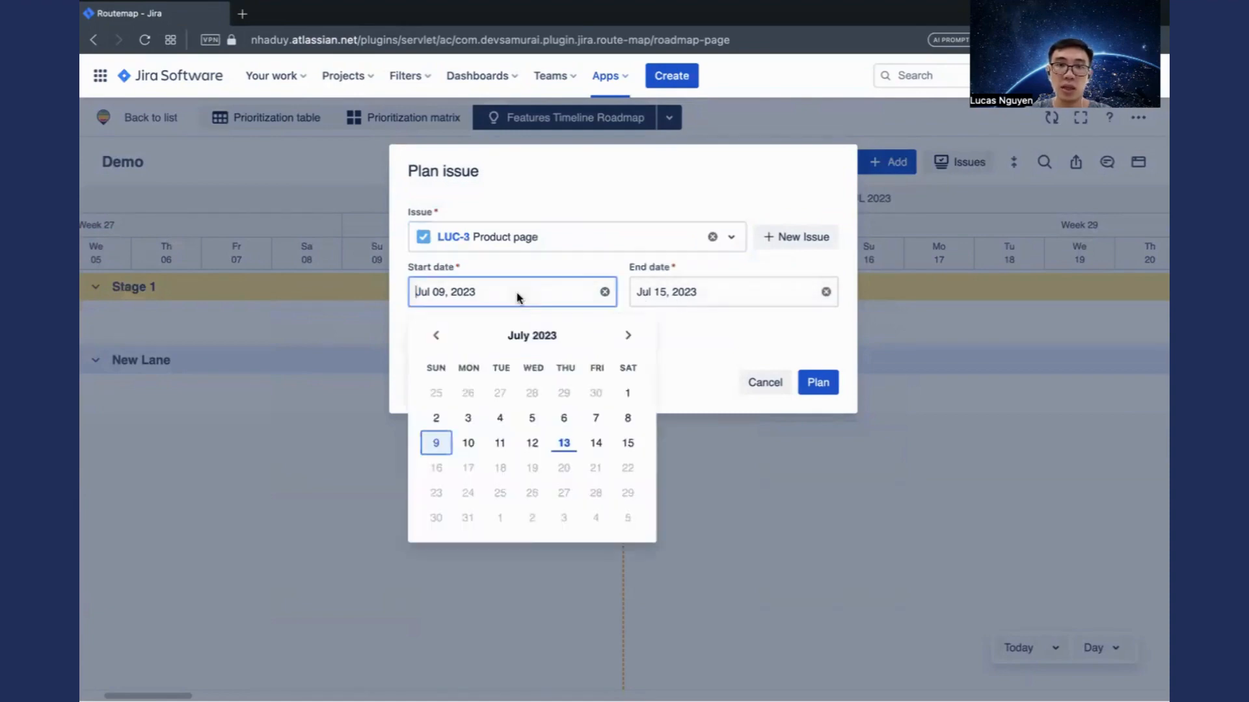
{"action": "left_click", "coordinate": [555, 450]}
{"action": "left_click", "coordinate": [694, 292]}
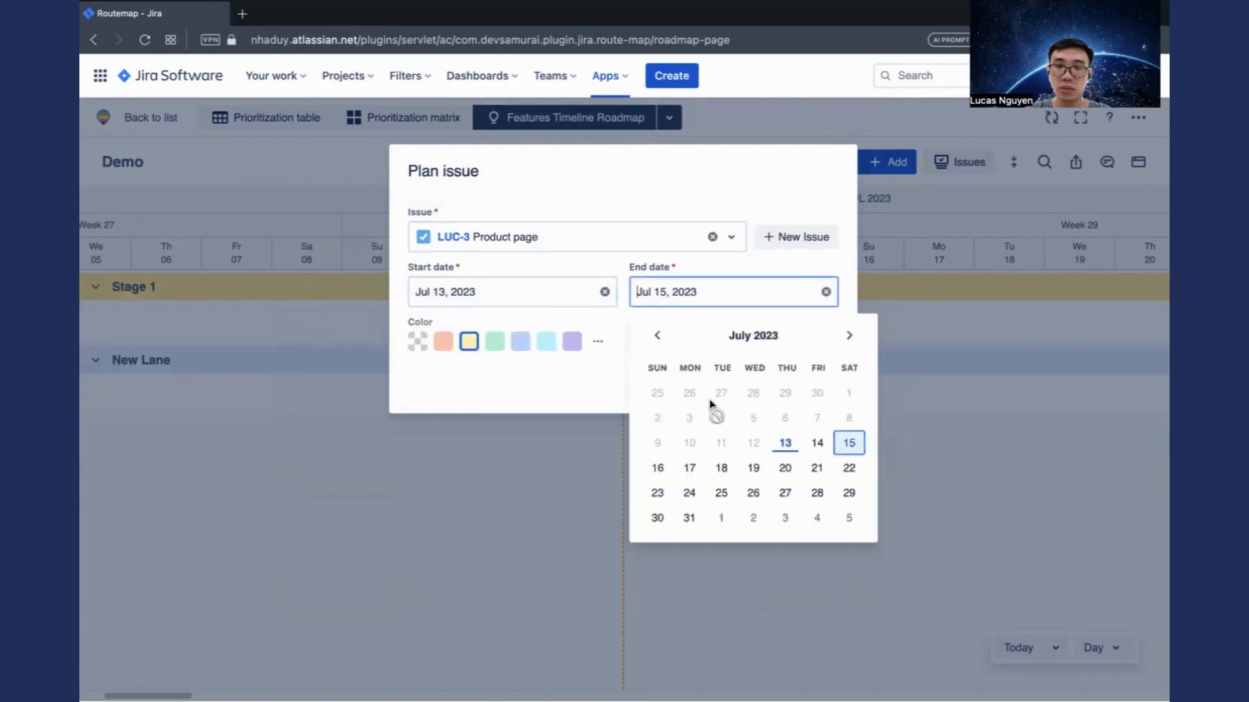
{"action": "left_click", "coordinate": [720, 468]}
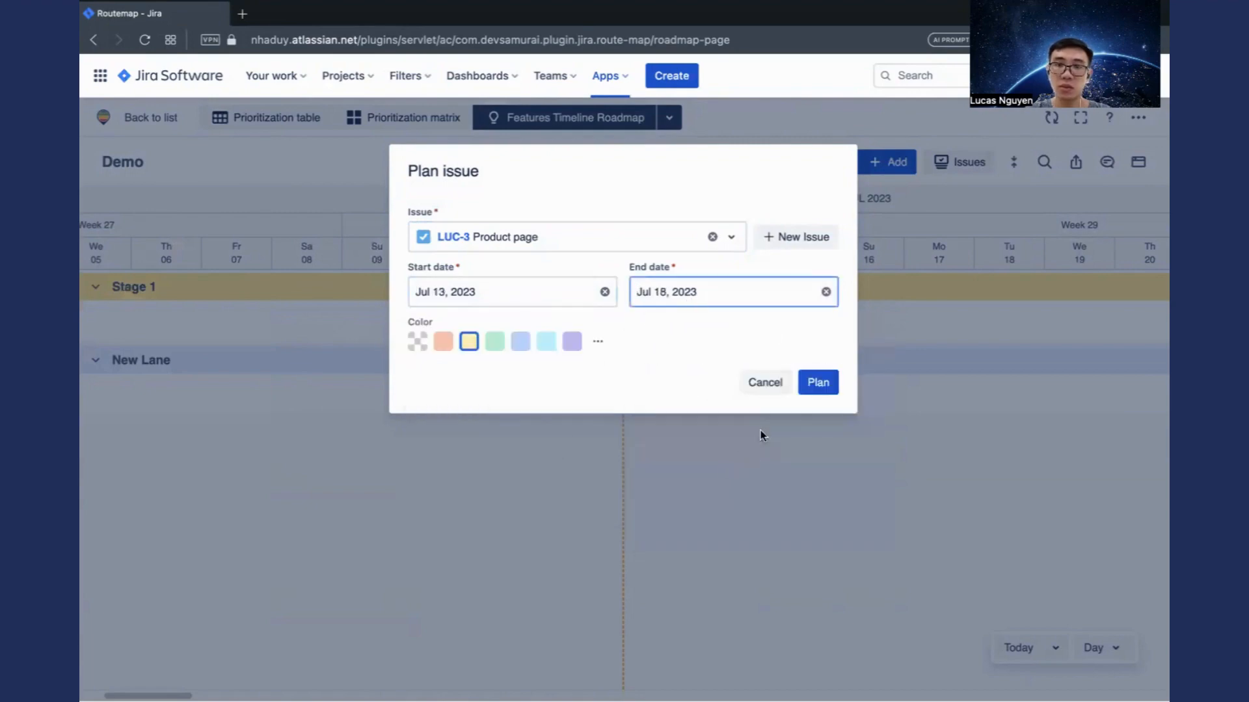
{"action": "left_click", "coordinate": [818, 383]}
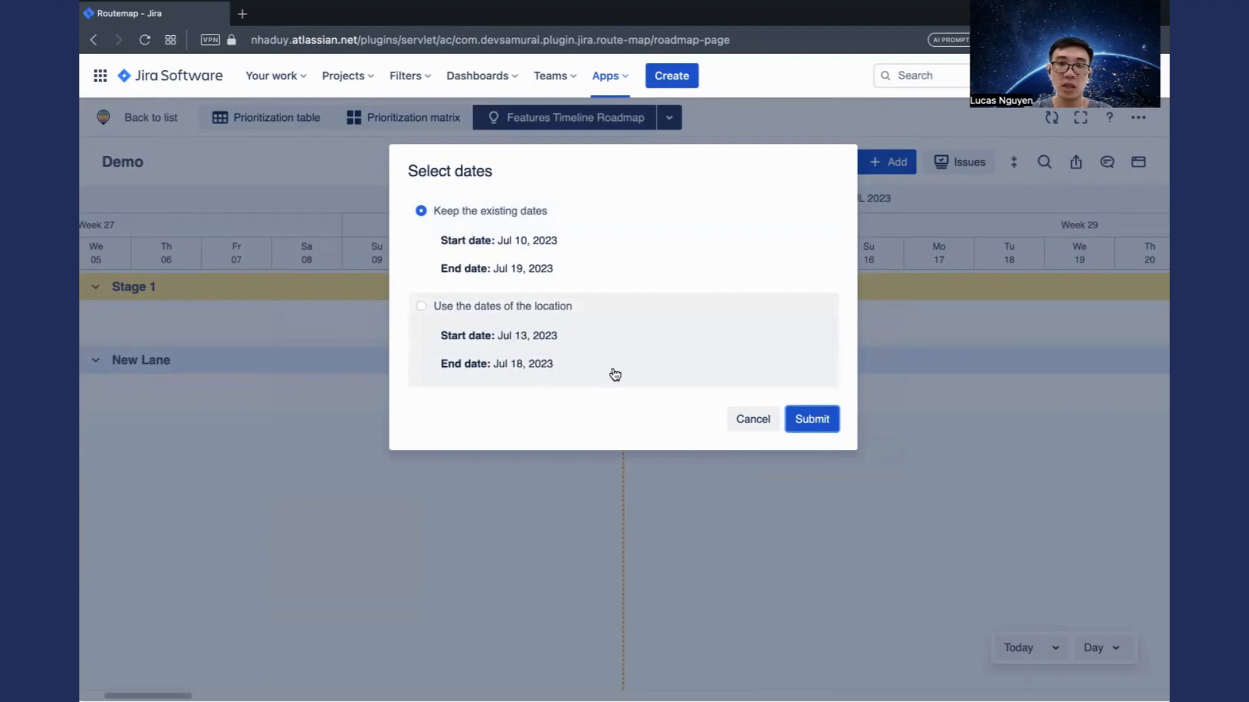
{"action": "left_click", "coordinate": [445, 322]}
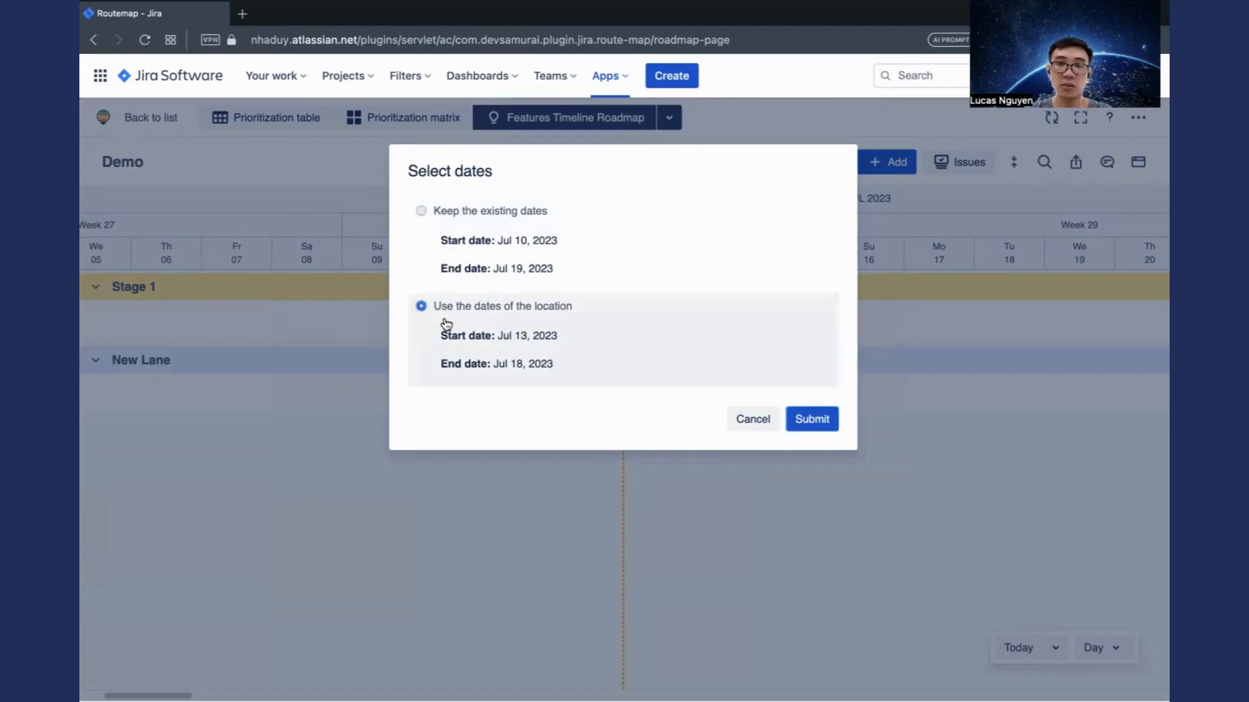
{"action": "left_click", "coordinate": [808, 428]}
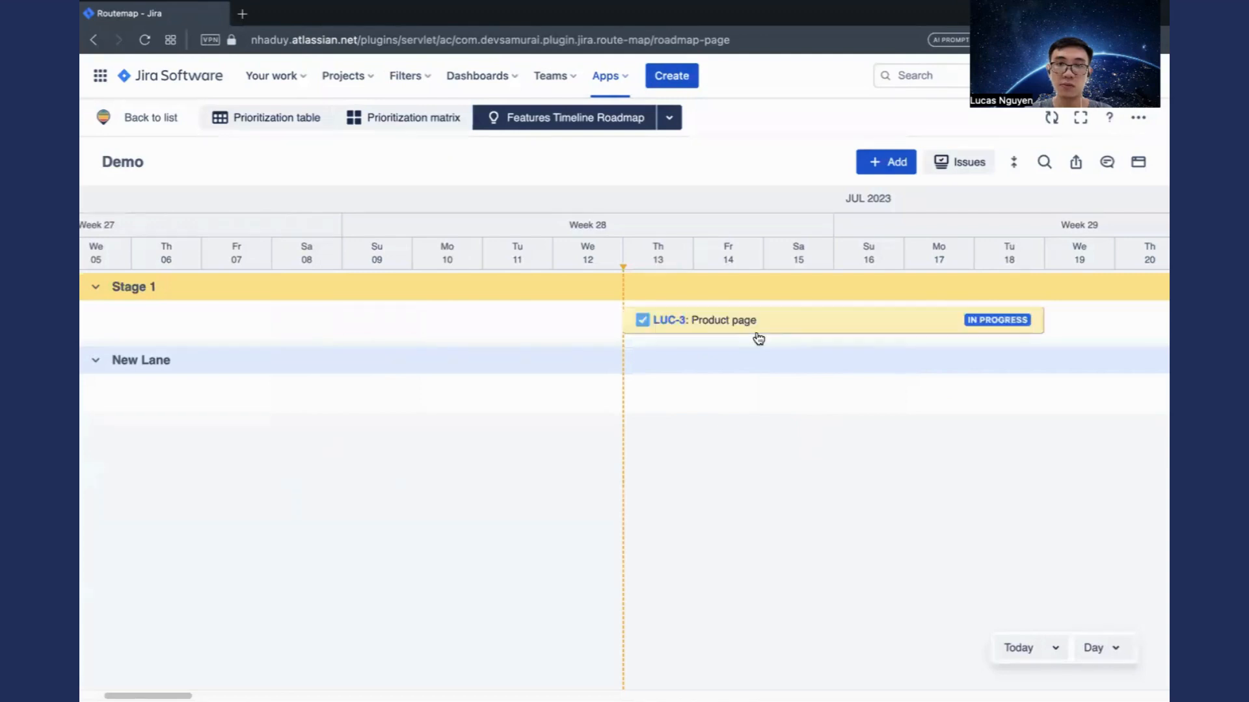
{"action": "mouse_move", "coordinate": [760, 332]}
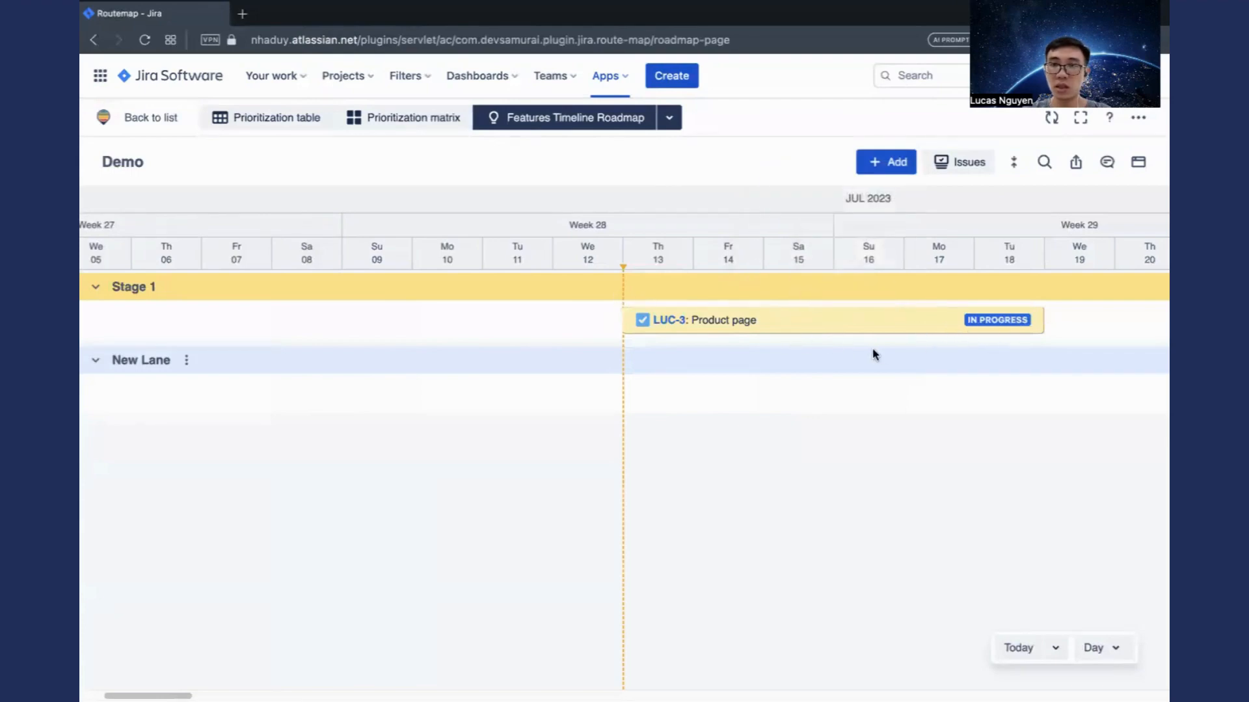
{"action": "scroll", "coordinate": [789, 337], "scroll_direction": "left", "scroll_amount": 2}
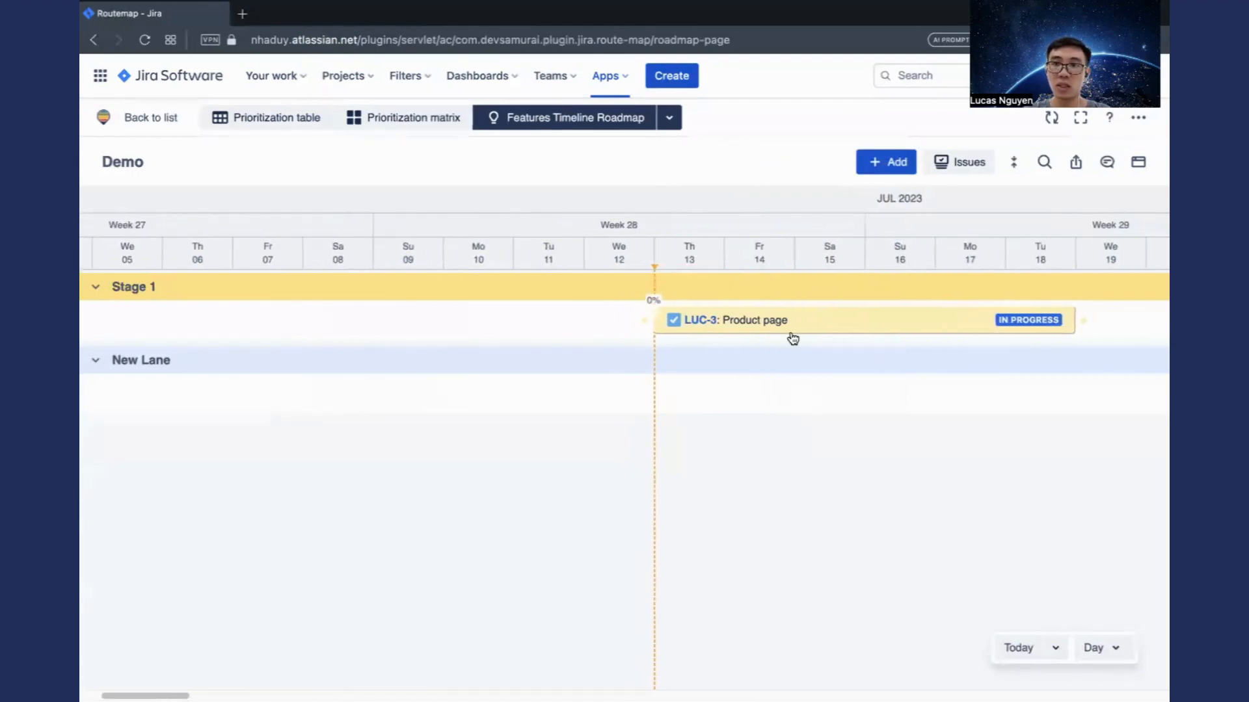
{"action": "scroll", "coordinate": [787, 335], "scroll_direction": "right", "scroll_amount": 3}
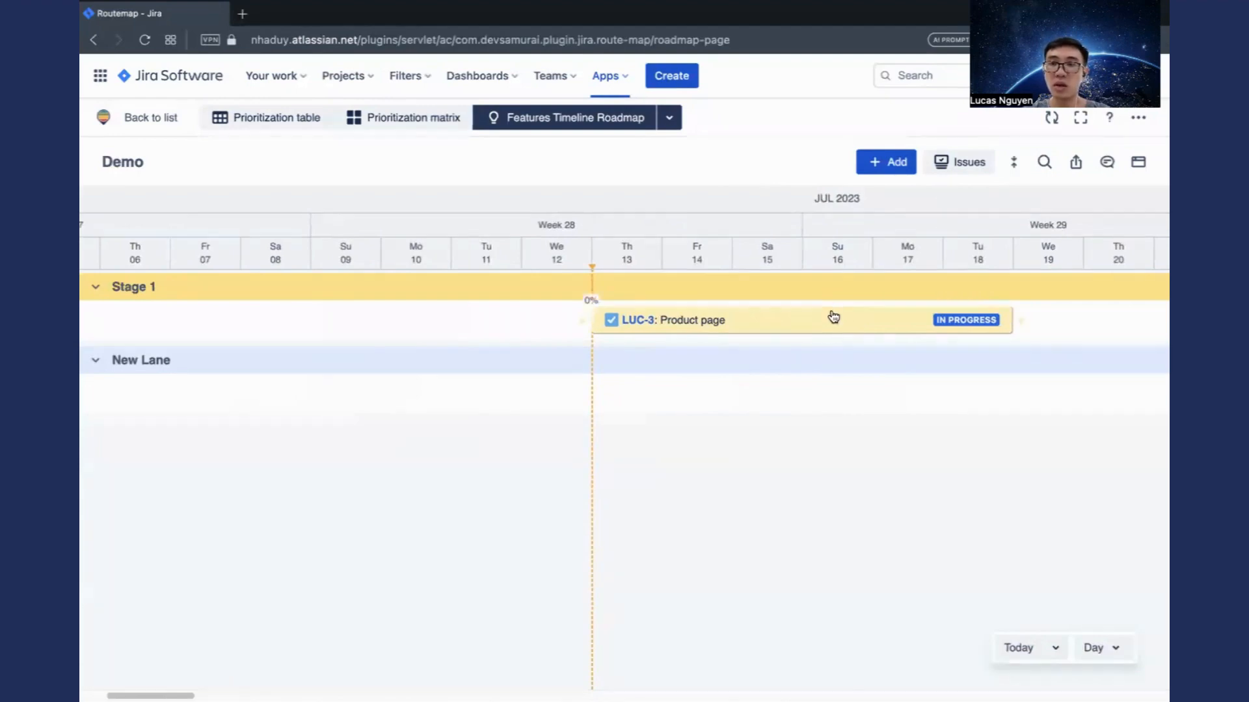
Step: Place the LUC-1 Create website issue from the issues list into the Stage 1 lane at Jul 13, 2023, using the dates of the location
{"action": "left_click", "coordinate": [945, 168]}
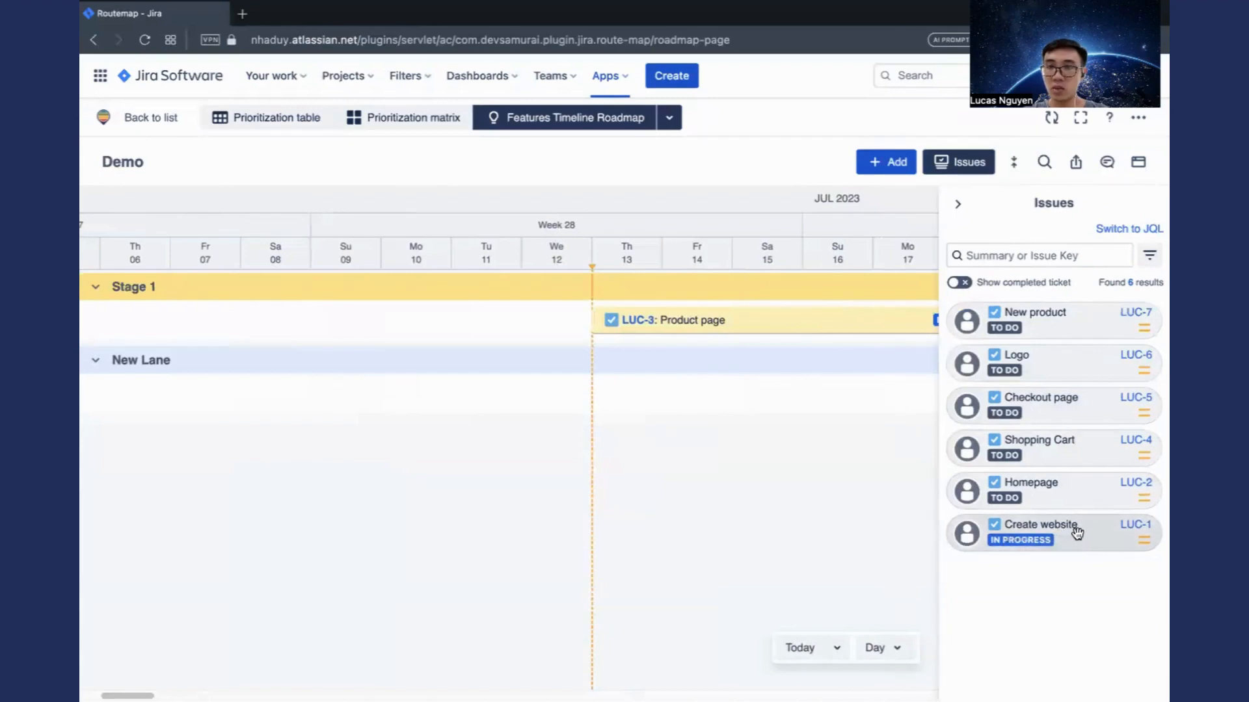
{"action": "left_click_drag", "start_coordinate": [1063, 532], "coordinate": [645, 307]}
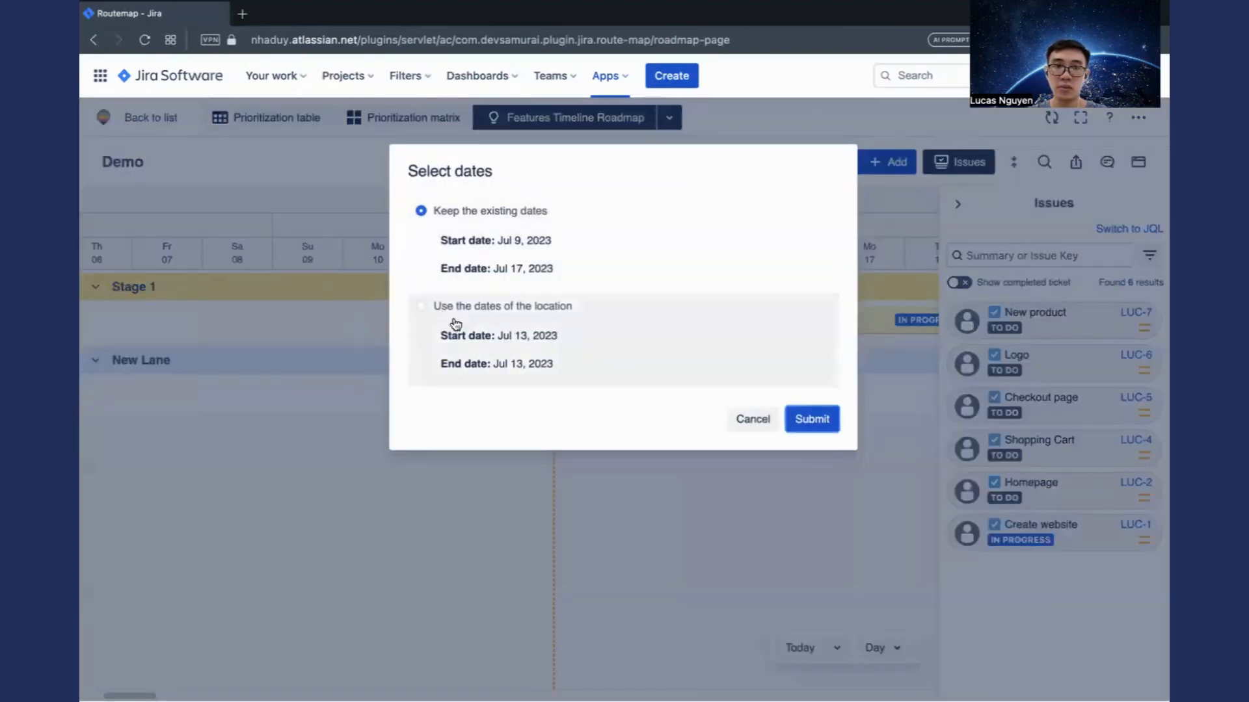
{"action": "left_click", "coordinate": [586, 332]}
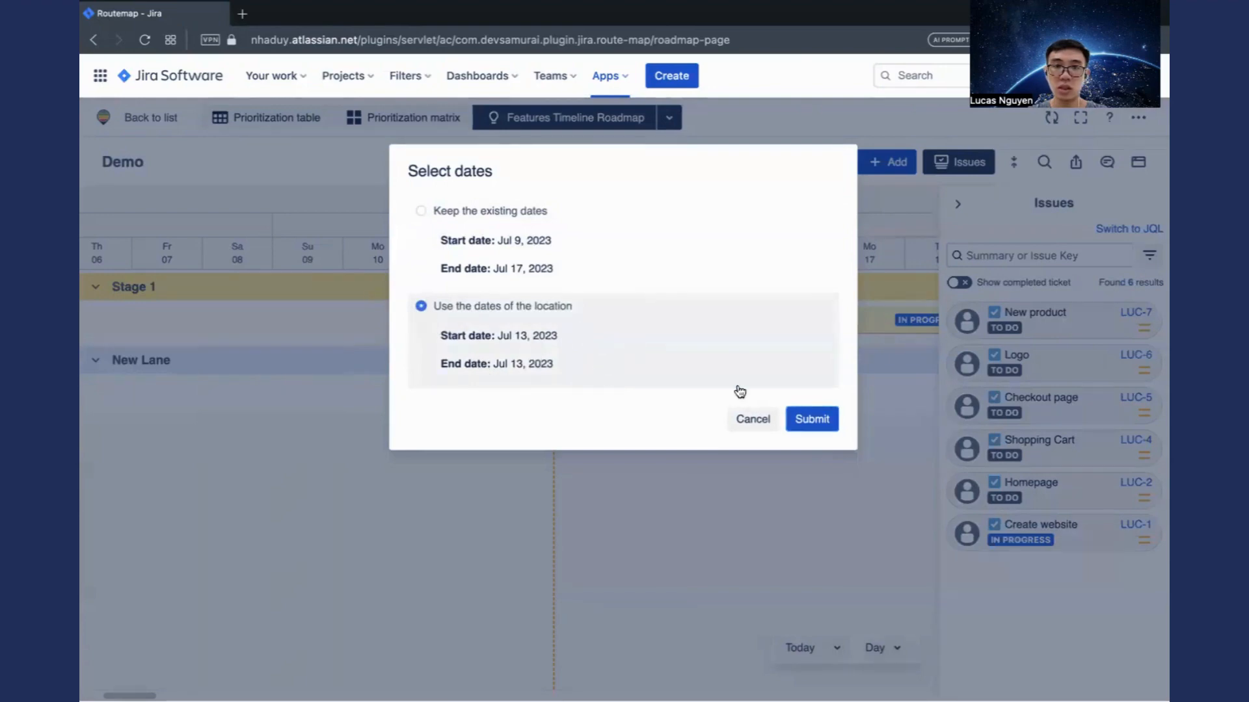
{"action": "left_click", "coordinate": [813, 418]}
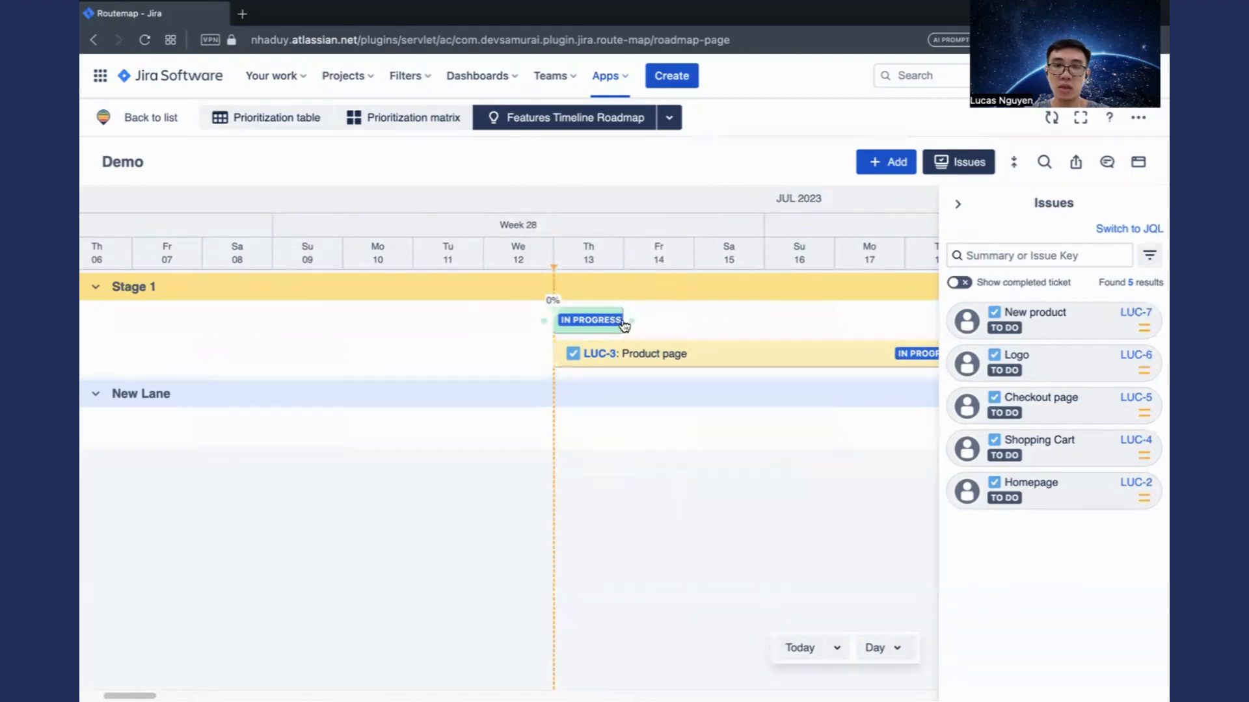
Step: Extend LUC-1 Create website to end on Jul 17, 2023 and shift LUC-3 Product page to start on Jul 14, 2023
{"action": "left_click_drag", "start_coordinate": [623, 319], "coordinate": [900, 320]}
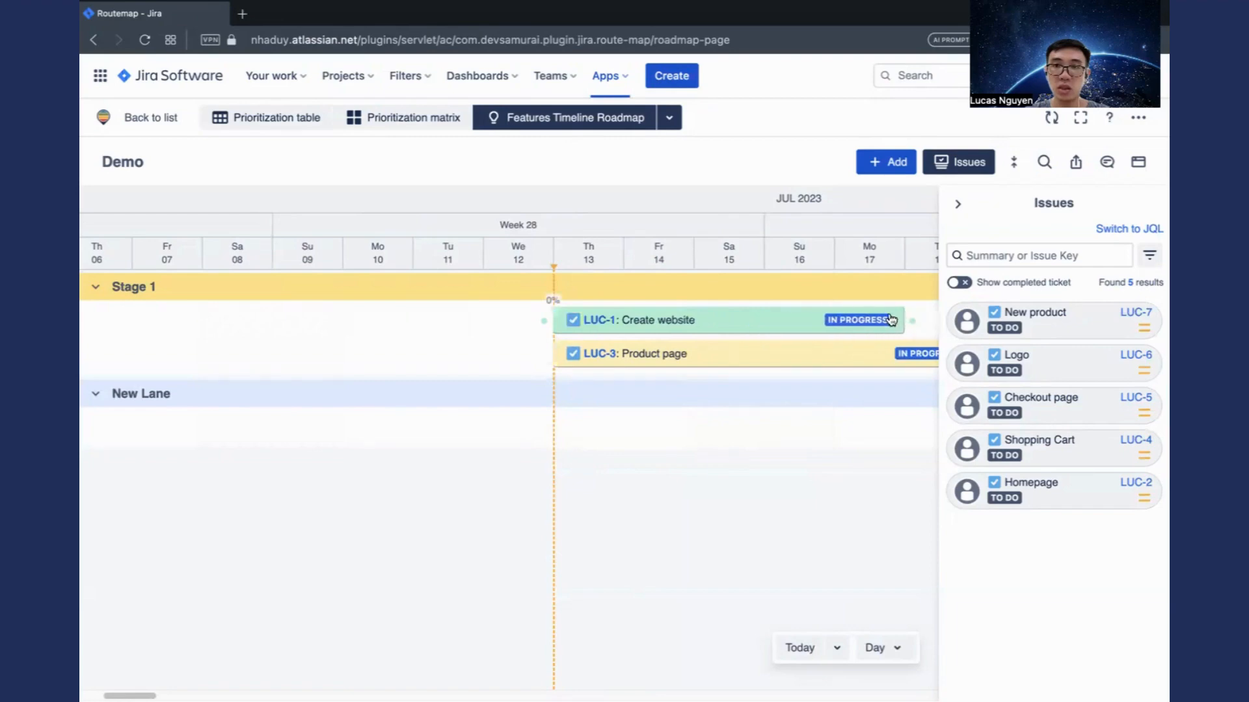
{"action": "left_click_drag", "start_coordinate": [719, 353], "coordinate": [812, 358]}
{"action": "scroll", "coordinate": [691, 357], "scroll_direction": "right", "scroll_amount": 3}
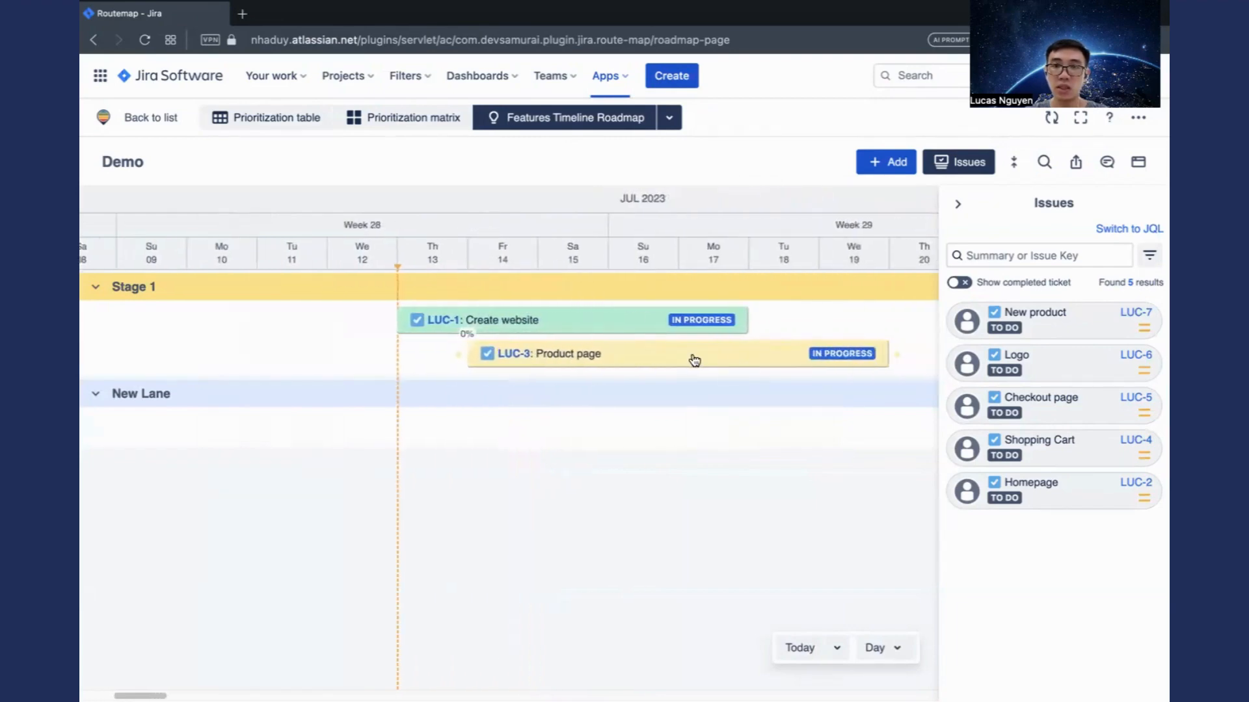
{"action": "left_click", "coordinate": [958, 204]}
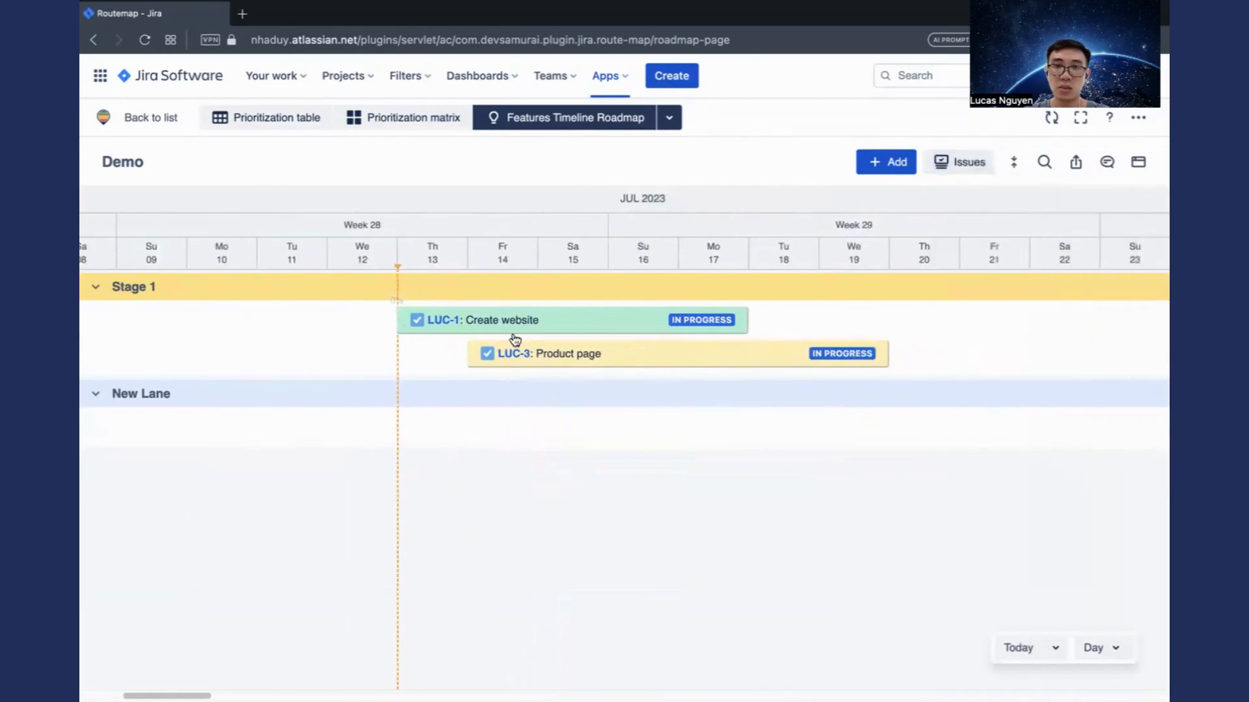
Step: Review the summary, dates and color of the LUC-1 Create website bar, keeping its existing values
{"action": "left_click", "coordinate": [556, 322]}
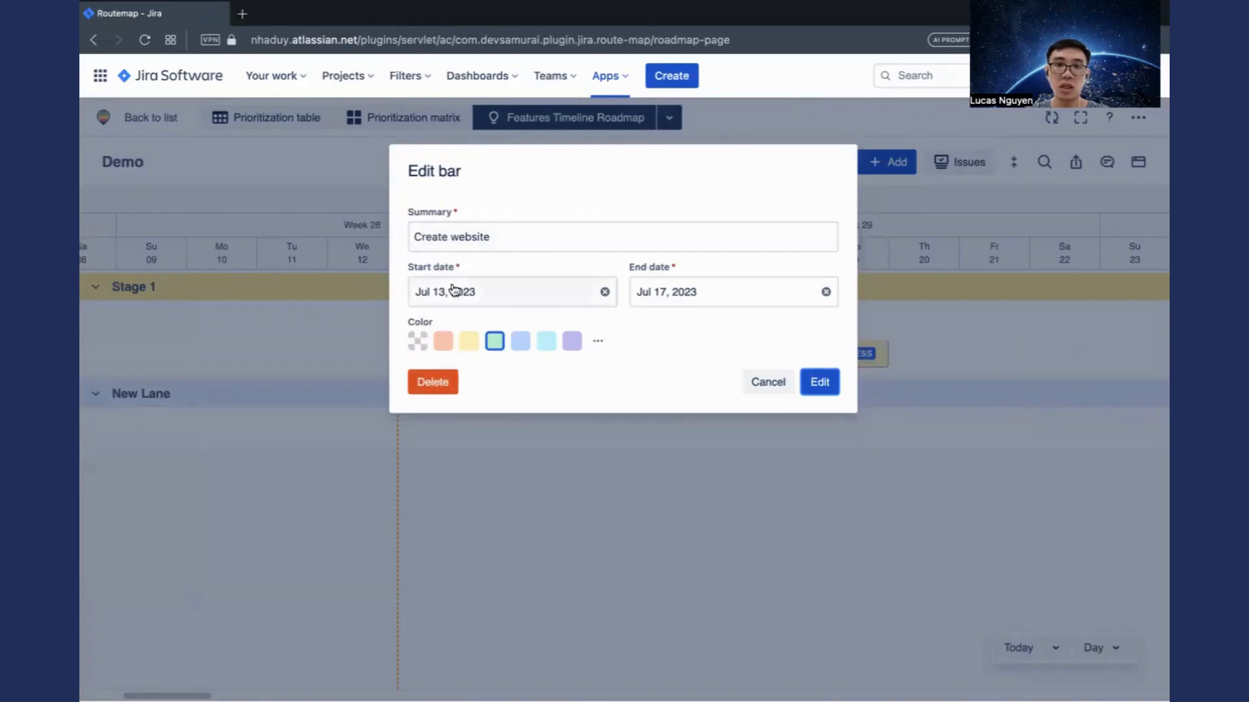
{"action": "left_click", "coordinate": [819, 384]}
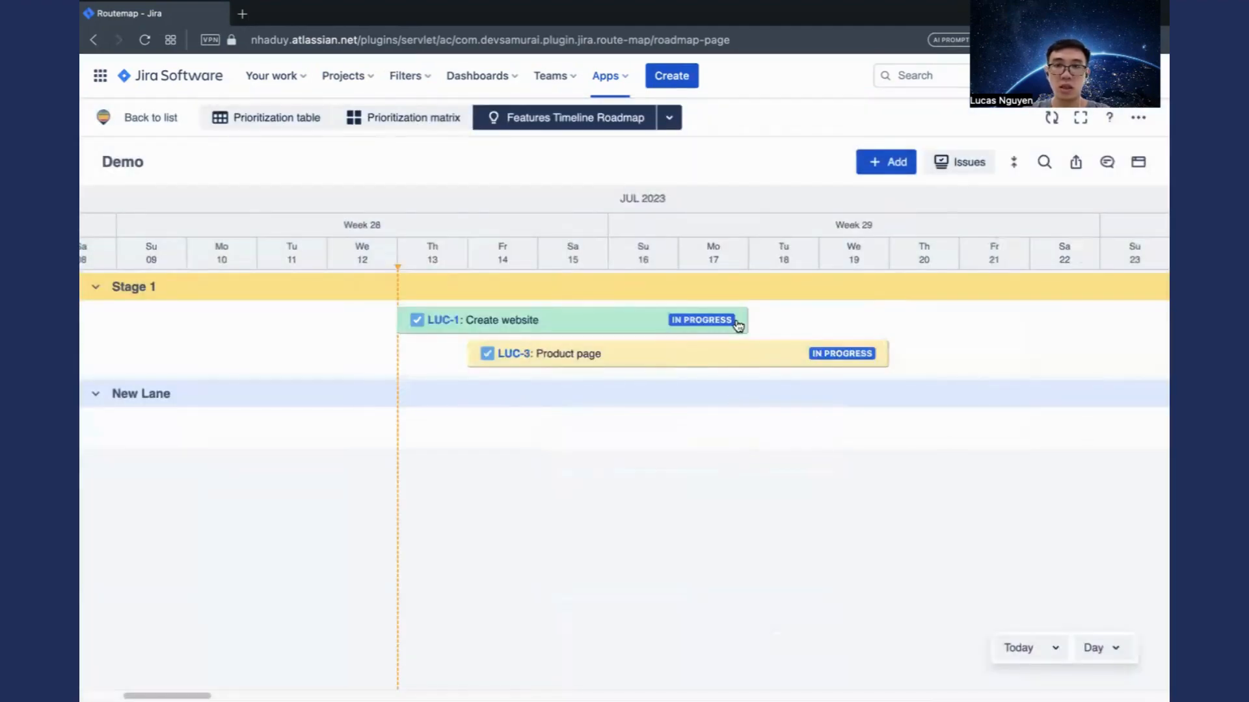
{"action": "scroll", "coordinate": [680, 334], "scroll_direction": "right", "scroll_amount": 2}
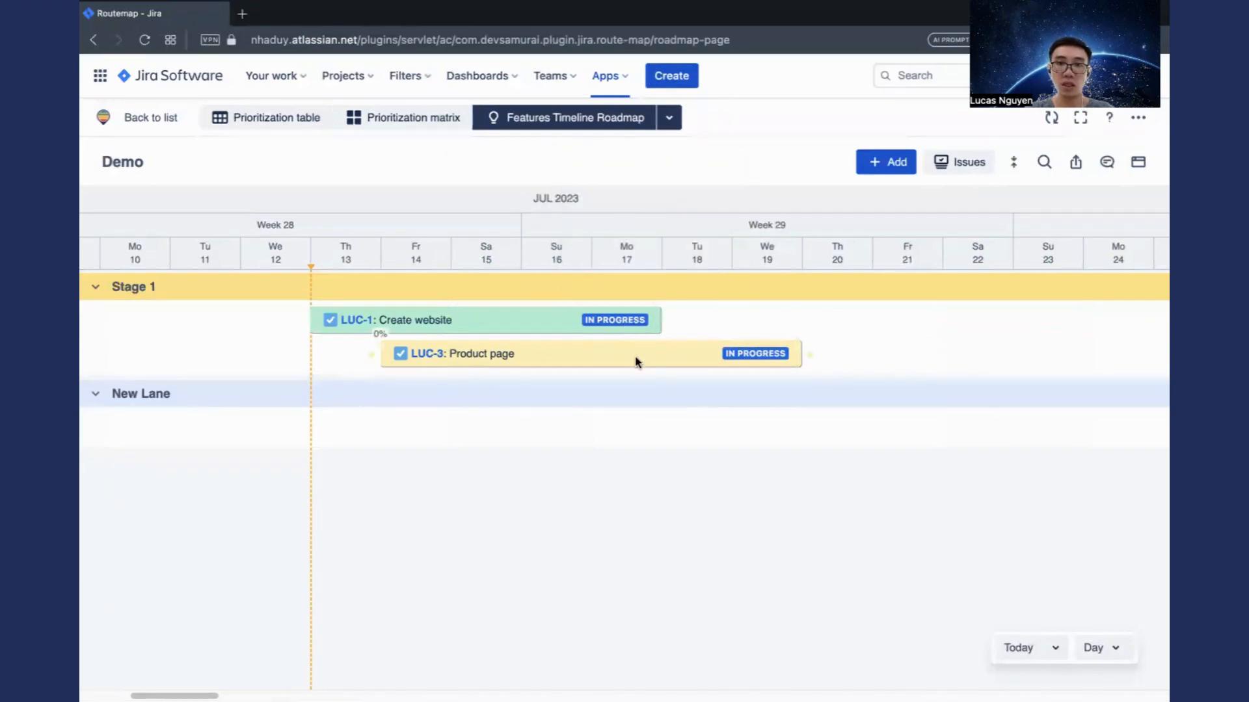
{"action": "mouse_move", "coordinate": [641, 355]}
Step: Start adding a new container titled Group 1, assigned to New Lane
{"action": "left_click", "coordinate": [866, 168]}
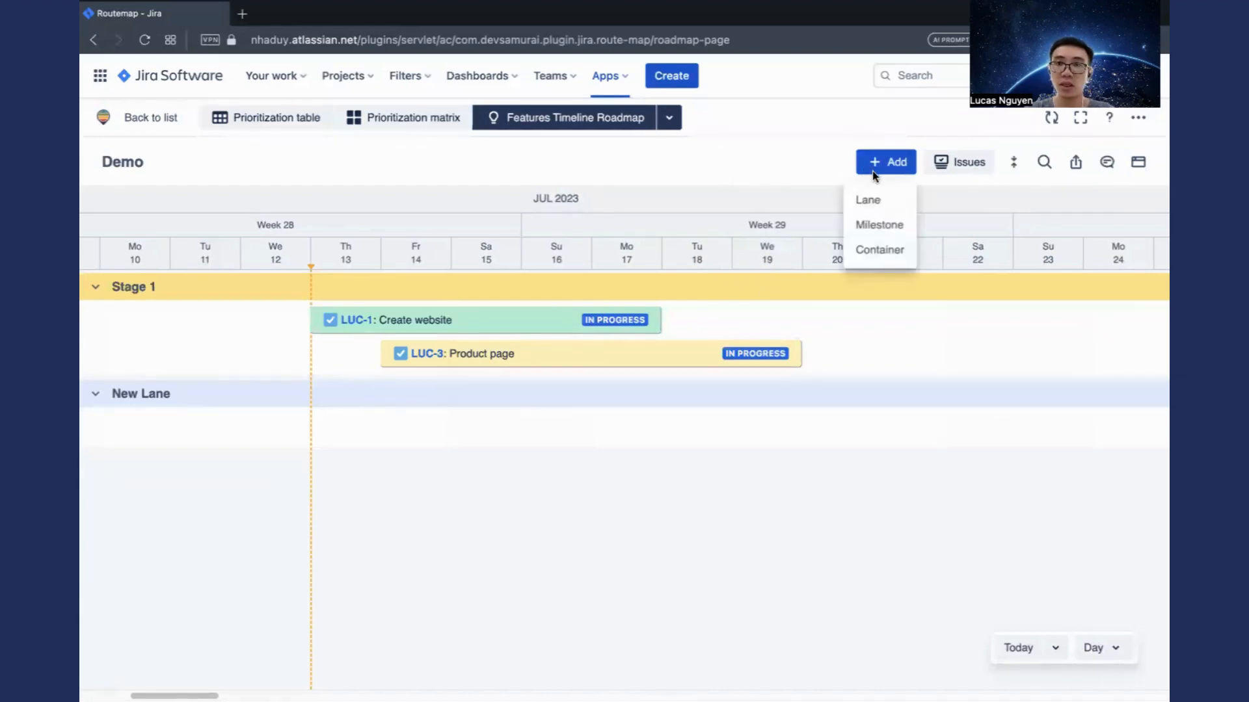
{"action": "left_click", "coordinate": [879, 250]}
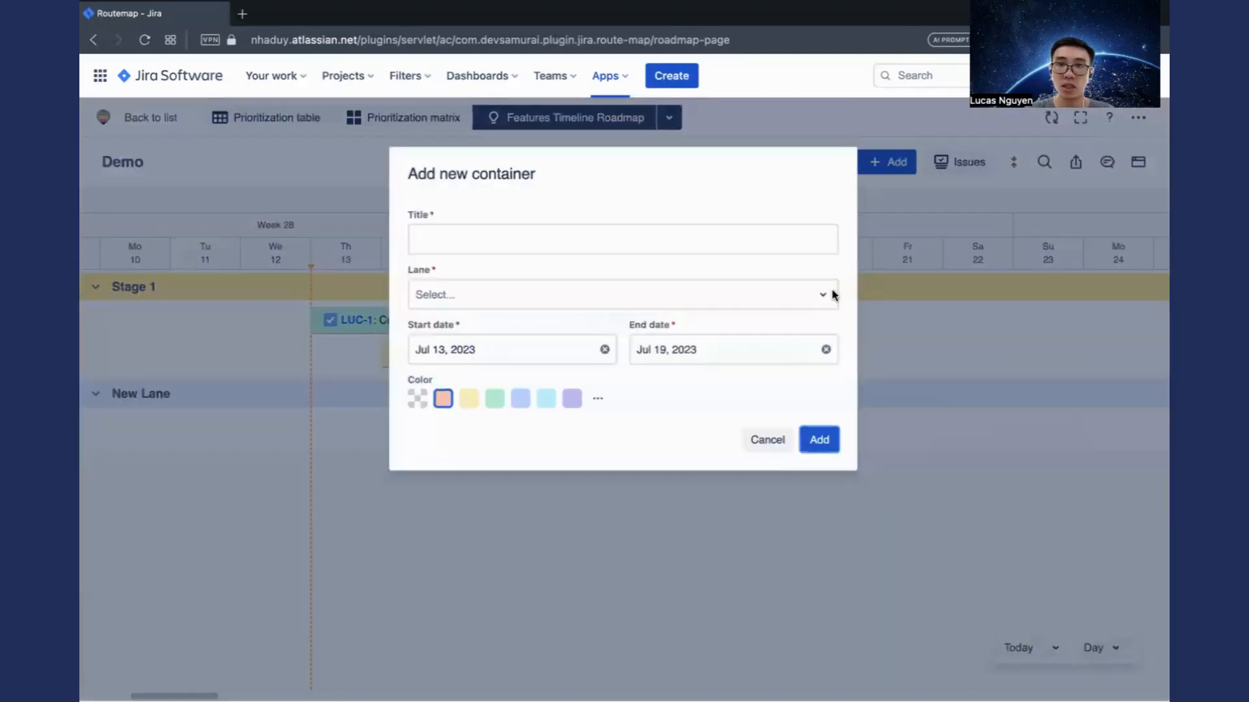
{"action": "left_click", "coordinate": [489, 239]}
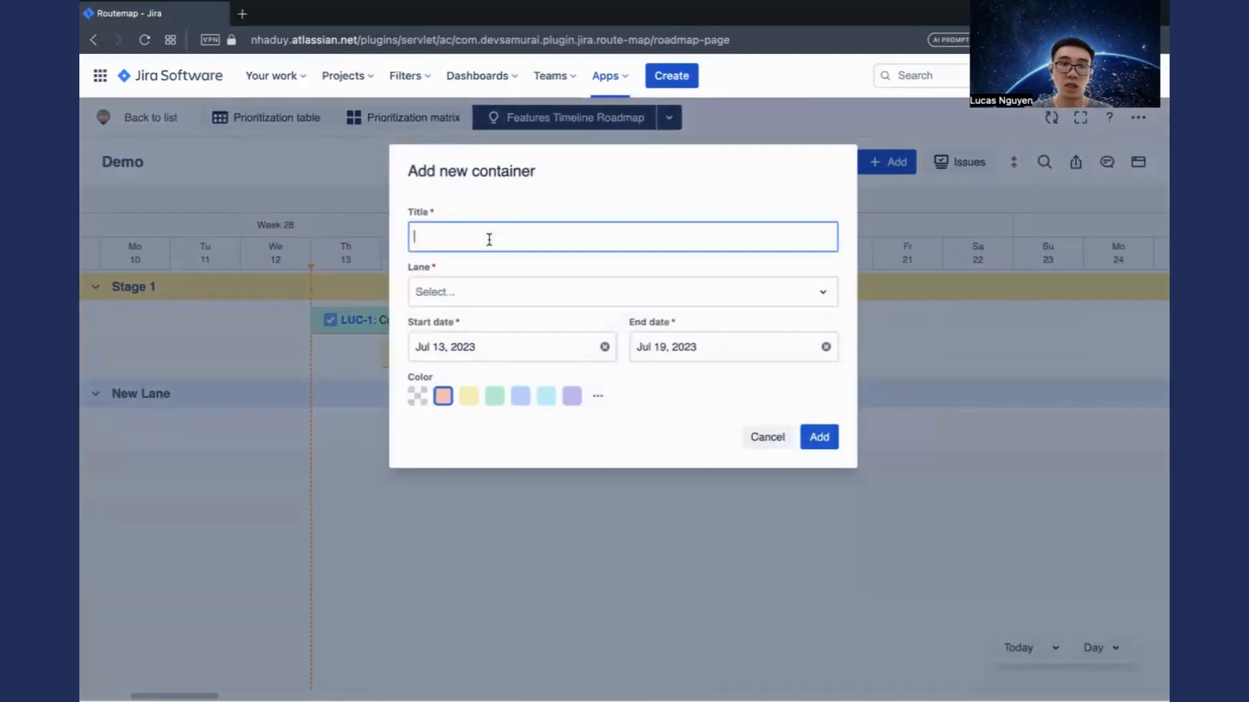
{"action": "type", "text": "Group 1"}
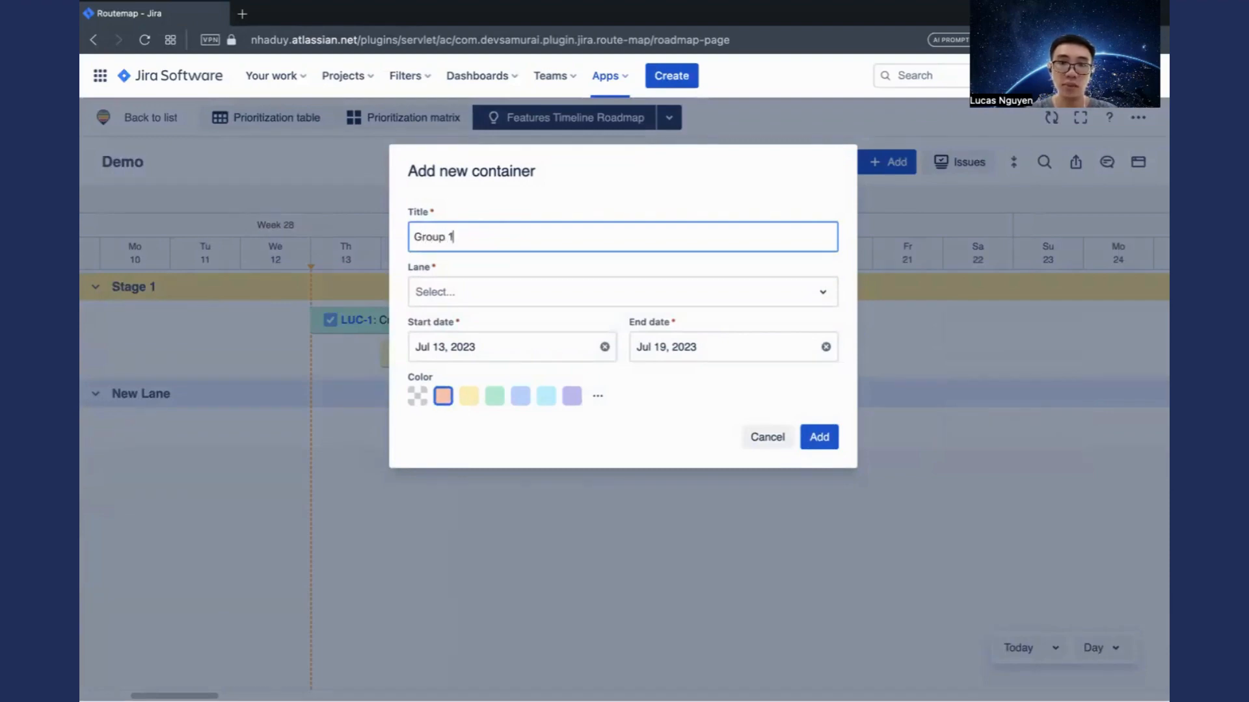
{"action": "left_click", "coordinate": [481, 290]}
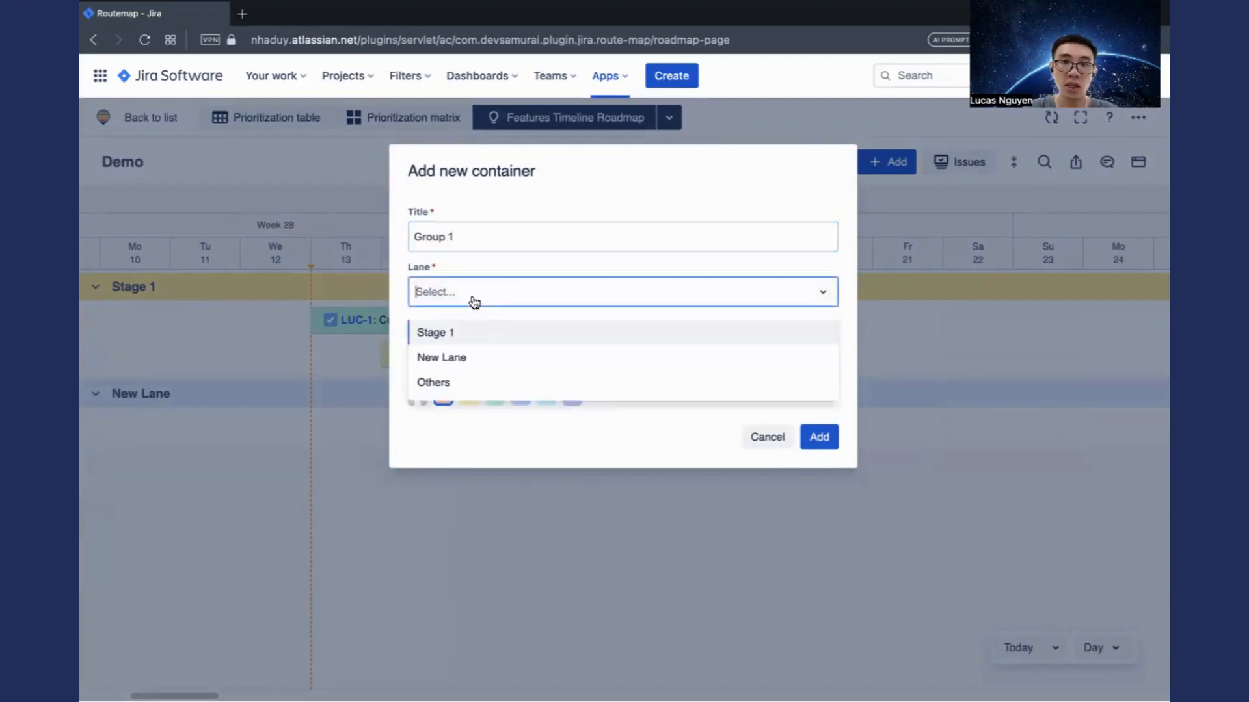
{"action": "left_click", "coordinate": [447, 360]}
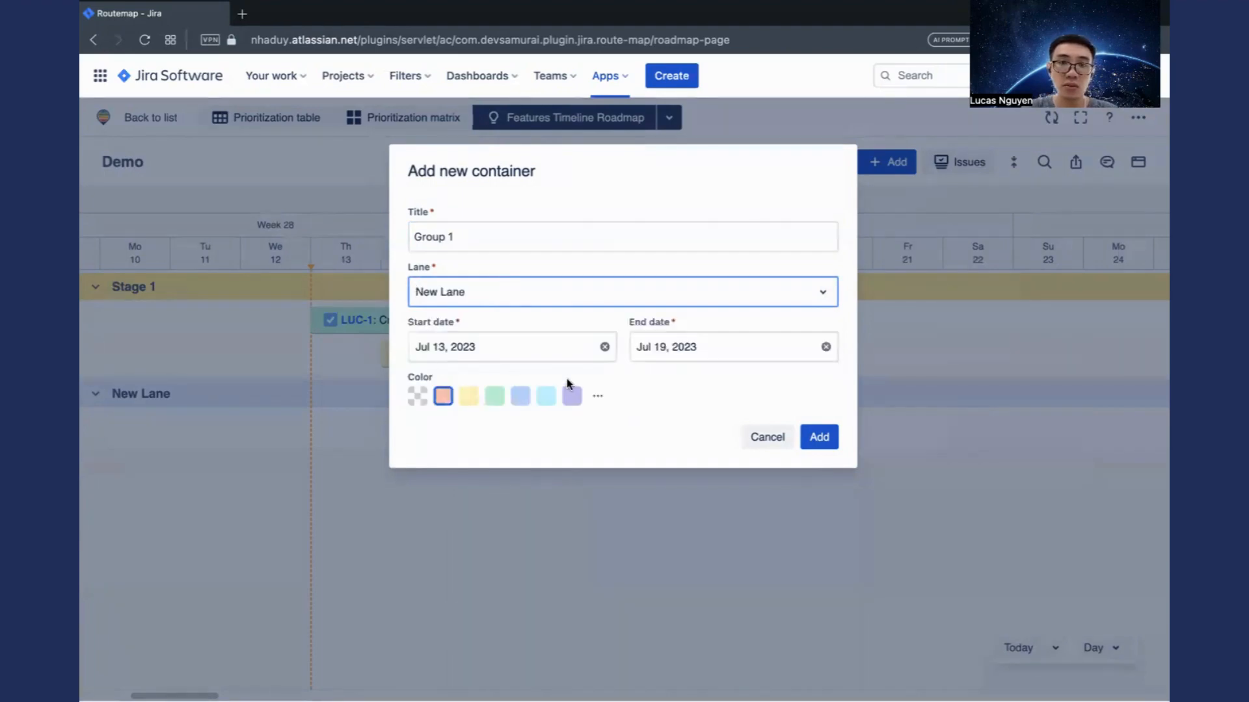
Step: Set the container's end date to Jul 26, 2023, choose the purple color and add it to the timeline
{"action": "left_click", "coordinate": [492, 351]}
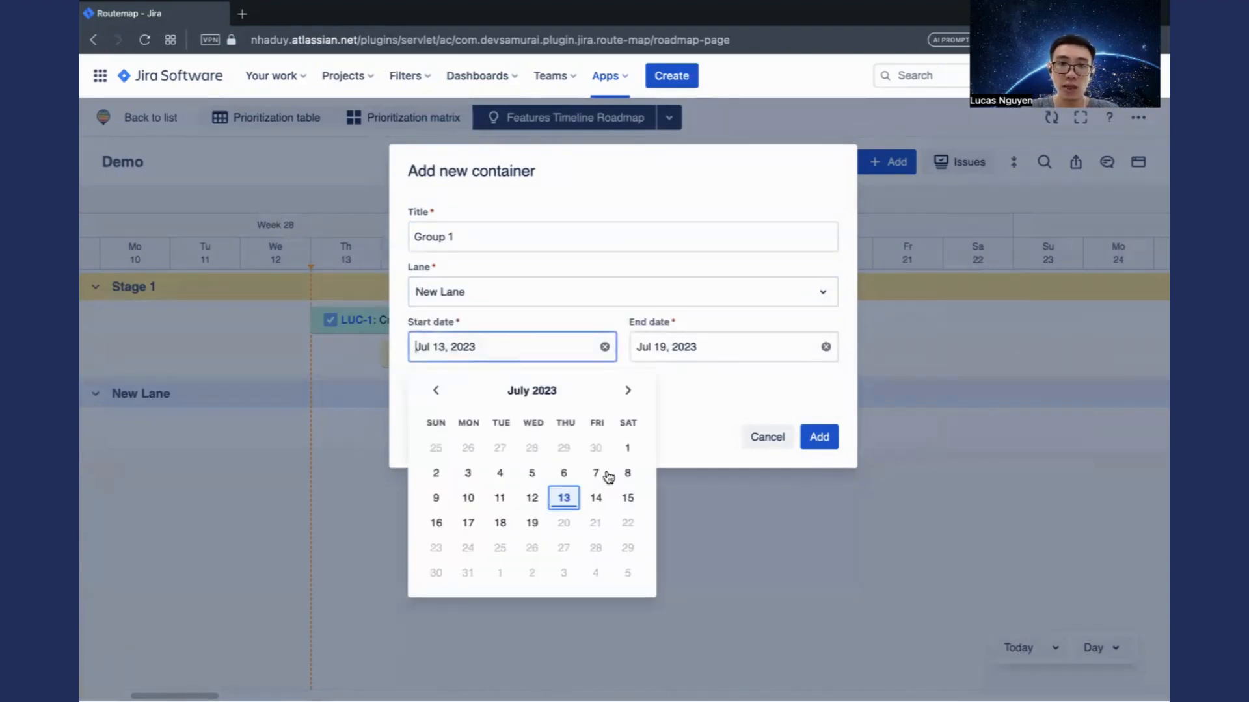
{"action": "left_click", "coordinate": [680, 346]}
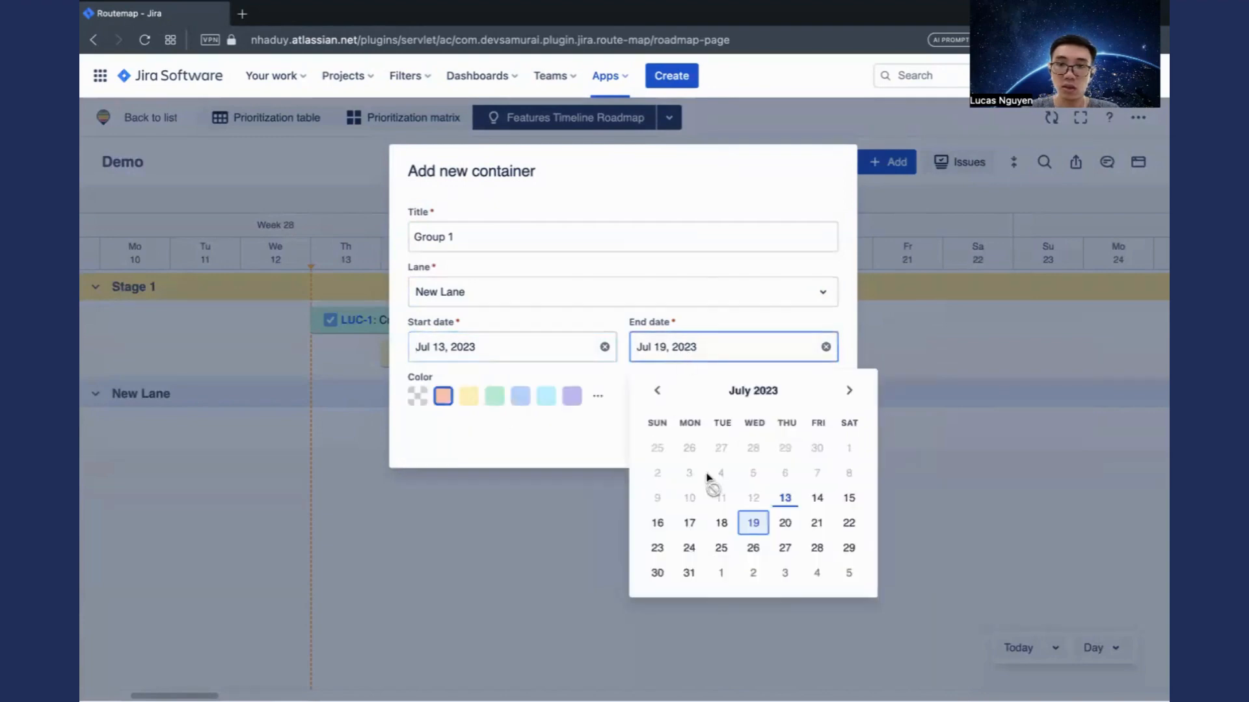
{"action": "left_click", "coordinate": [752, 548]}
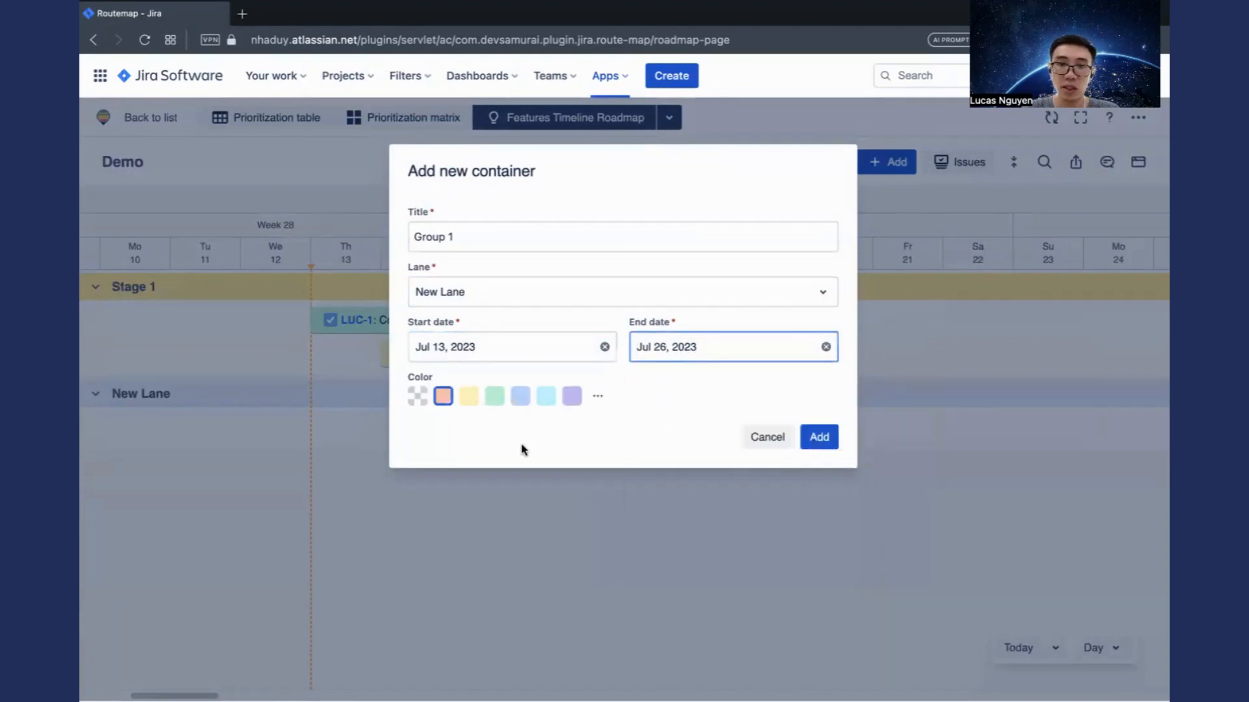
{"action": "left_click", "coordinate": [495, 397]}
{"action": "left_click", "coordinate": [571, 396]}
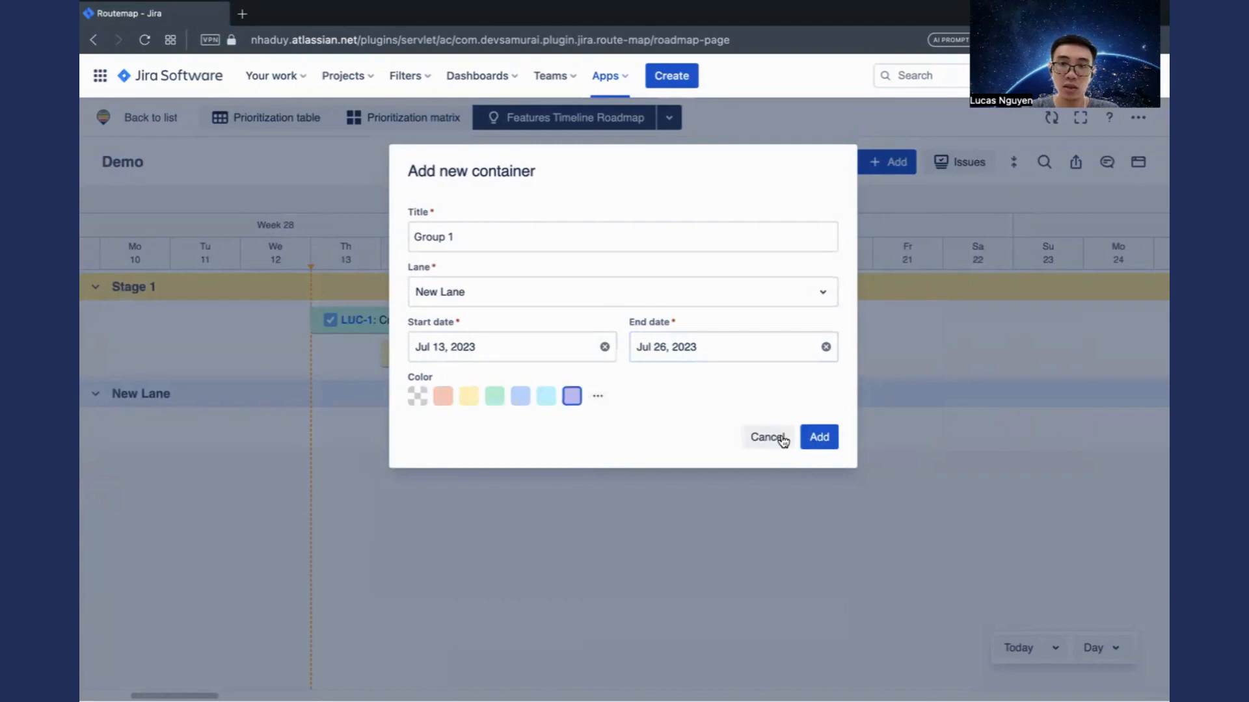
{"action": "left_click", "coordinate": [818, 438]}
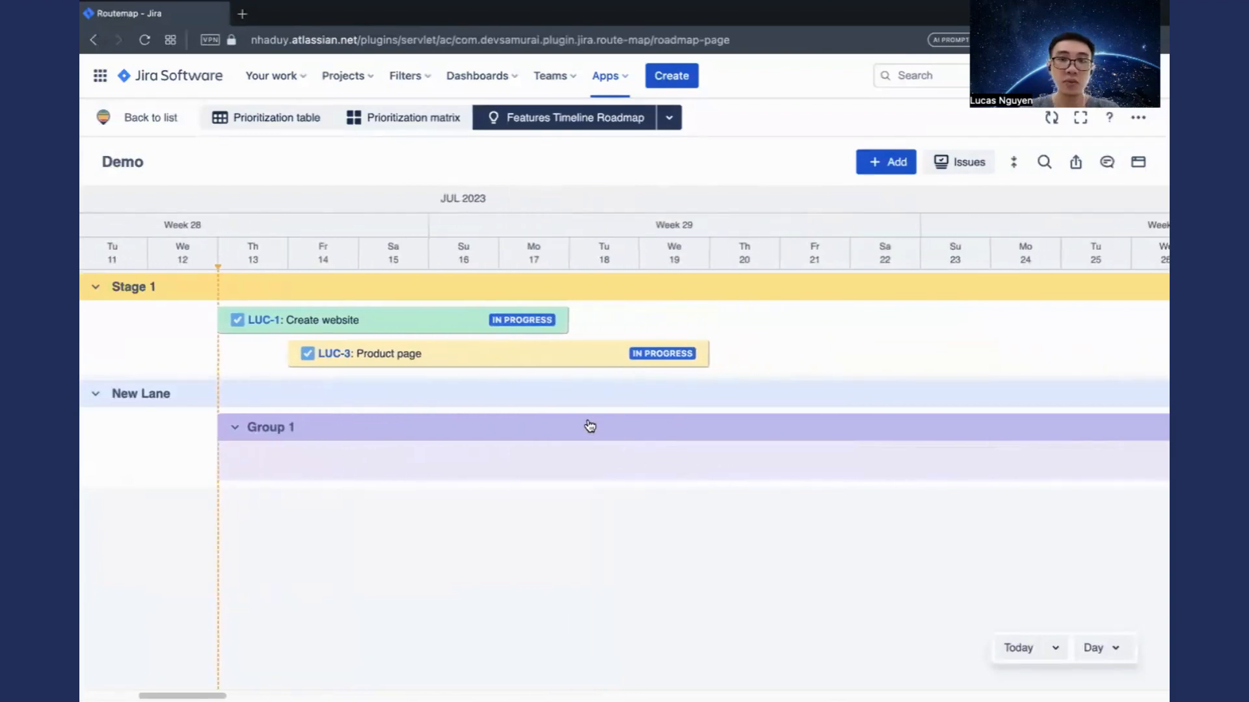
Step: Place LUC-7 New product from the issues list into Group 1 at Jul 18, 2023, using the location's dates, and extend it through Jul 21
{"action": "left_click", "coordinate": [933, 171]}
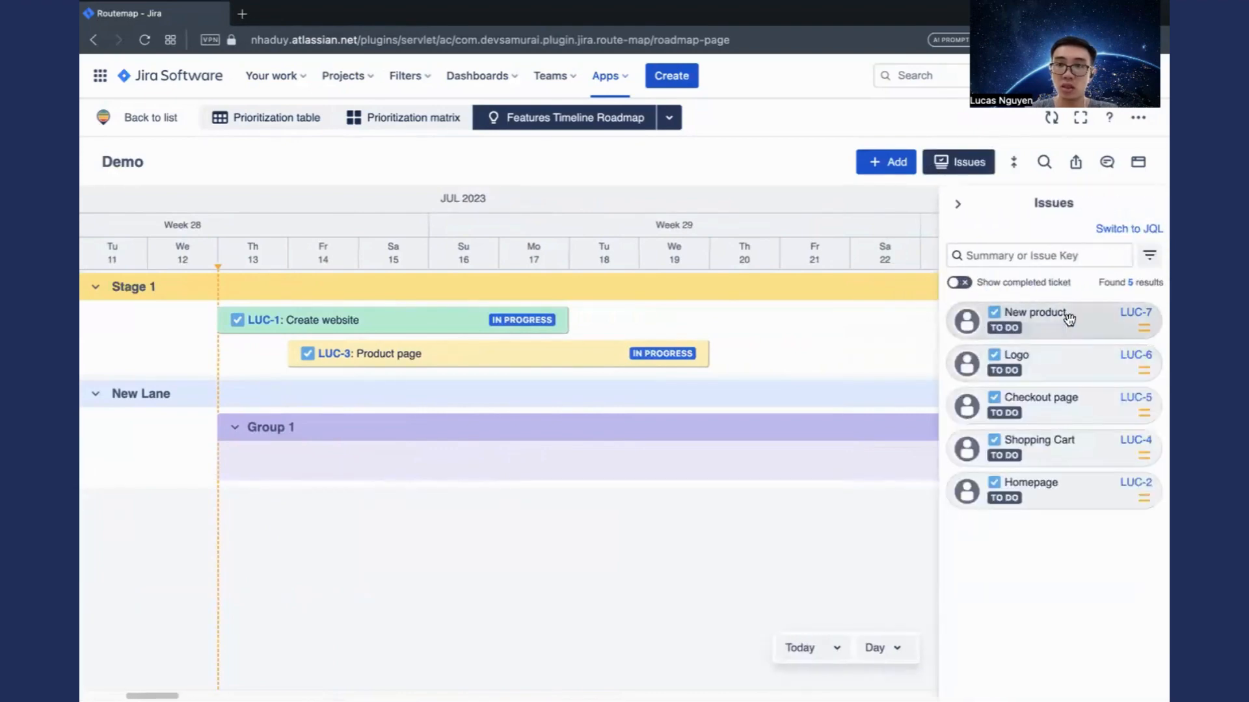
{"action": "left_click_drag", "start_coordinate": [1064, 316], "coordinate": [629, 456]}
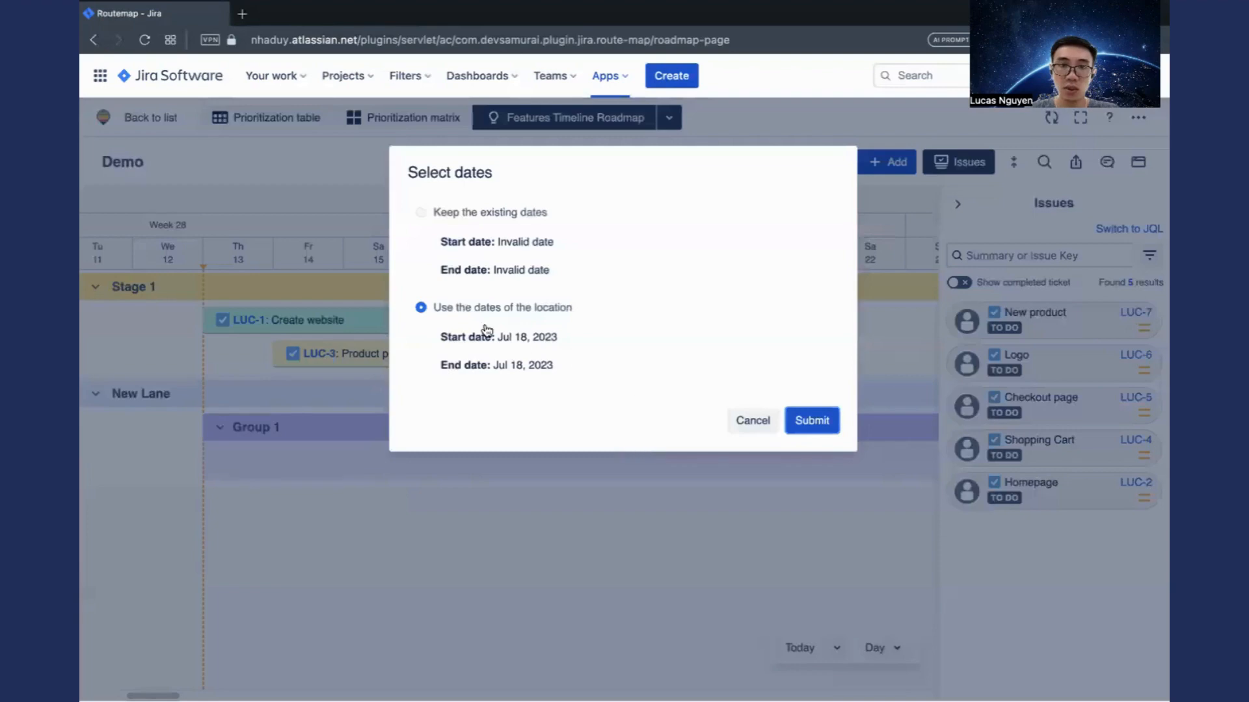
{"action": "left_click", "coordinate": [811, 419]}
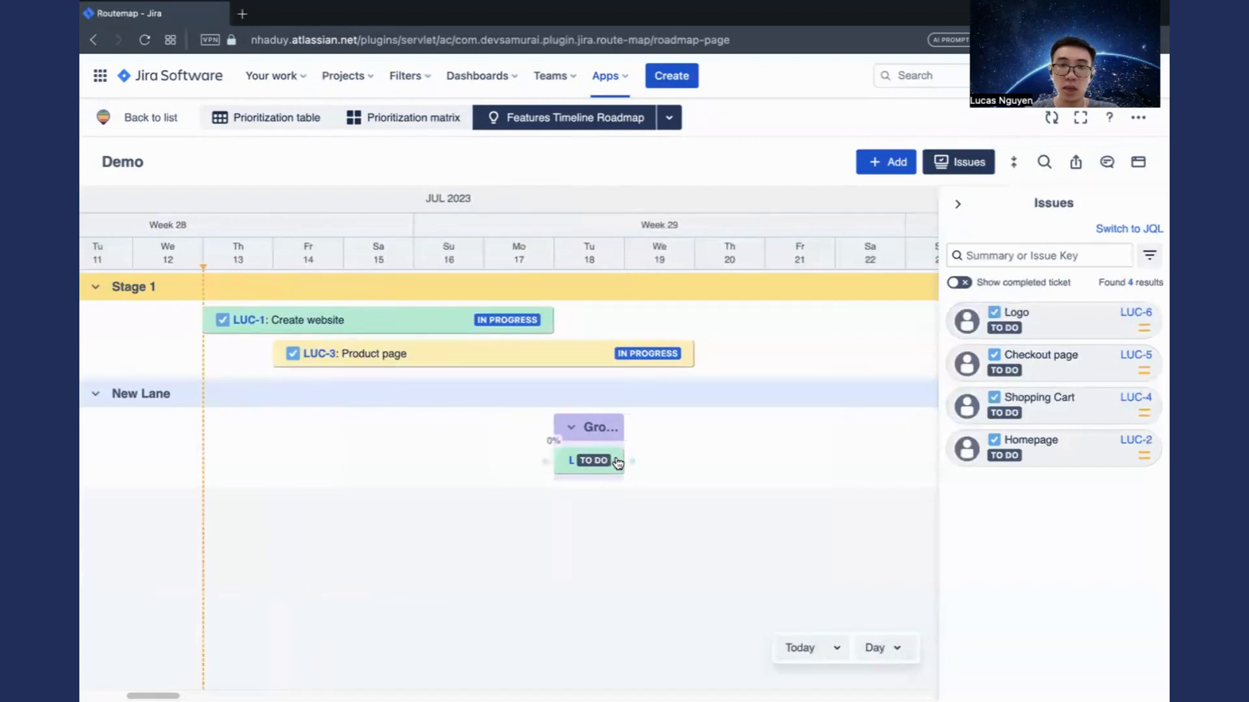
{"action": "left_click_drag", "start_coordinate": [619, 462], "coordinate": [832, 454]}
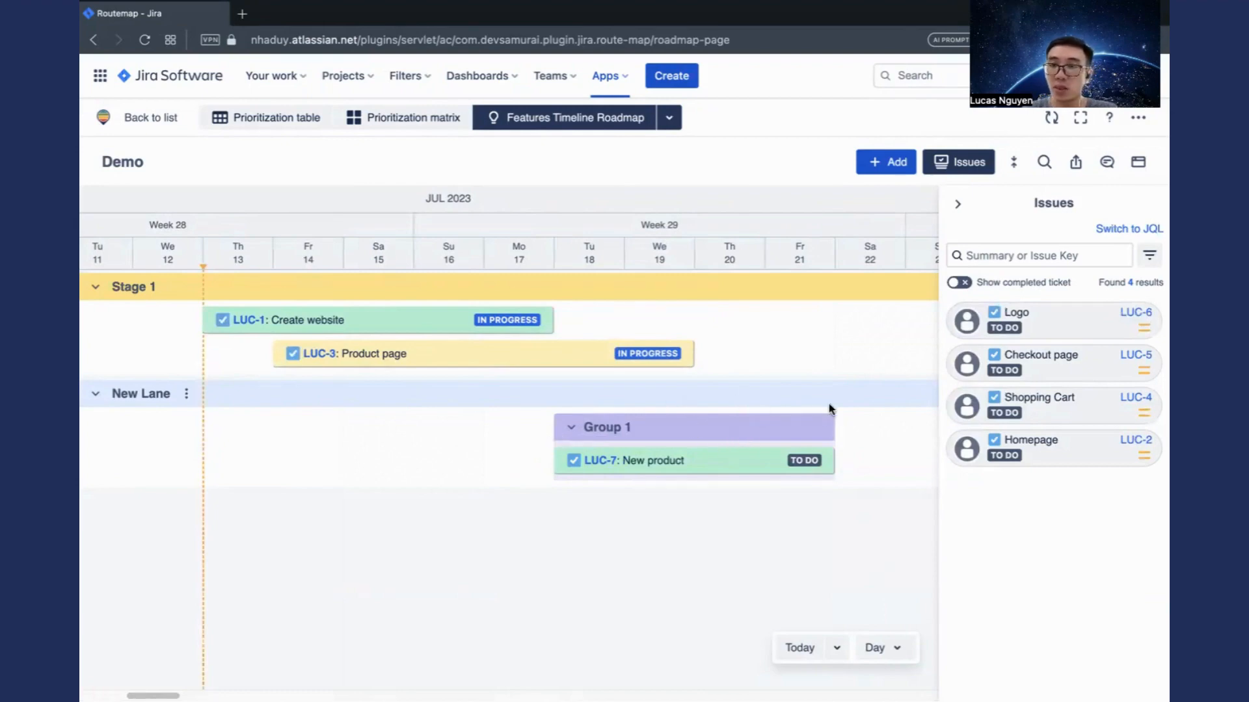
Step: Place LUC-2 Homepage from the issues list into Group 1, keeping its existing dates, and reorder it above LUC-7 New product
{"action": "left_click_drag", "start_coordinate": [1067, 451], "coordinate": [708, 482]}
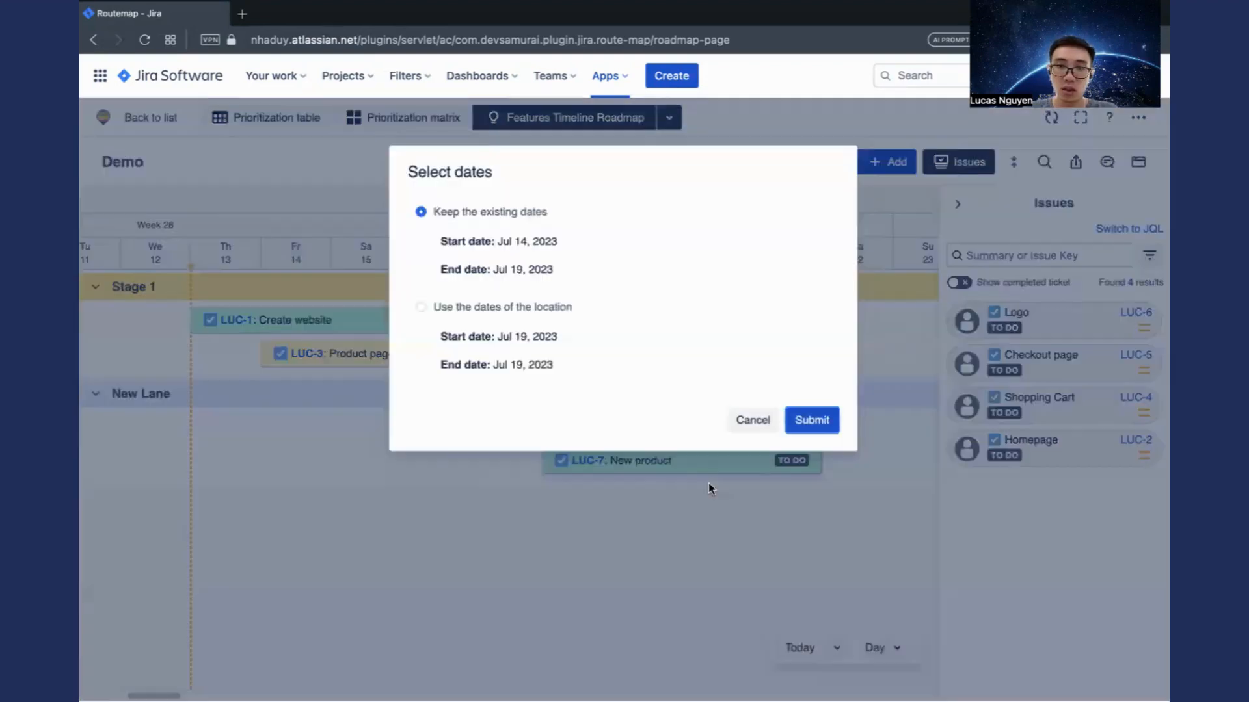
{"action": "left_click", "coordinate": [810, 419]}
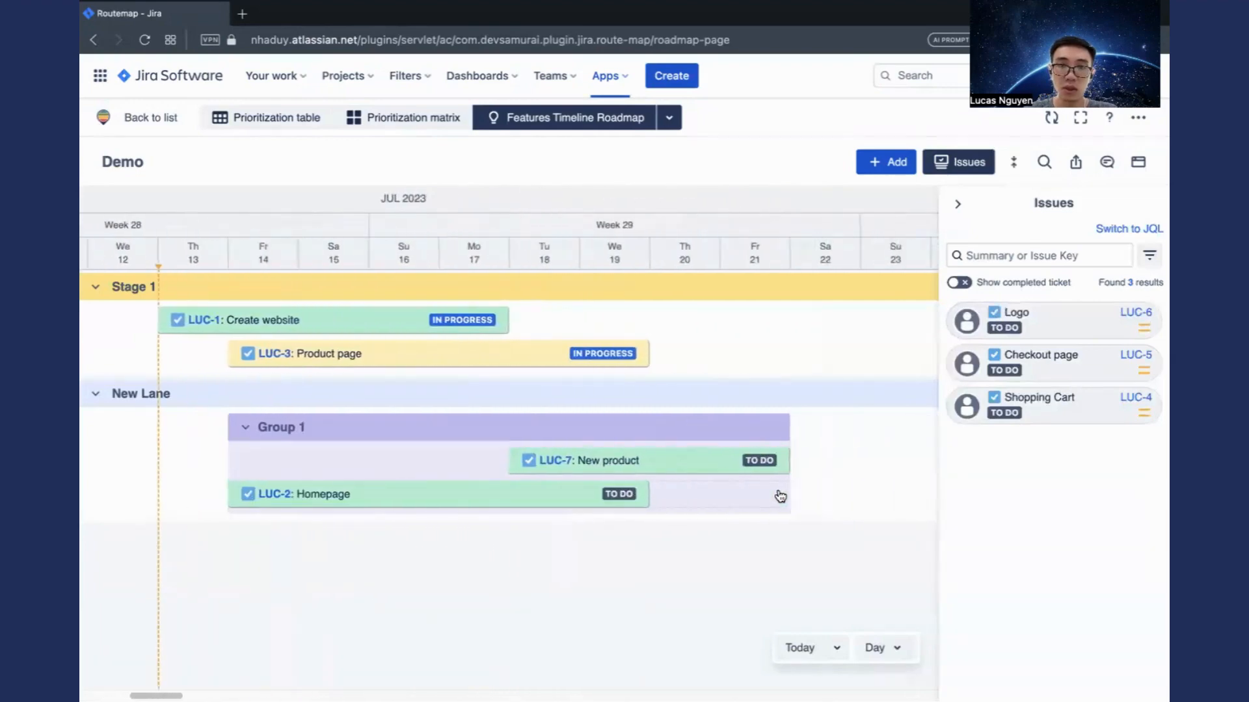
{"action": "left_click_drag", "start_coordinate": [496, 496], "coordinate": [520, 454]}
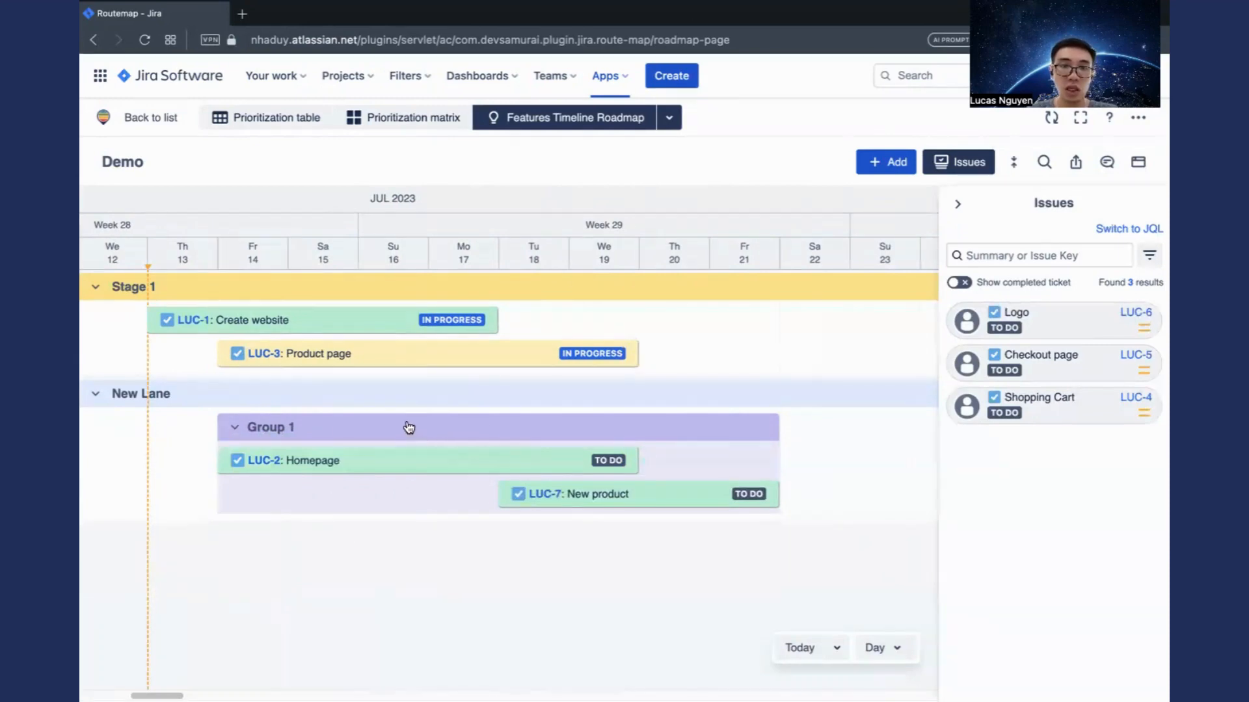
Step: Move the whole Group 1 container two days later to start on Jul 16, 2023, and hide the issues list
{"action": "left_click_drag", "start_coordinate": [407, 429], "coordinate": [602, 427]}
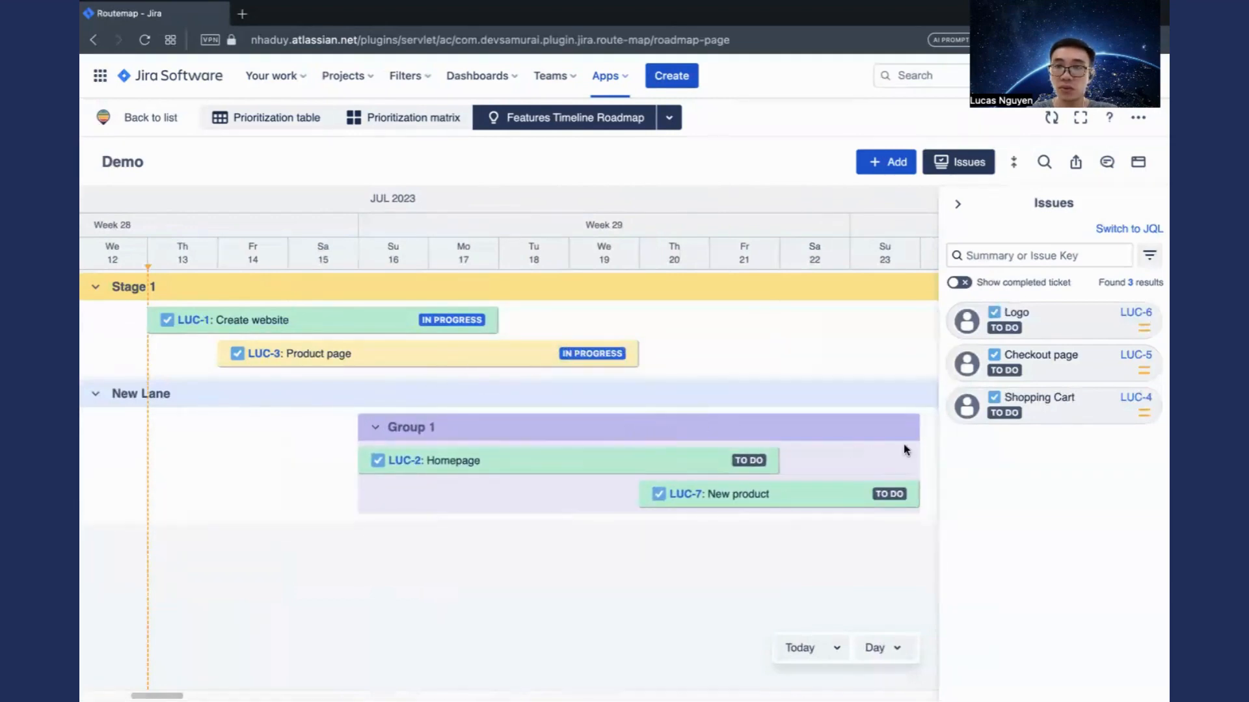
{"action": "left_click", "coordinate": [957, 203]}
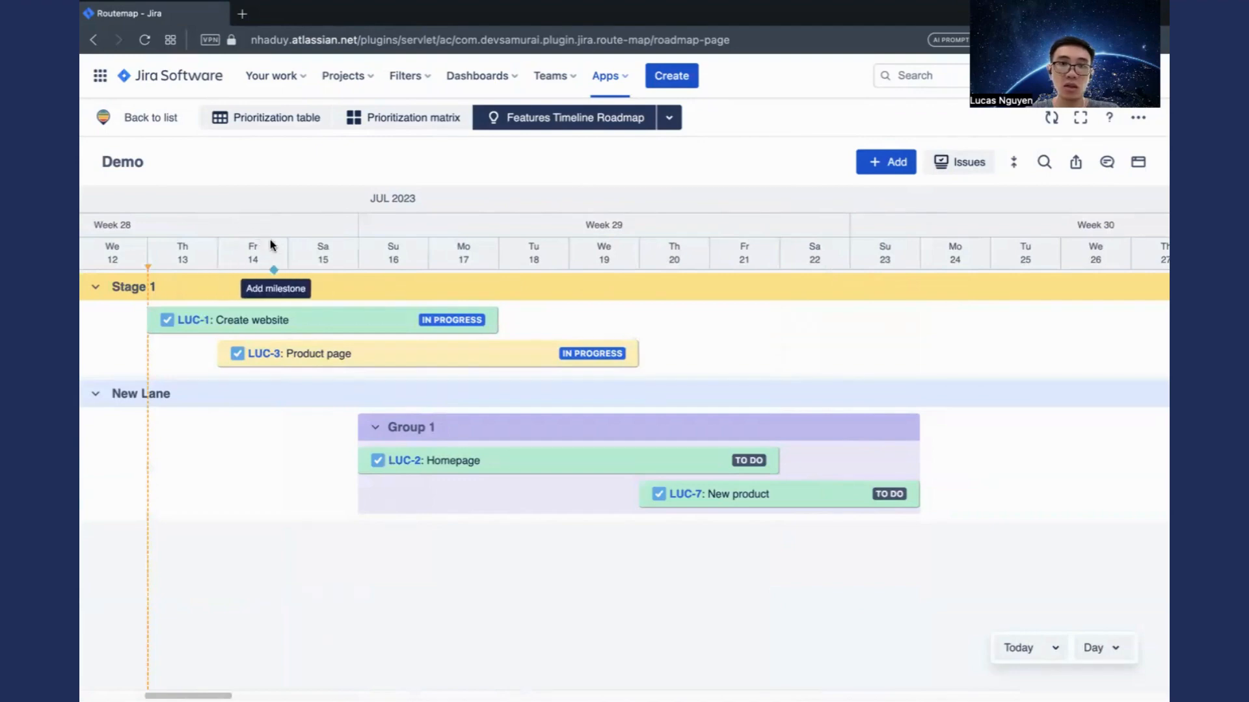
Step: Collapse and re-expand all lanes, and do the same with all containers in New Lane
{"action": "left_click", "coordinate": [1014, 164]}
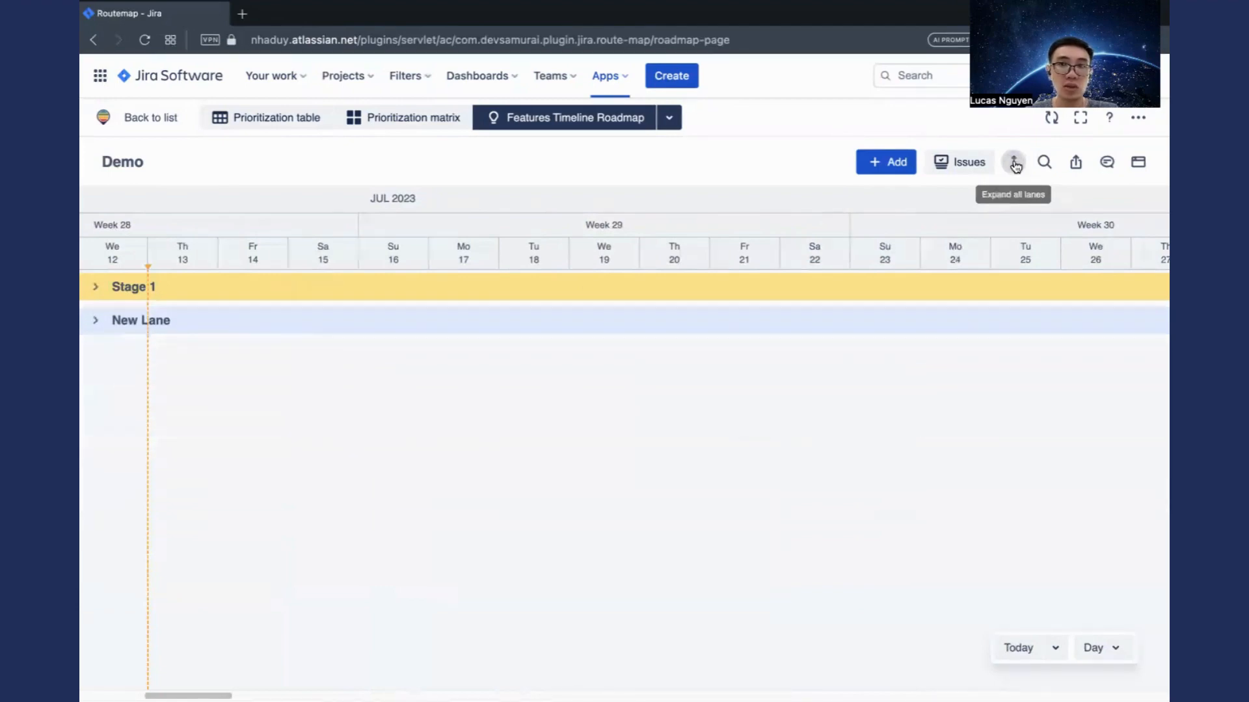
{"action": "left_click", "coordinate": [1014, 163]}
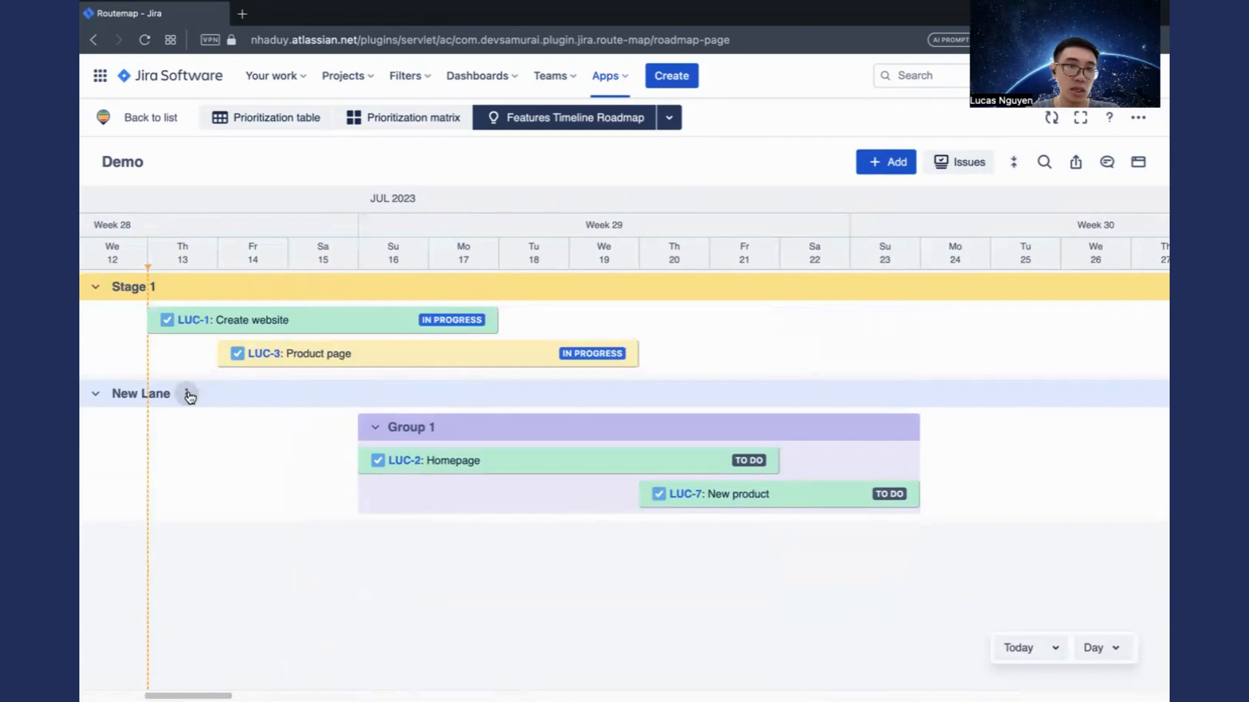
{"action": "left_click", "coordinate": [189, 394]}
{"action": "left_click", "coordinate": [182, 537]}
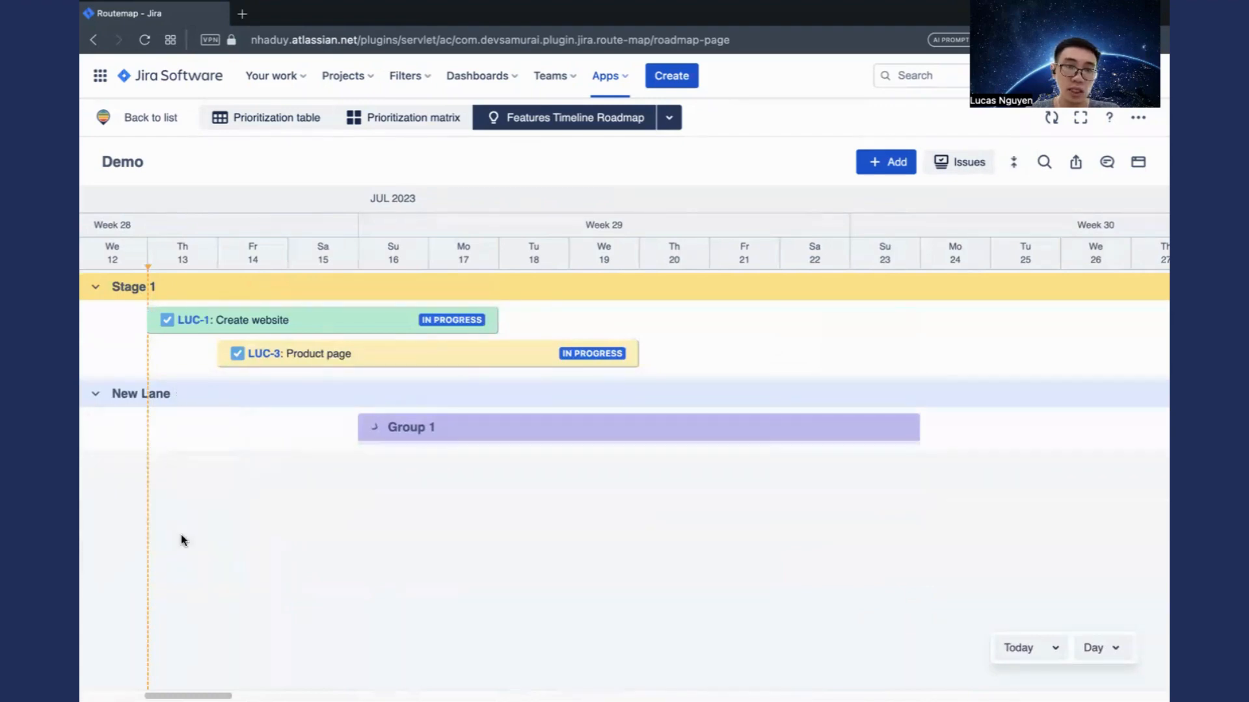
{"action": "left_click", "coordinate": [187, 395]}
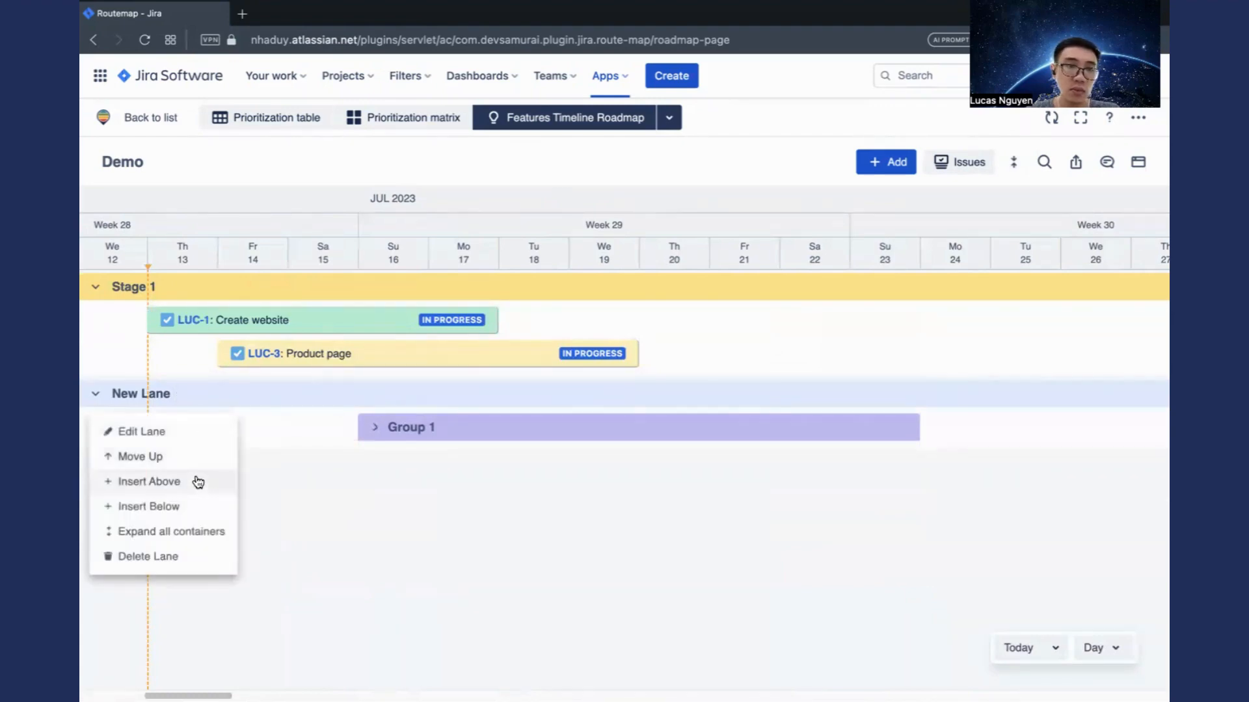
{"action": "left_click", "coordinate": [170, 533]}
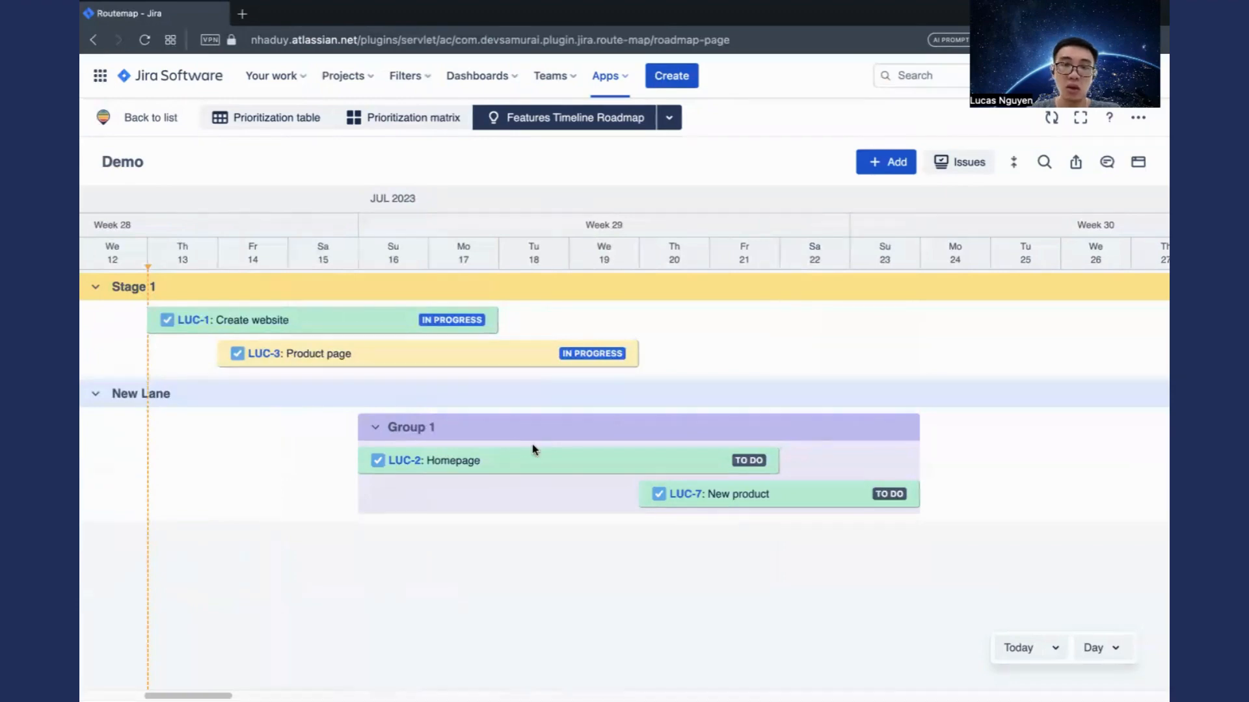
Step: Move the LUC-3 Product page issue in the Stage 1 lane to Jul 18 through Jul 23, 2023
{"action": "mouse_move", "coordinate": [181, 410]}
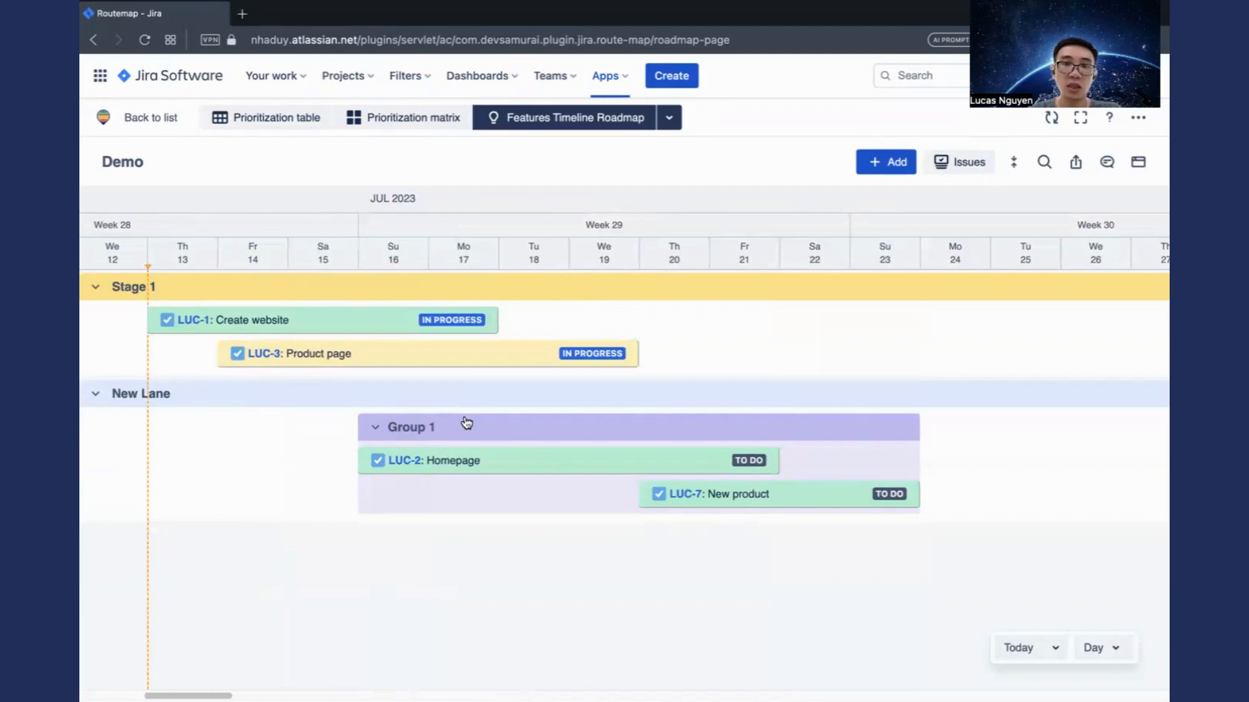
{"action": "left_click_drag", "start_coordinate": [491, 422], "coordinate": [736, 400]}
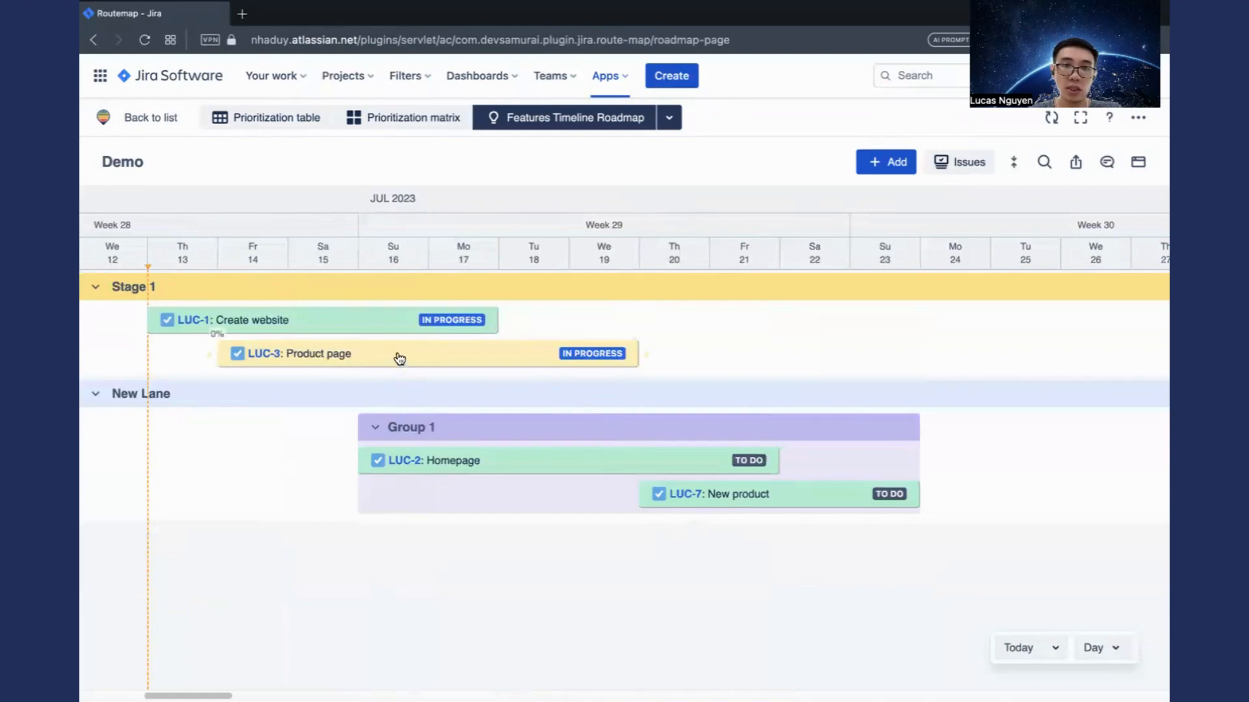
{"action": "mouse_move", "coordinate": [390, 359]}
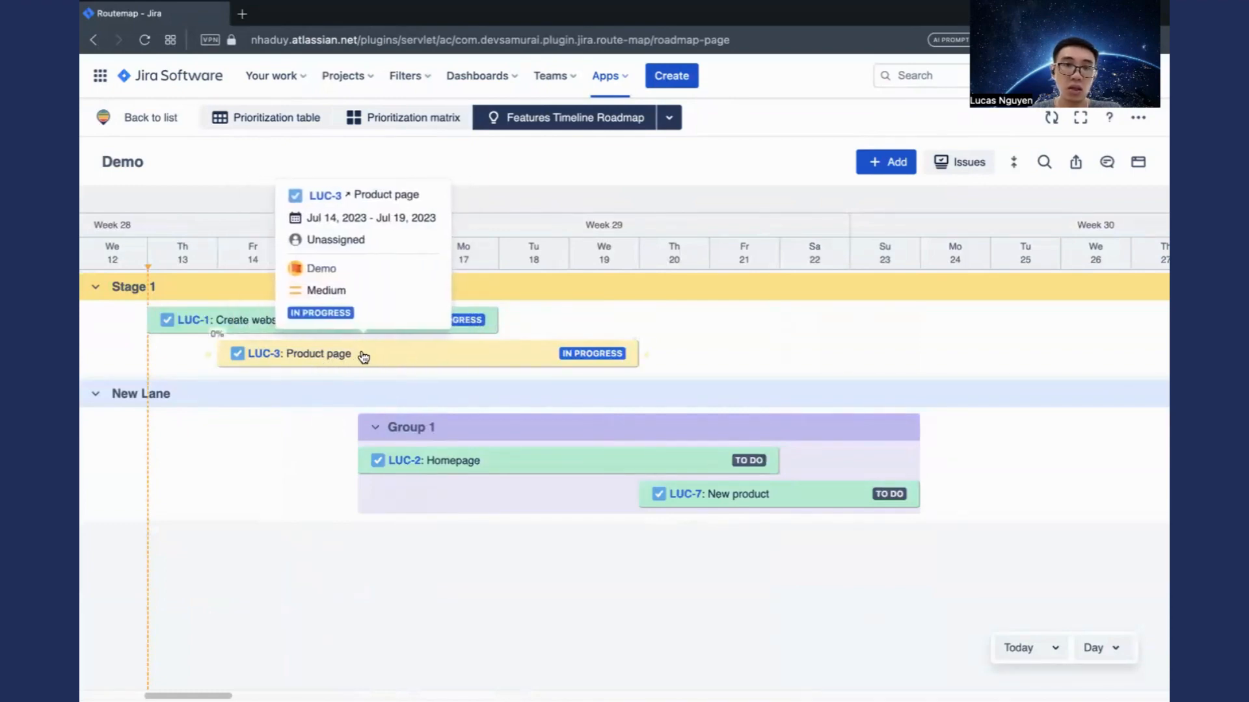
{"action": "left_click_drag", "start_coordinate": [366, 357], "coordinate": [702, 353]}
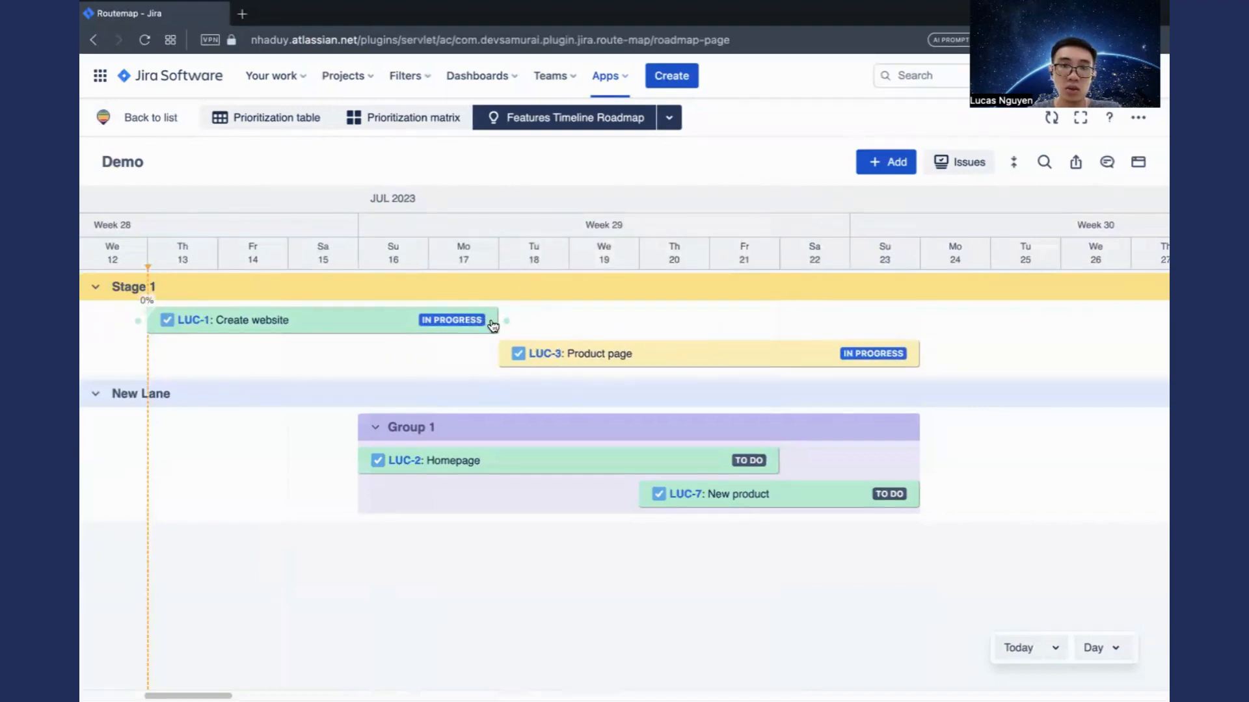
Step: Link LUC-1 Create website to LUC-3 Product page as "relates to", and move LUC-3 to Jul 19 through Jul 24, 2023
{"action": "mouse_move", "coordinate": [493, 325]}
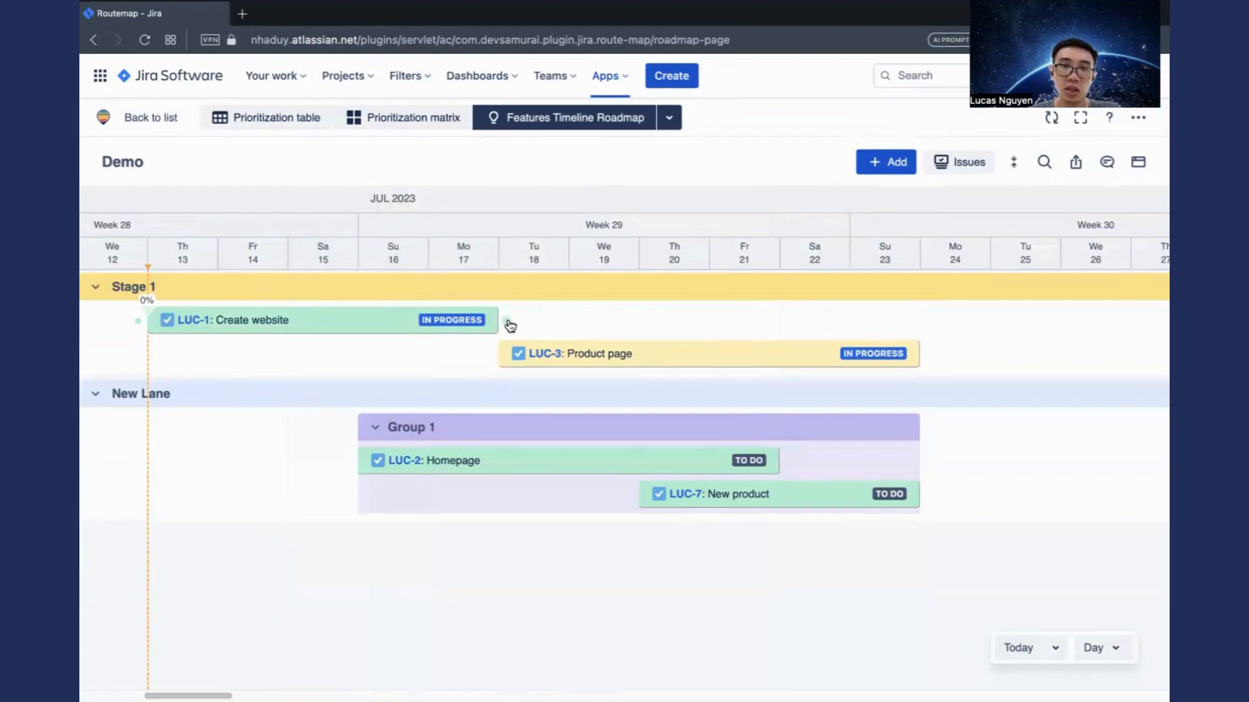
{"action": "left_click_drag", "start_coordinate": [563, 339], "coordinate": [625, 362]}
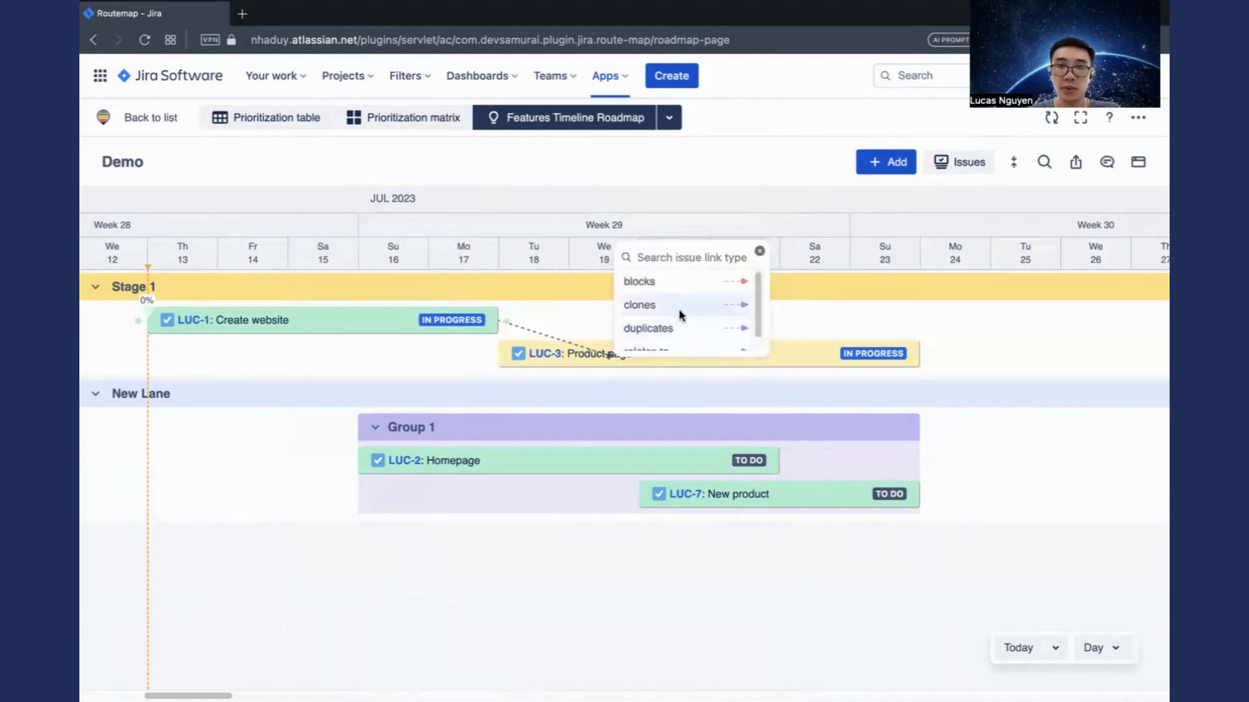
{"action": "scroll", "coordinate": [696, 311], "scroll_direction": "down", "scroll_amount": 1}
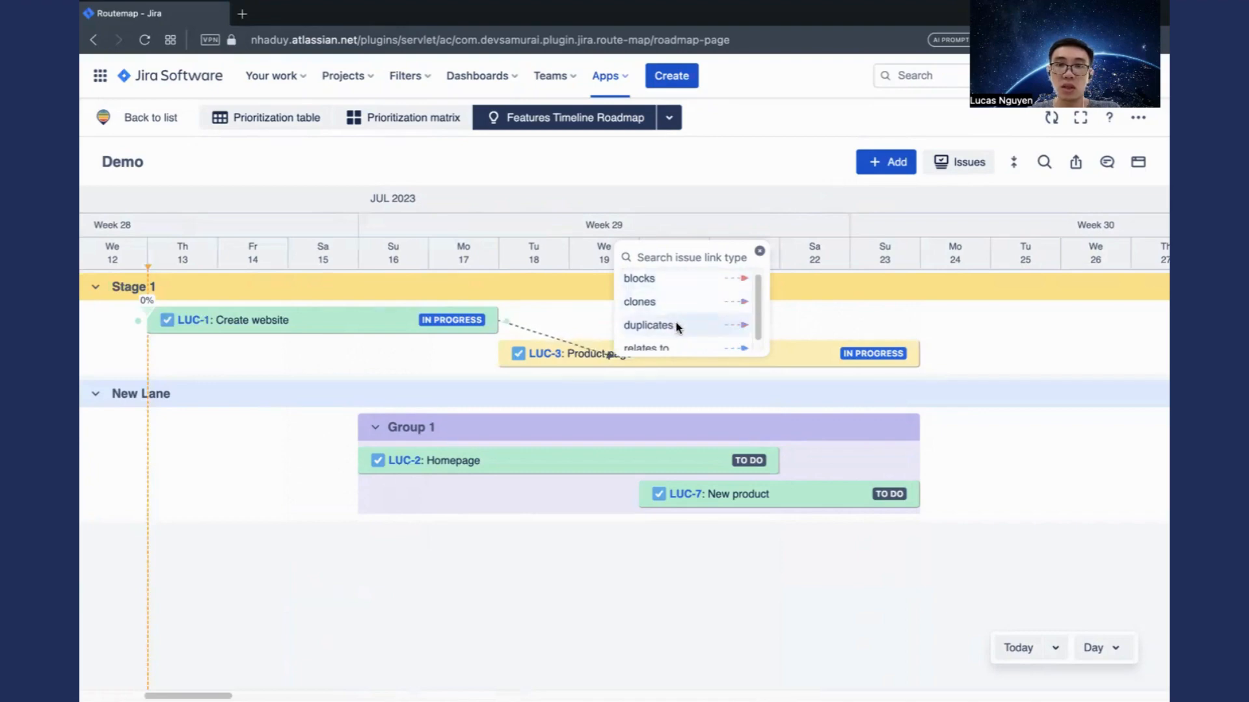
{"action": "scroll", "coordinate": [680, 318], "scroll_direction": "down", "scroll_amount": 1}
{"action": "left_click", "coordinate": [691, 341]}
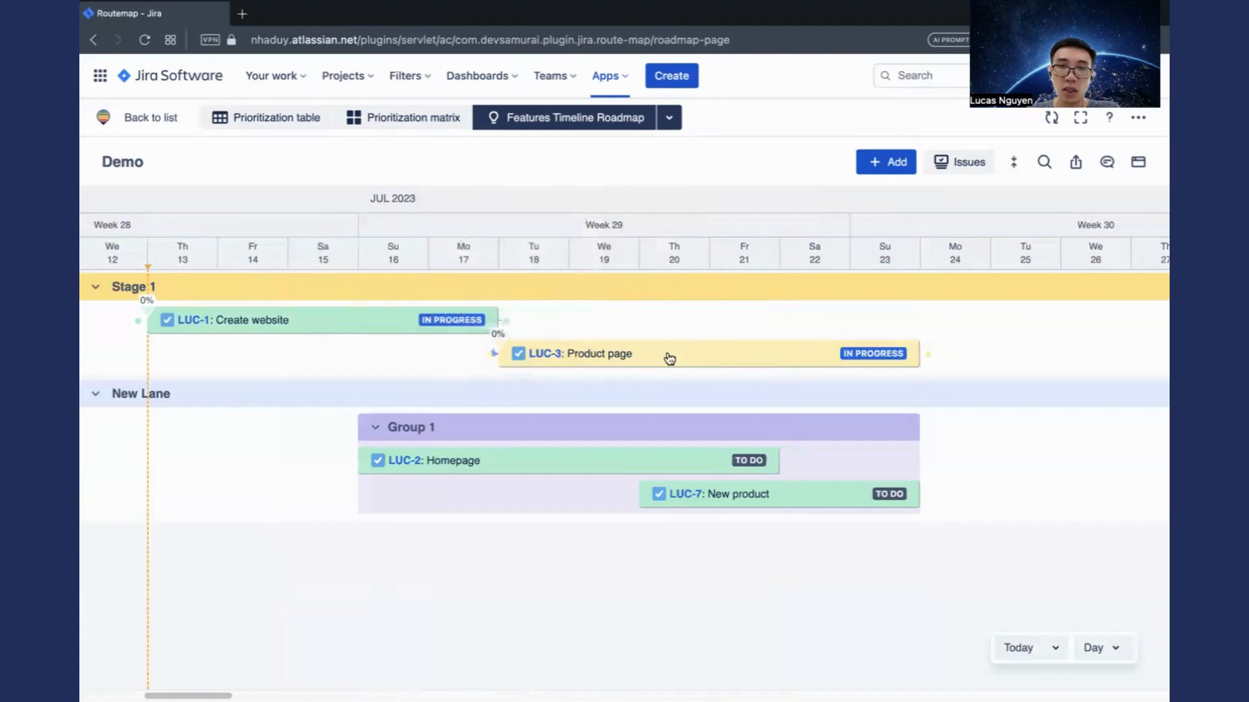
{"action": "left_click_drag", "start_coordinate": [677, 359], "coordinate": [785, 357]}
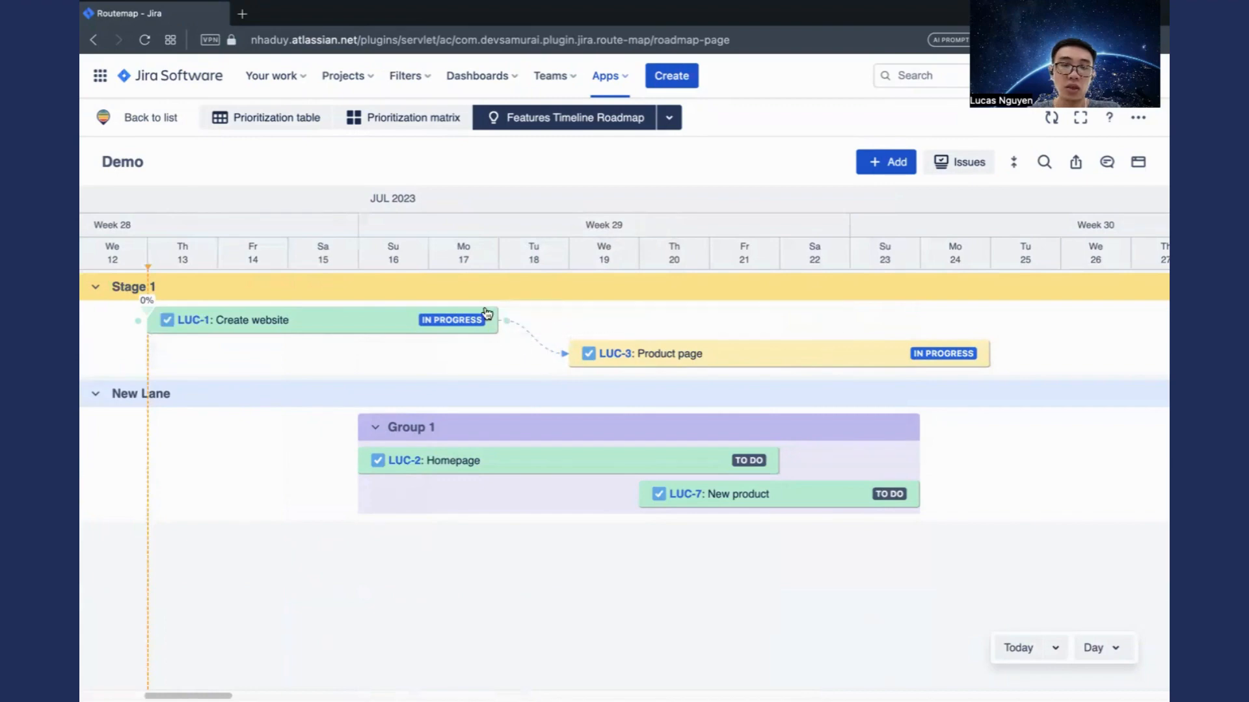
Step: Recolor the link between LUC-1 and LUC-3 orange and give it the stepped, right-angled line style
{"action": "left_click", "coordinate": [541, 350]}
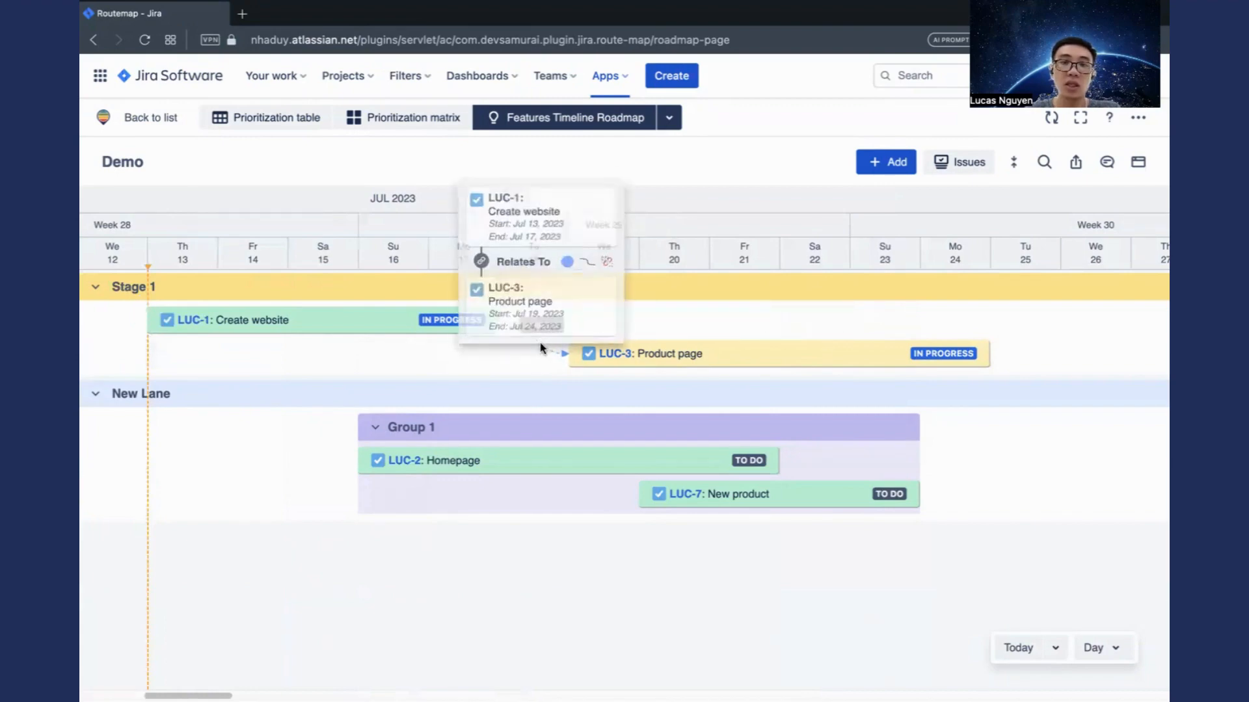
{"action": "left_click", "coordinate": [568, 263]}
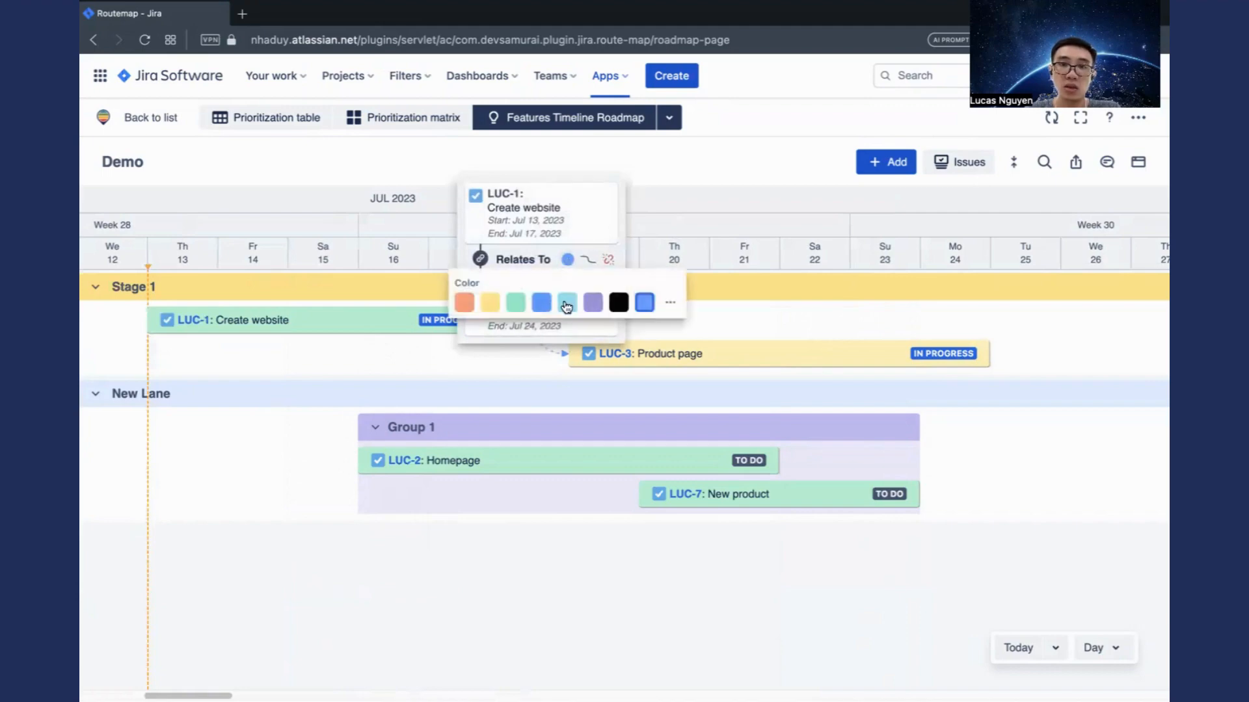
{"action": "left_click", "coordinate": [504, 304]}
{"action": "left_click", "coordinate": [477, 306]}
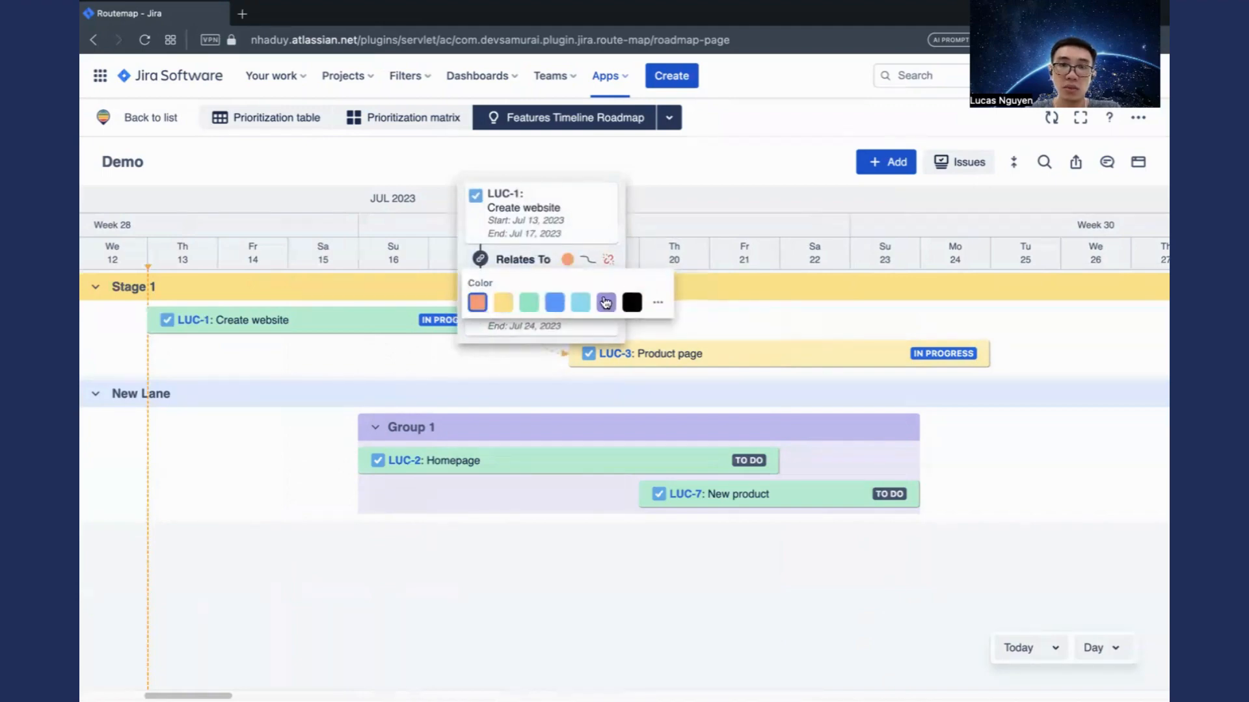
{"action": "left_click", "coordinate": [588, 260]}
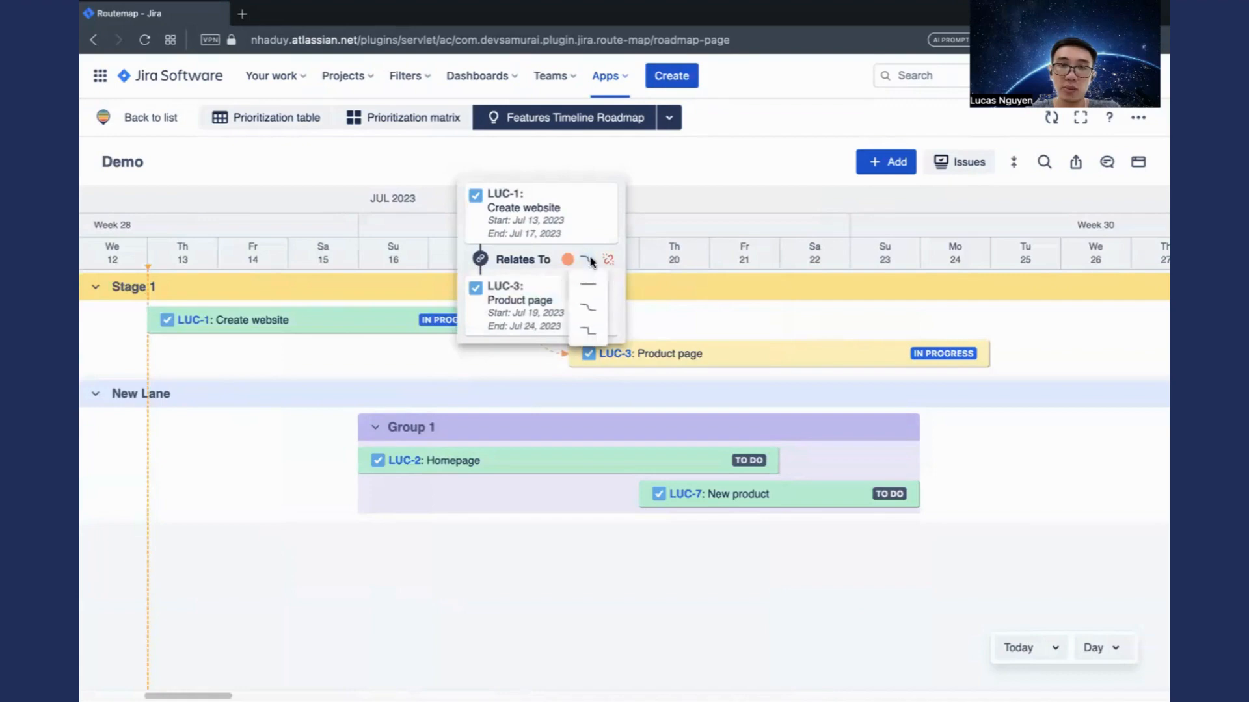
{"action": "left_click", "coordinate": [587, 331]}
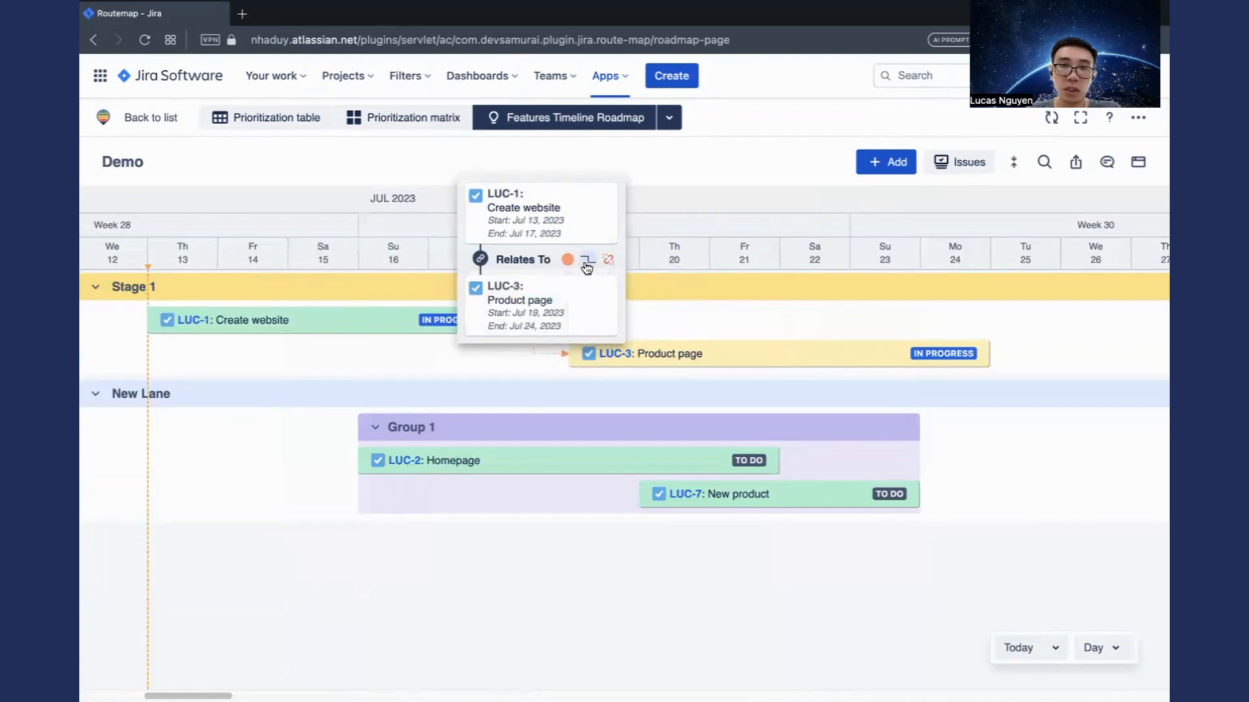
{"action": "left_click", "coordinate": [652, 339]}
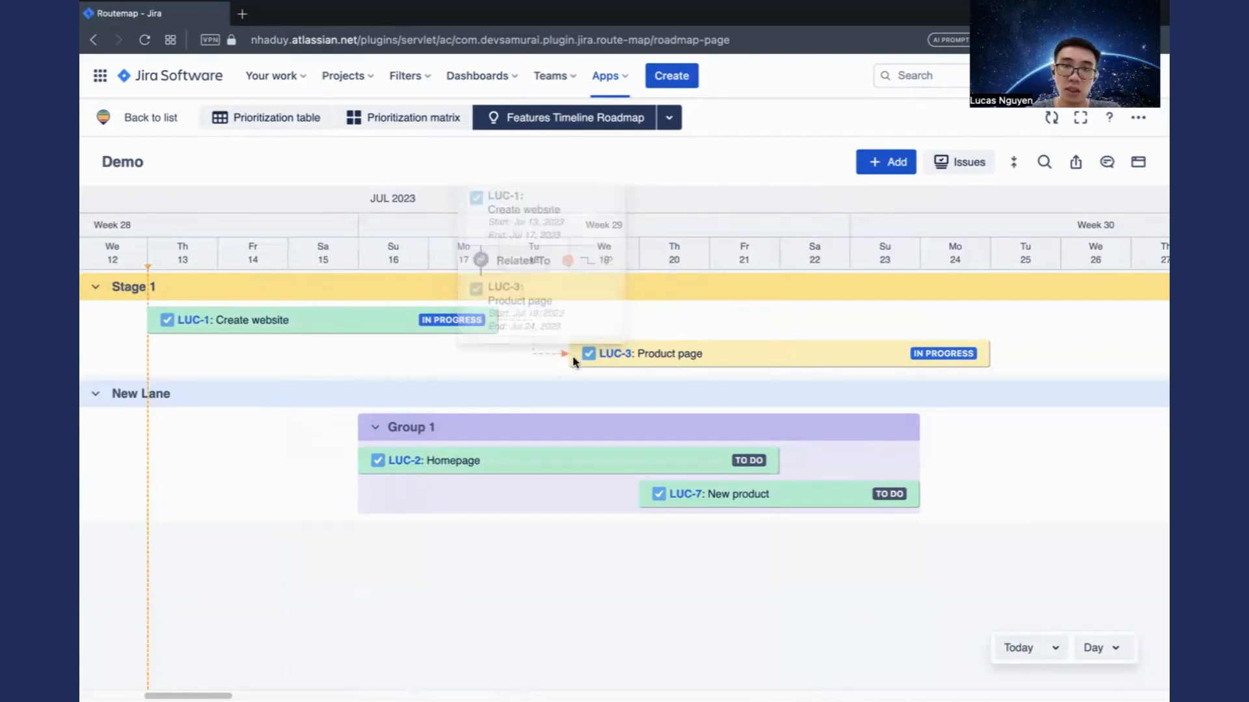
Step: Change the line style of the LUC-1 to LUC-3 link to straight, and return it to curved
{"action": "left_click", "coordinate": [536, 355]}
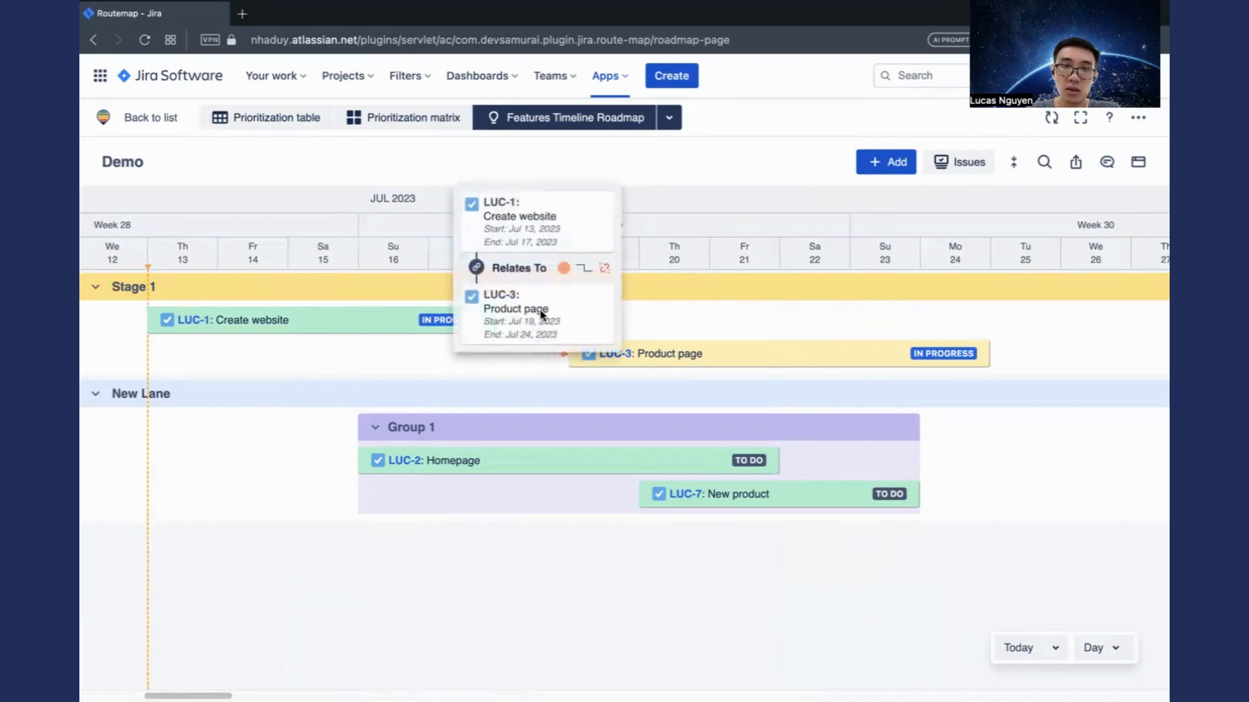
{"action": "left_click", "coordinate": [584, 268]}
{"action": "left_click", "coordinate": [585, 299]}
{"action": "left_click", "coordinate": [538, 343]}
{"action": "left_click", "coordinate": [584, 260]}
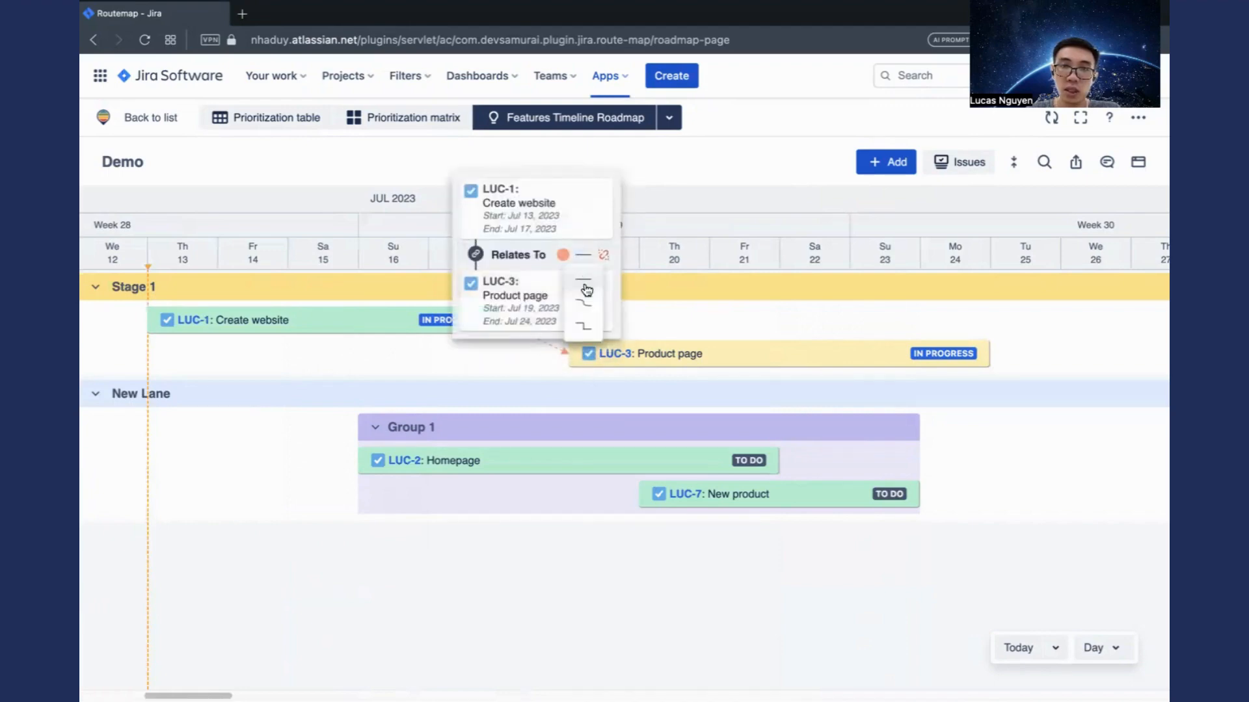
{"action": "left_click", "coordinate": [585, 306]}
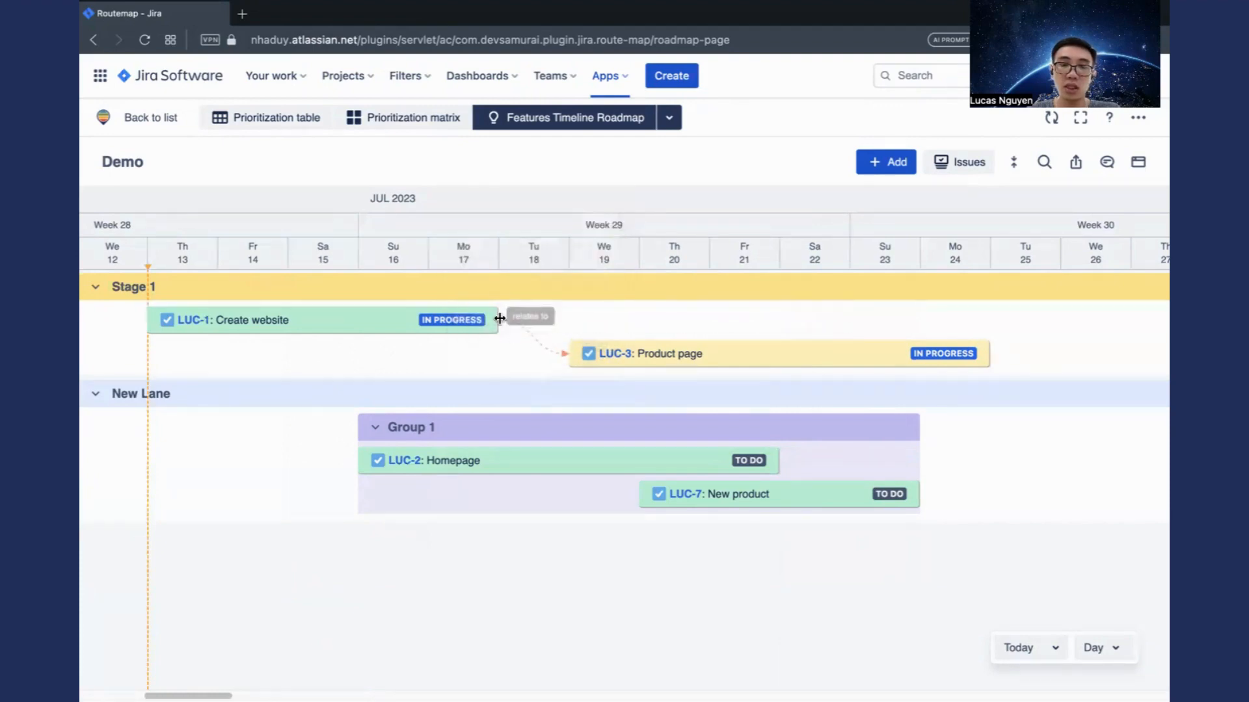
Step: Delete the issue link between LUC-1 and LUC-3, and set LUC-1's progress to just under half of its bar
{"action": "left_click", "coordinate": [538, 346]}
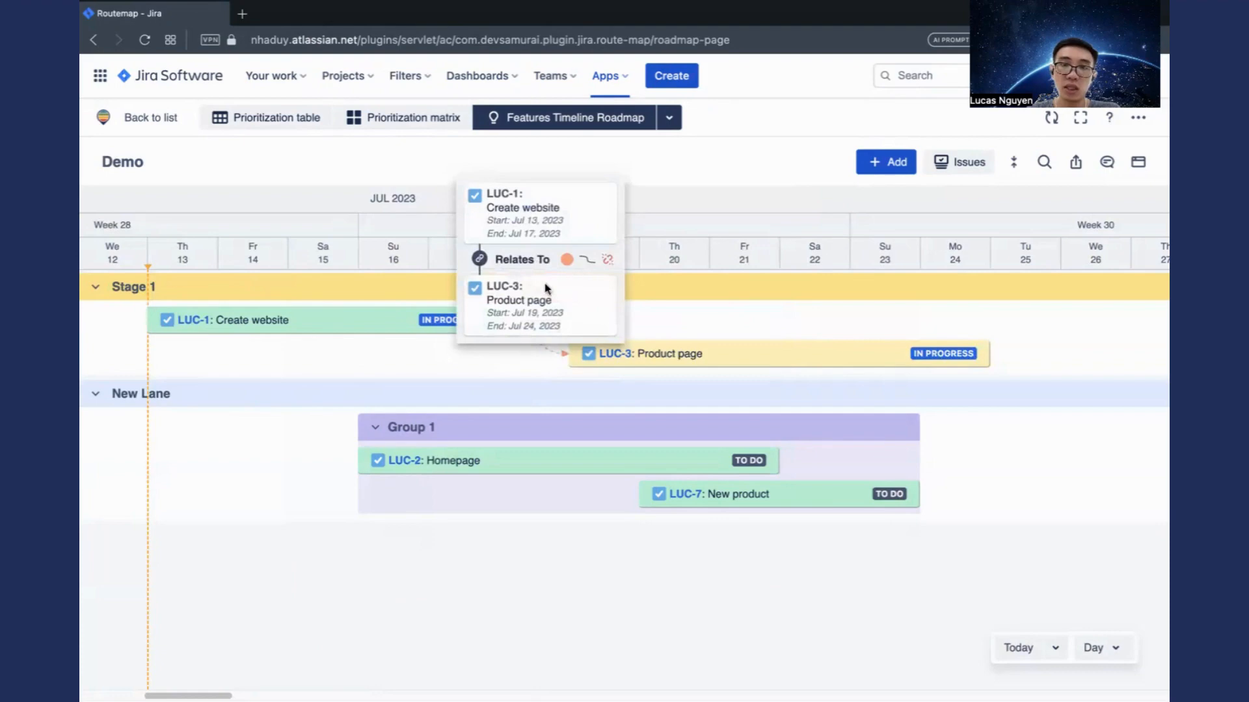
{"action": "left_click", "coordinate": [609, 261]}
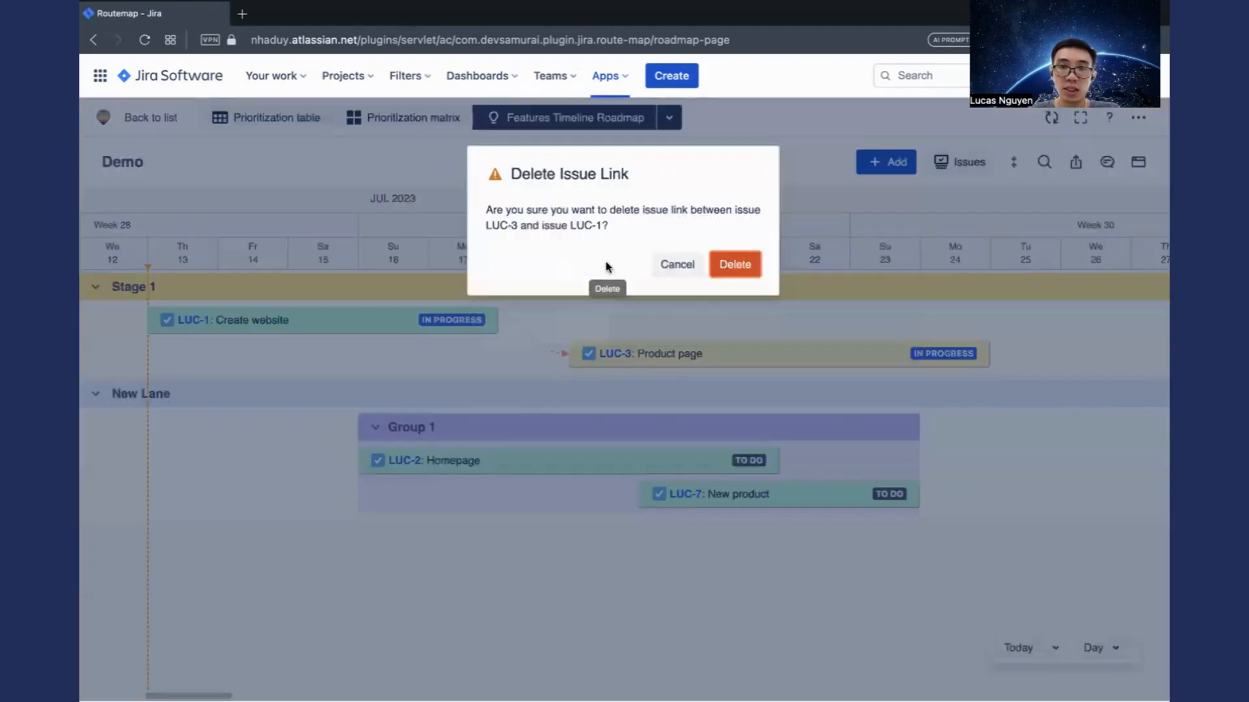
{"action": "left_click", "coordinate": [729, 265]}
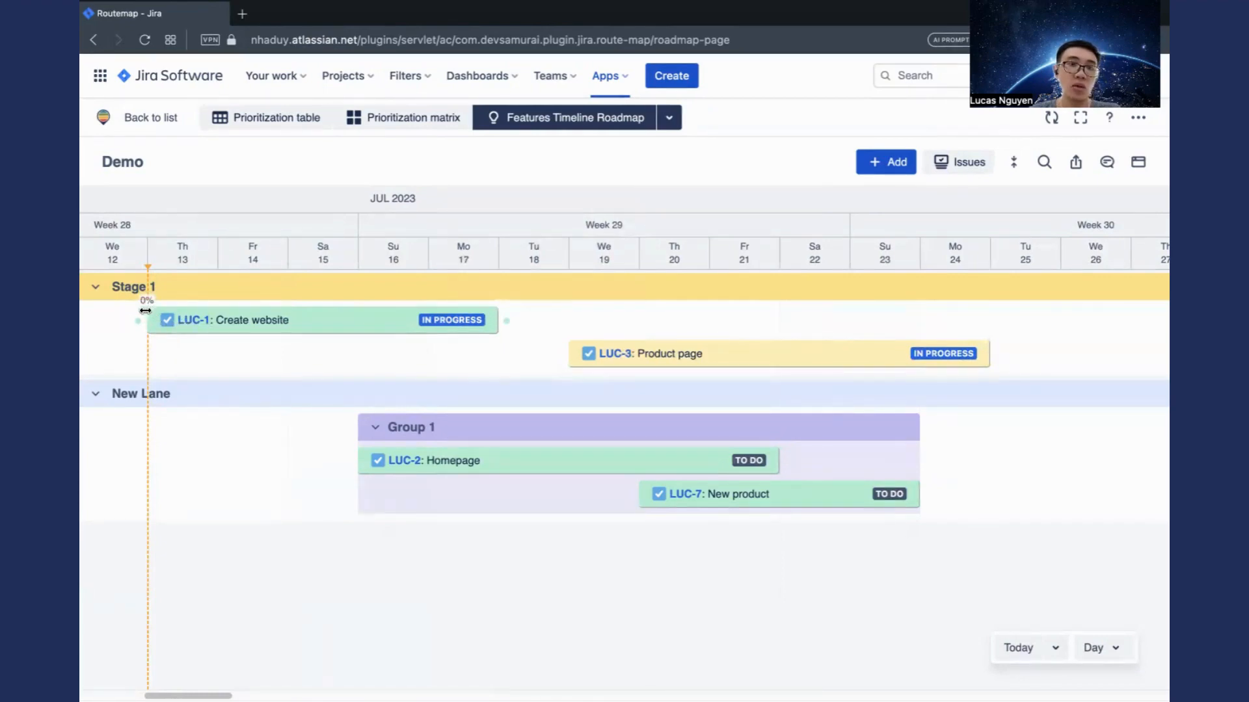
{"action": "left_click_drag", "start_coordinate": [145, 311], "coordinate": [303, 318]}
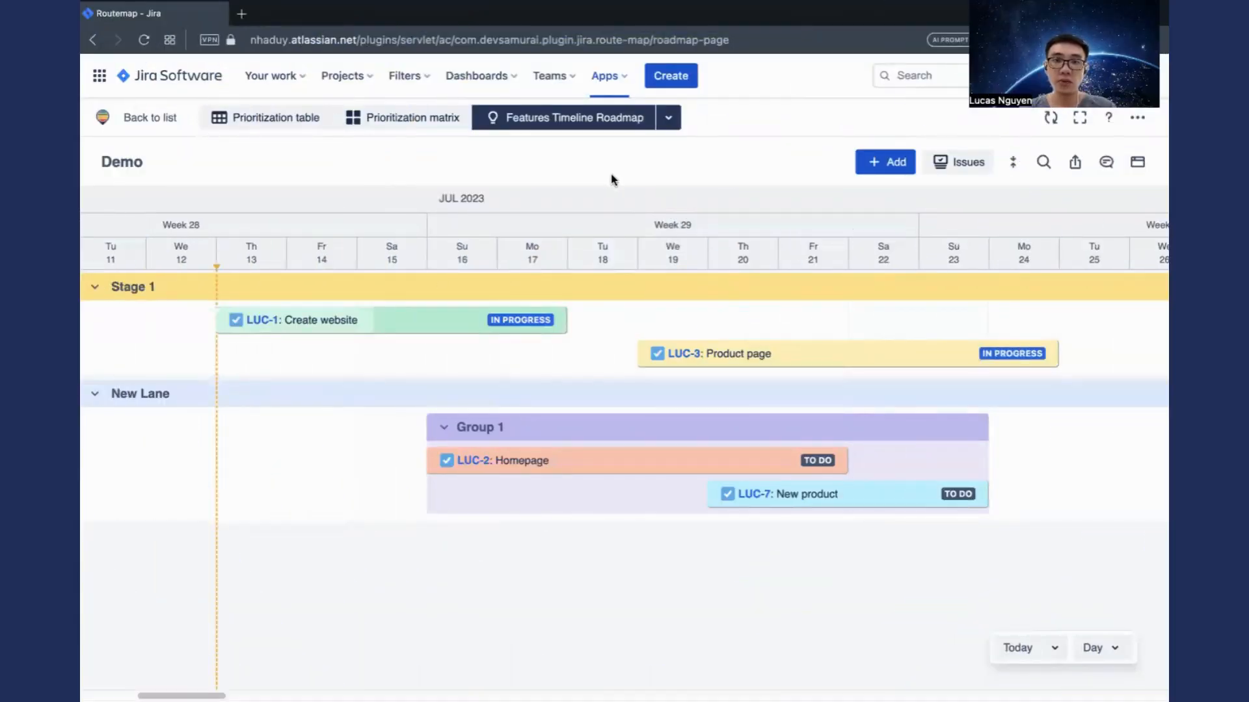
Step: Switch the Demo roadmap from features to the Releases Timeline Roadmap
{"action": "left_click", "coordinate": [667, 121]}
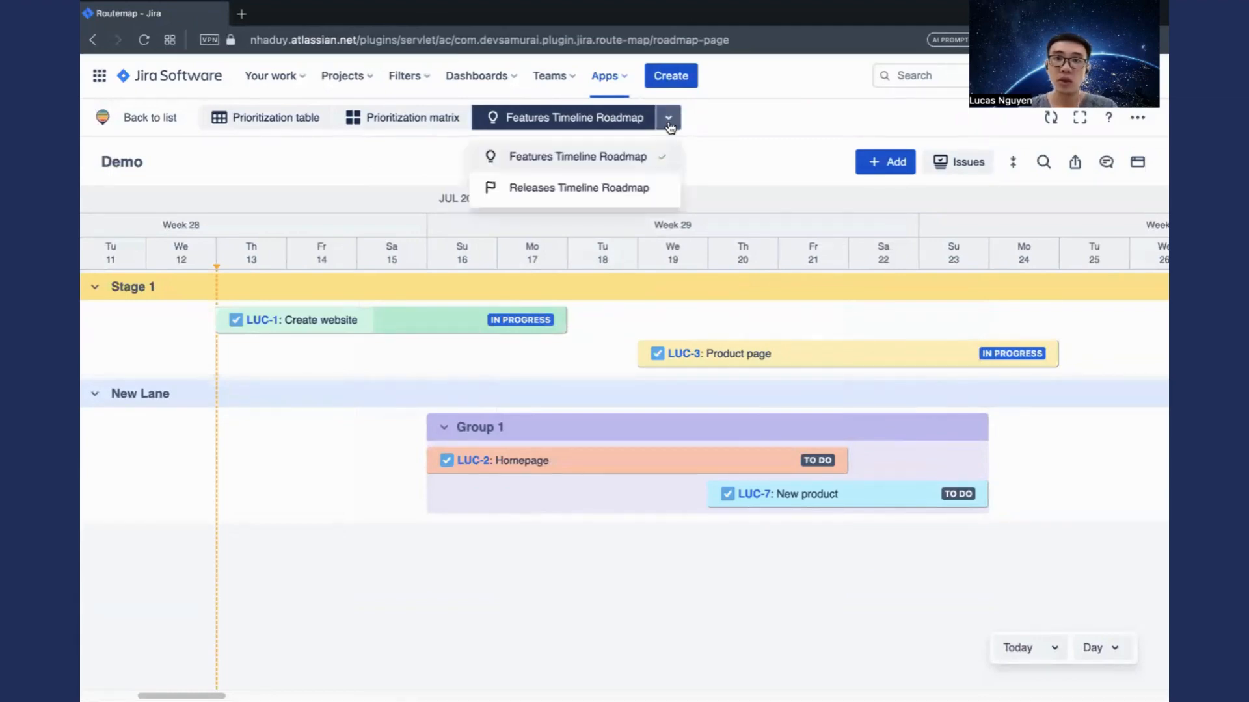
{"action": "left_click", "coordinate": [583, 189]}
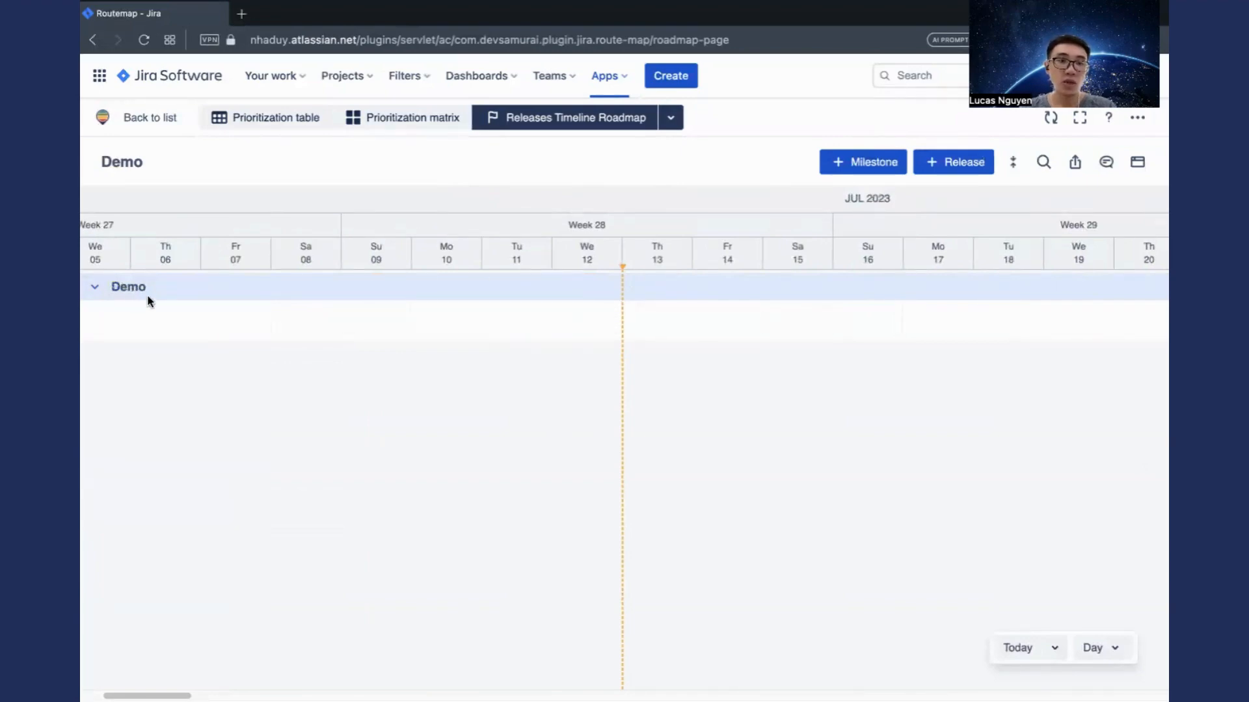
{"action": "left_click", "coordinate": [597, 325]}
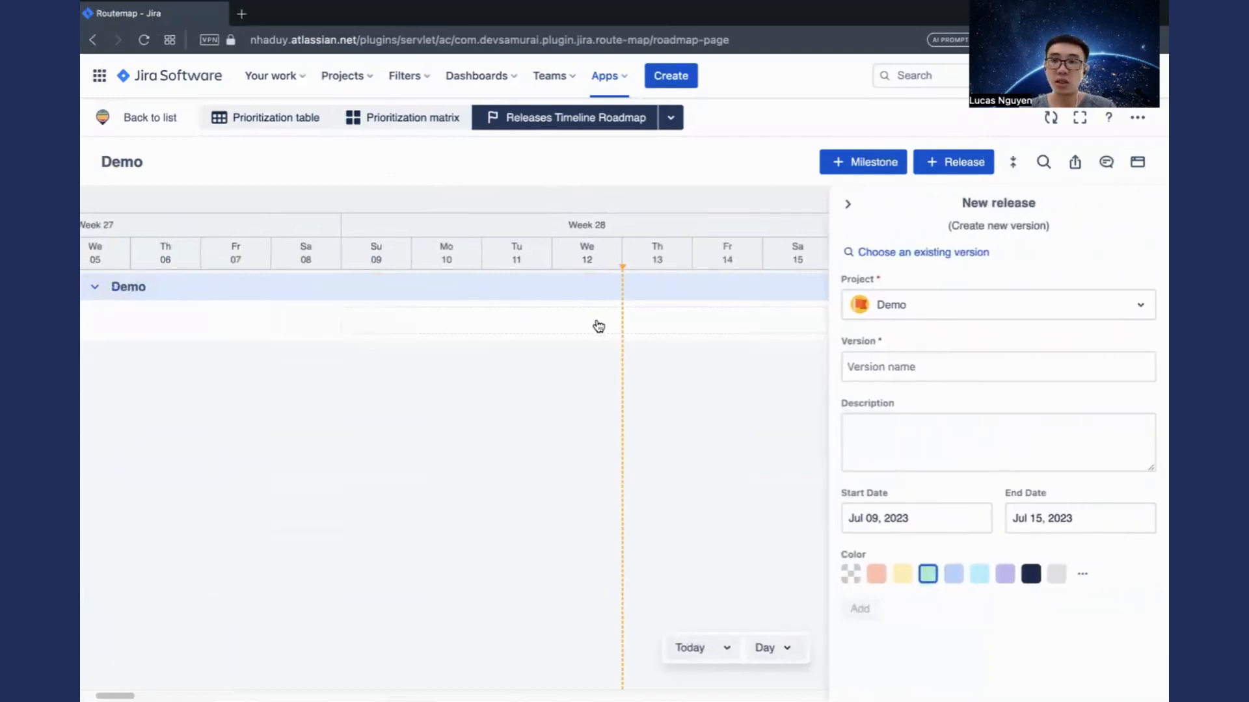
{"action": "left_click", "coordinate": [848, 204]}
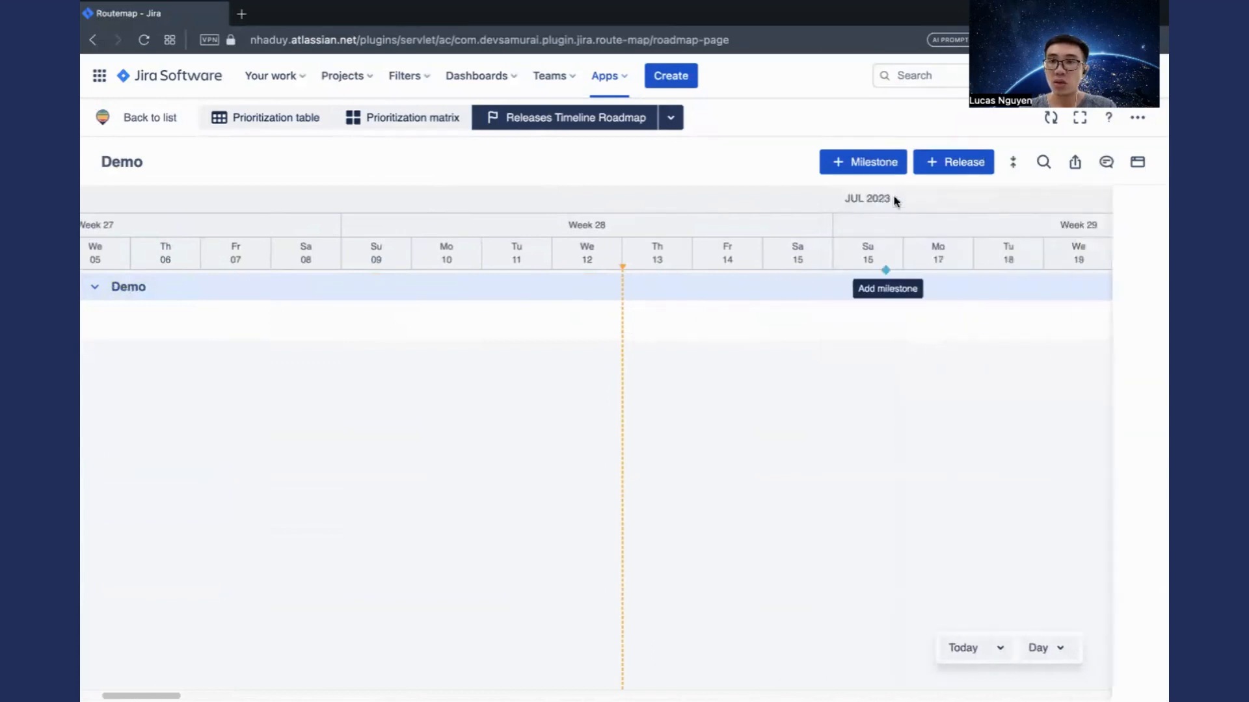
Step: Start a new release for the Demo project and name its version "Version 1"
{"action": "left_click", "coordinate": [937, 174]}
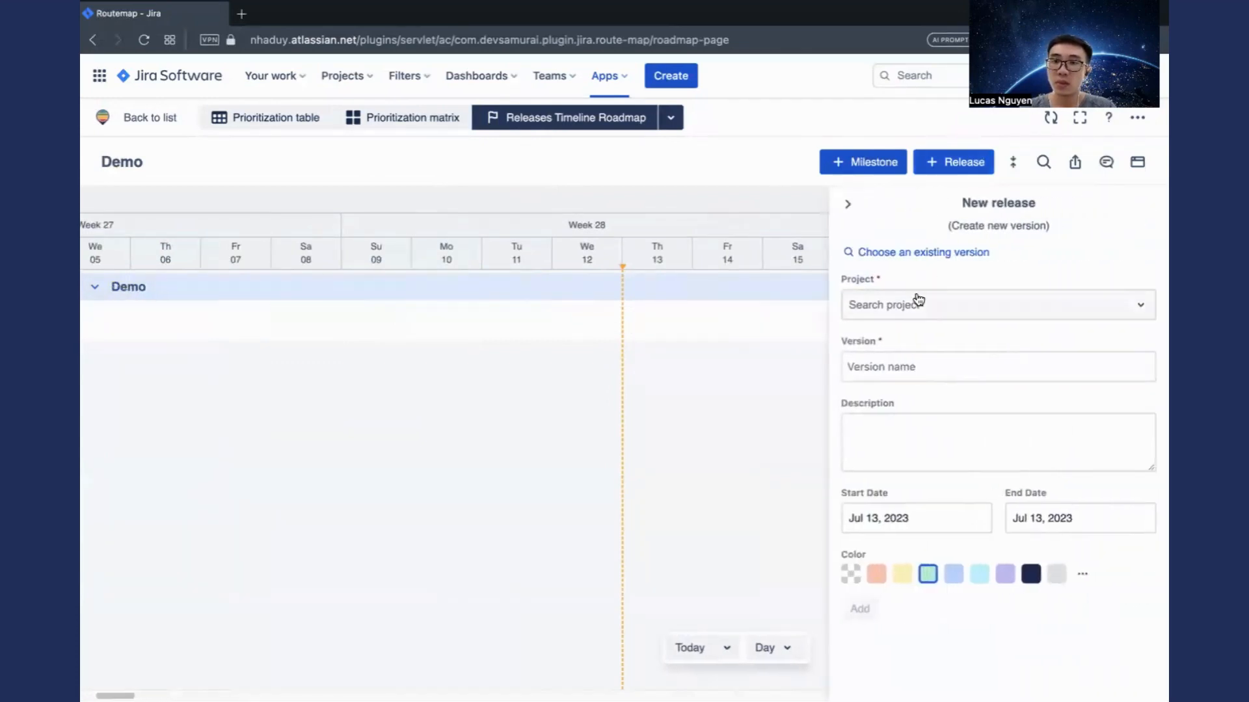
{"action": "left_click", "coordinate": [917, 306]}
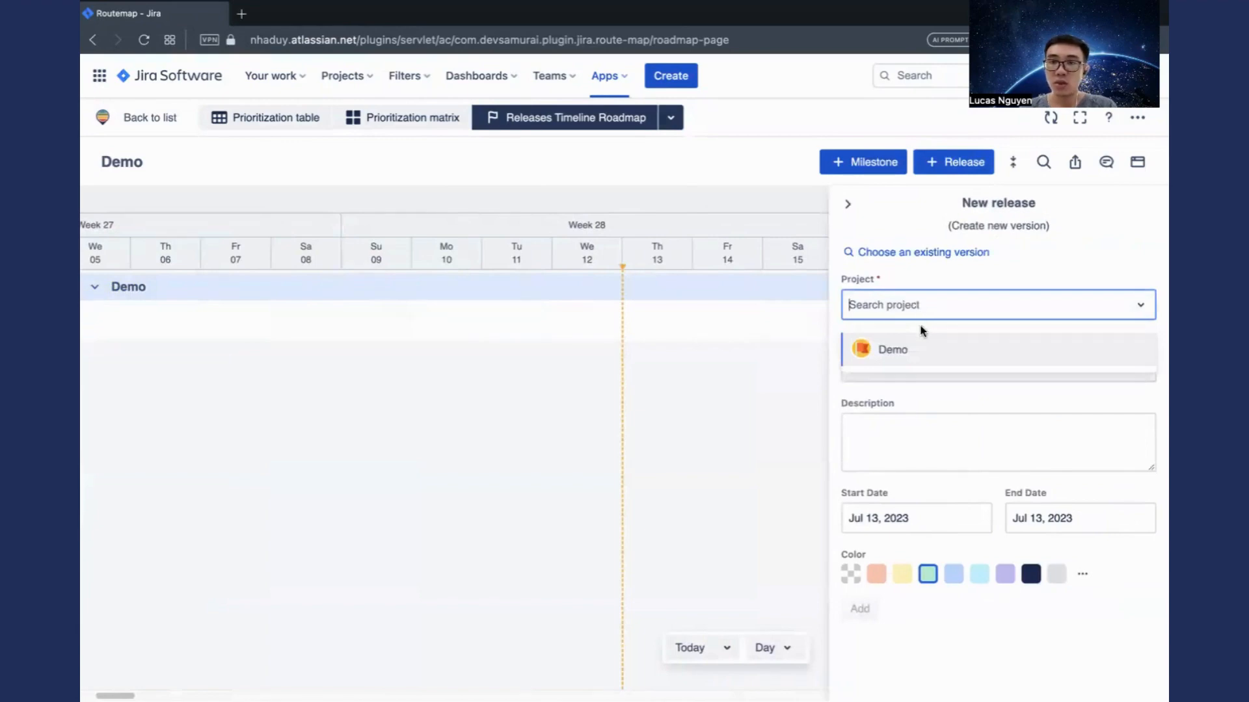
{"action": "left_click", "coordinate": [918, 352]}
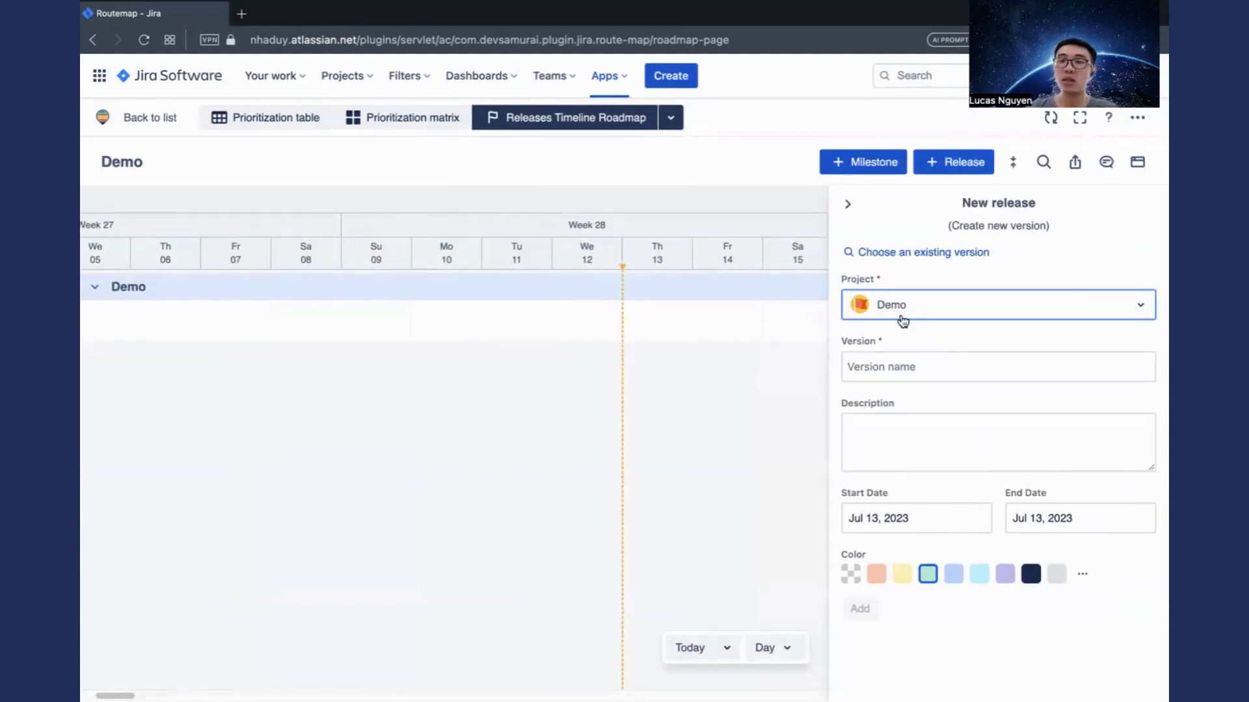
{"action": "left_click", "coordinate": [902, 362]}
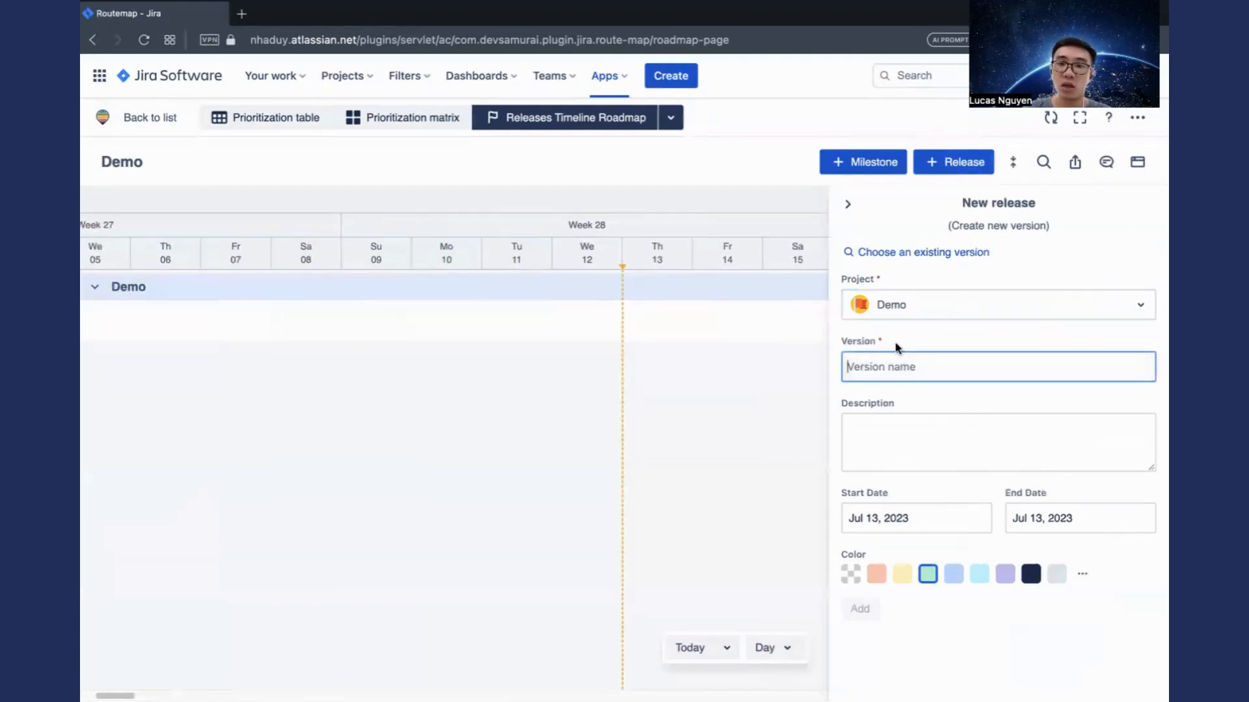
{"action": "type", "text": "V"}
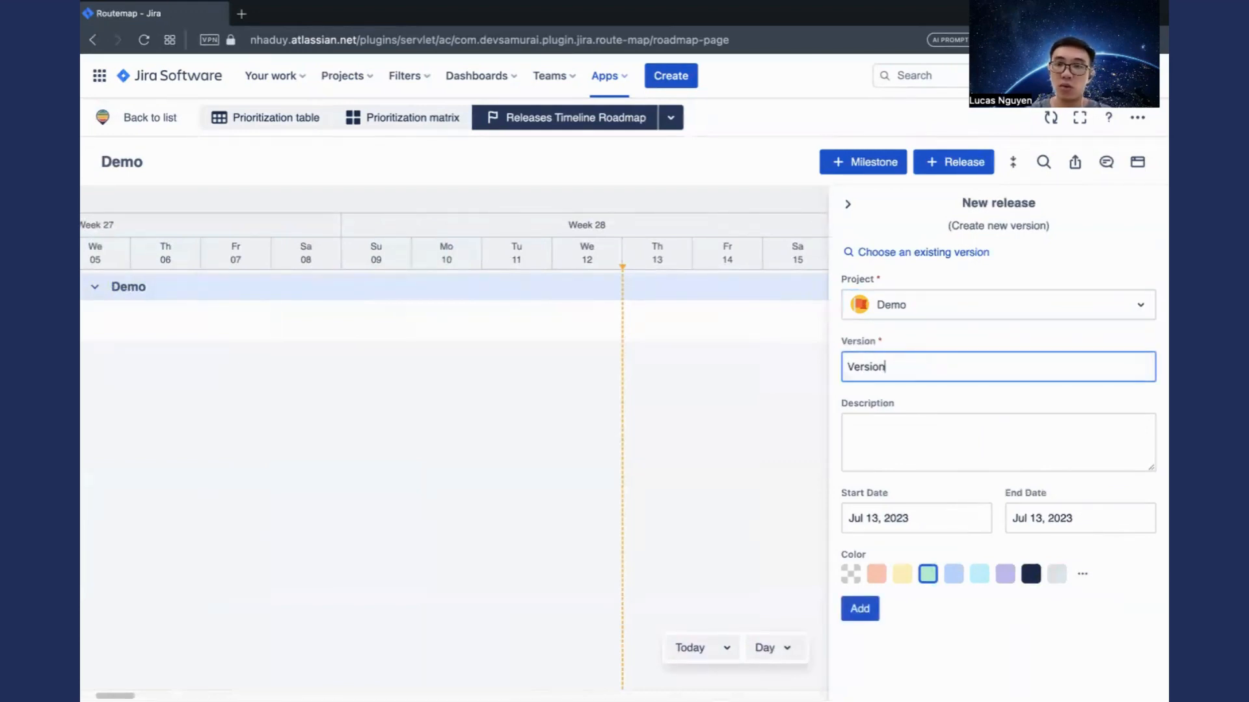
{"action": "type", "text": "ersion 1"}
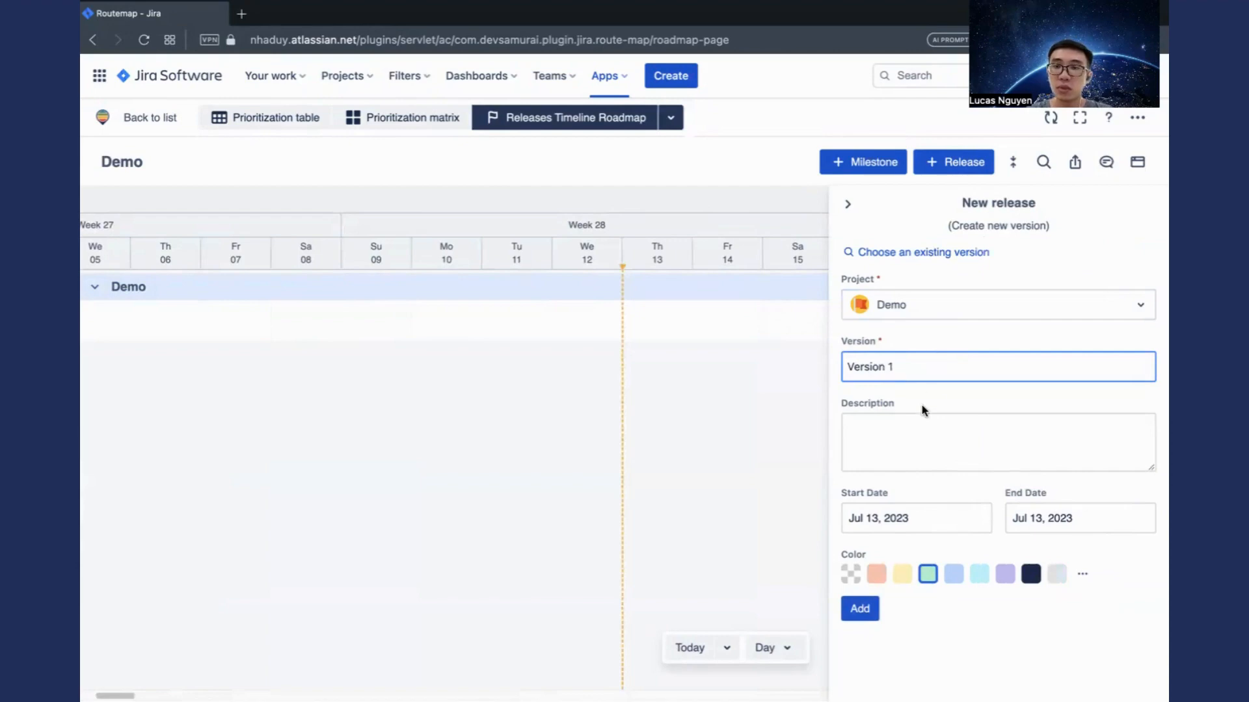
Step: Set the new release's end date to Jul 26, 2023, color it salmon, and add it to the timeline
{"action": "left_click", "coordinate": [929, 494]}
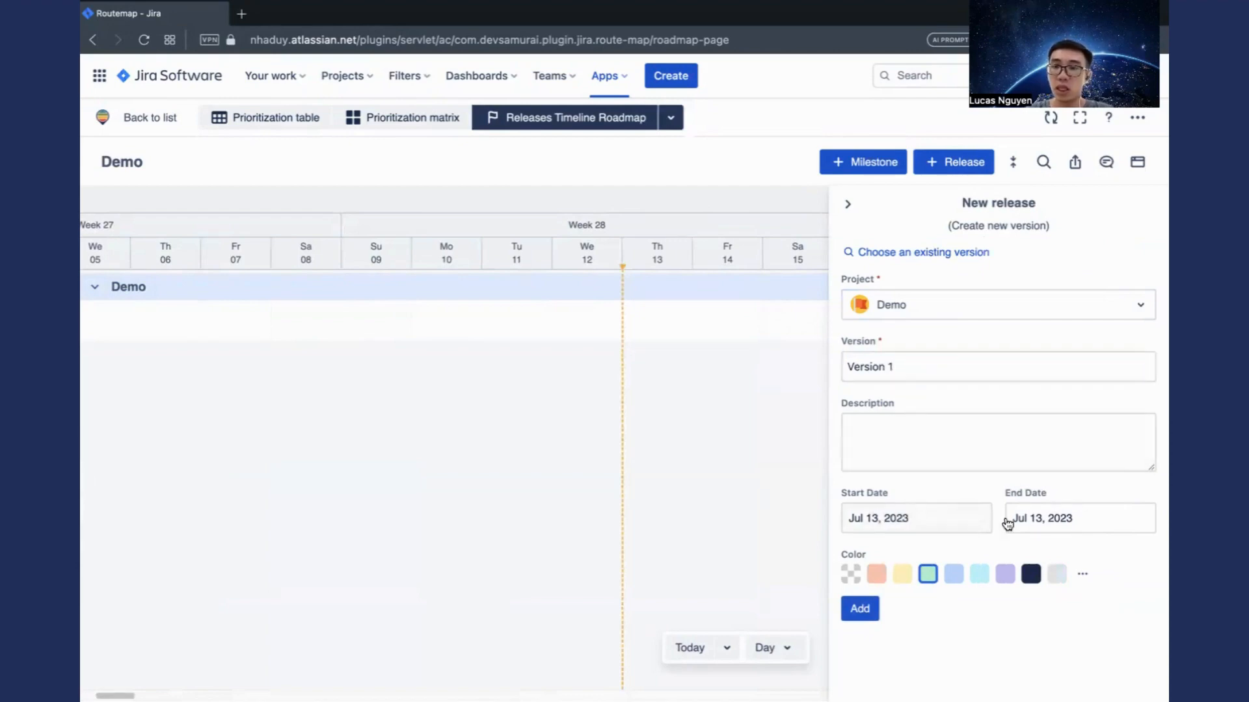
{"action": "left_click", "coordinate": [1032, 523]}
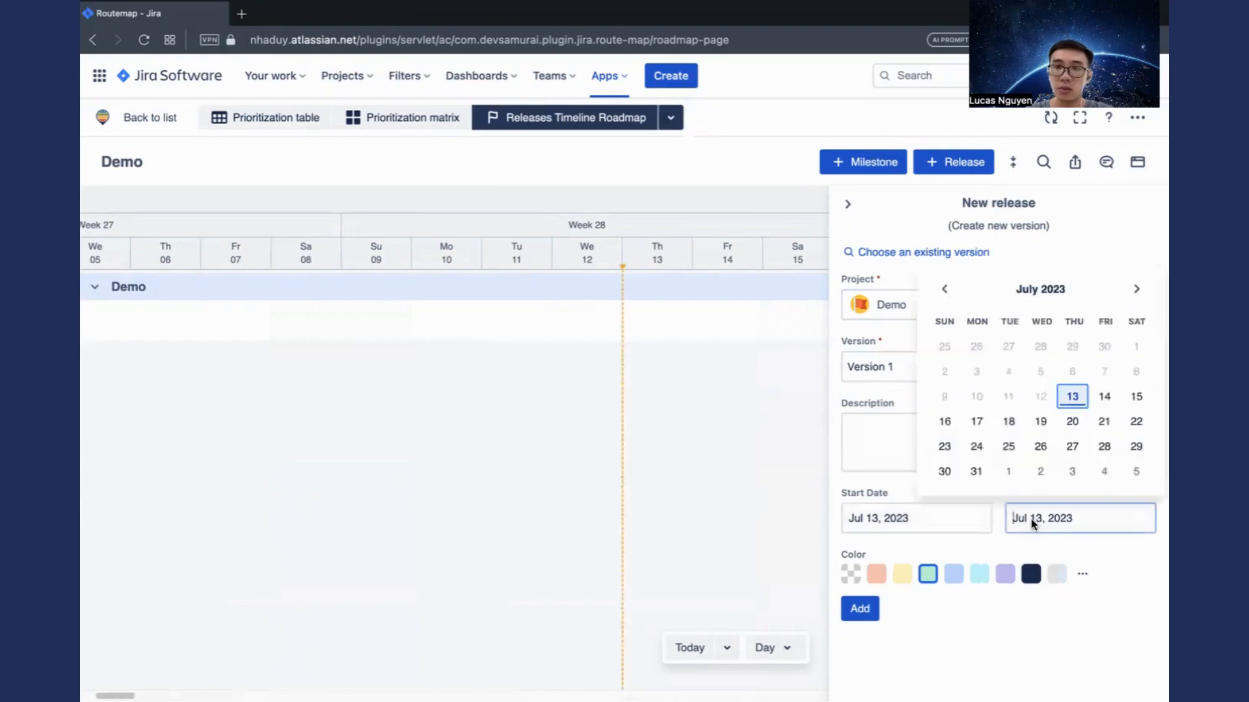
{"action": "left_click", "coordinate": [1040, 446]}
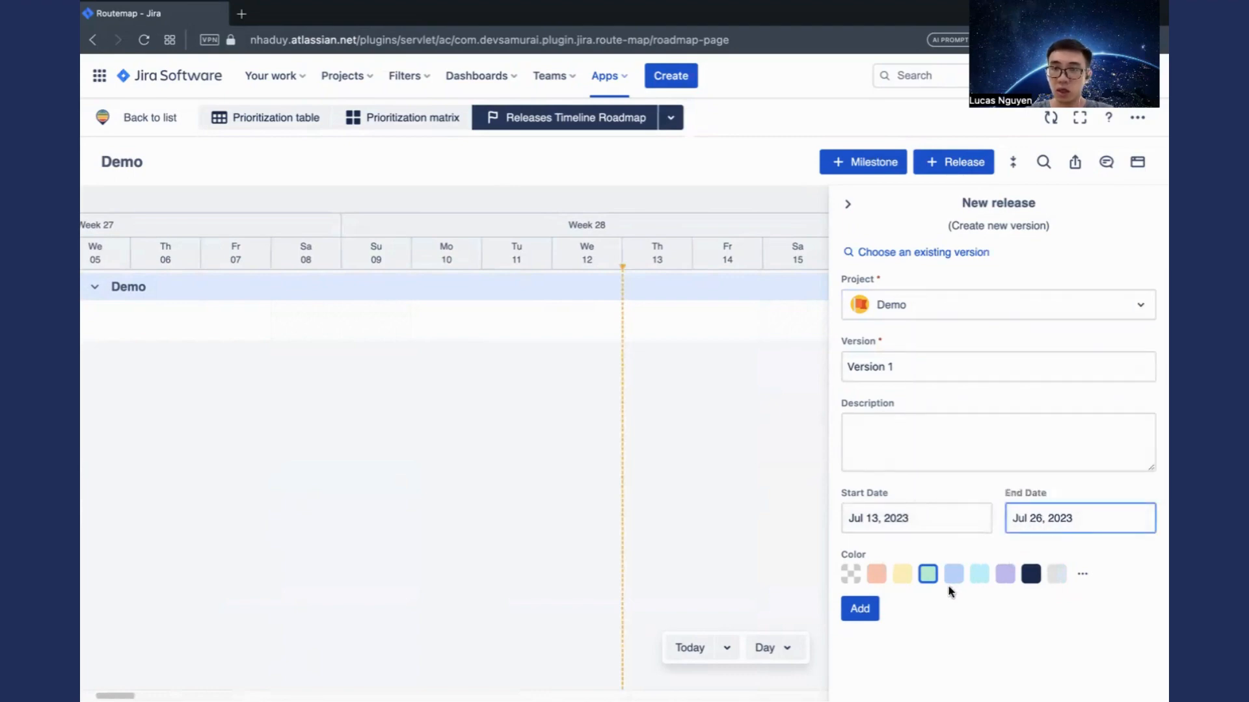
{"action": "left_click", "coordinate": [876, 573]}
{"action": "left_click", "coordinate": [869, 614]}
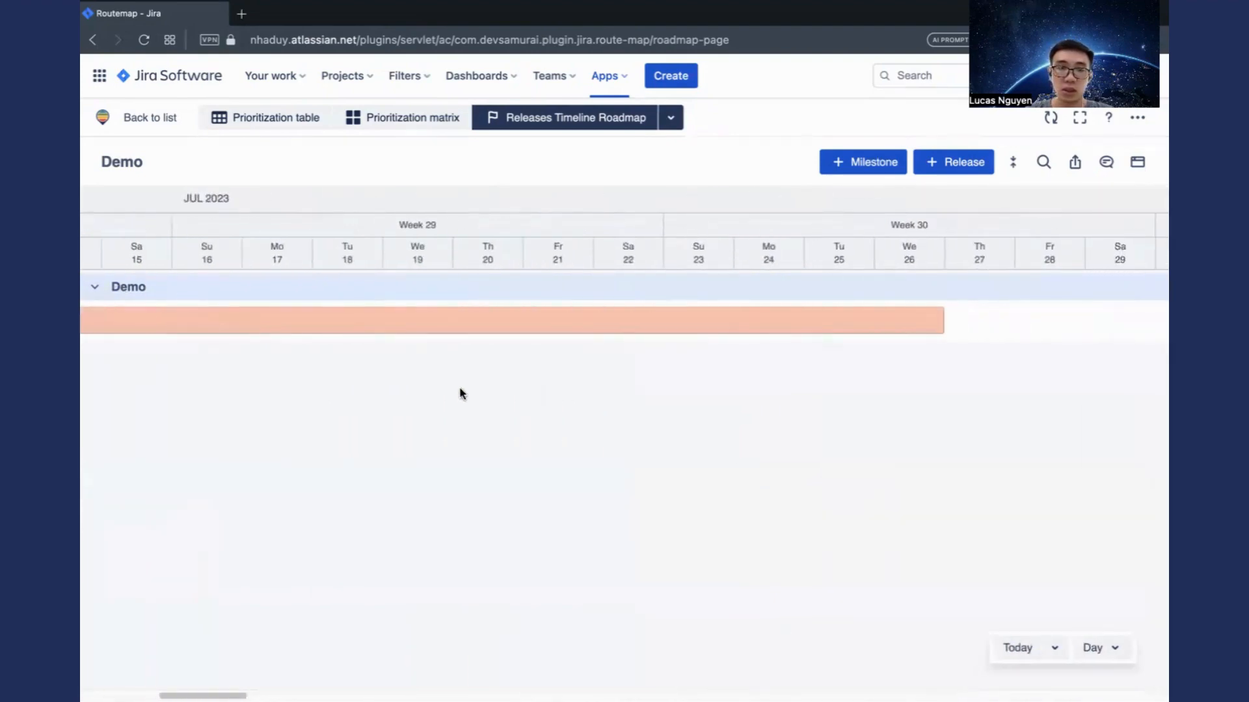
Step: Open the details of the Version 1 release and try its editable name field
{"action": "scroll", "coordinate": [460, 394], "scroll_direction": "left", "scroll_amount": 2}
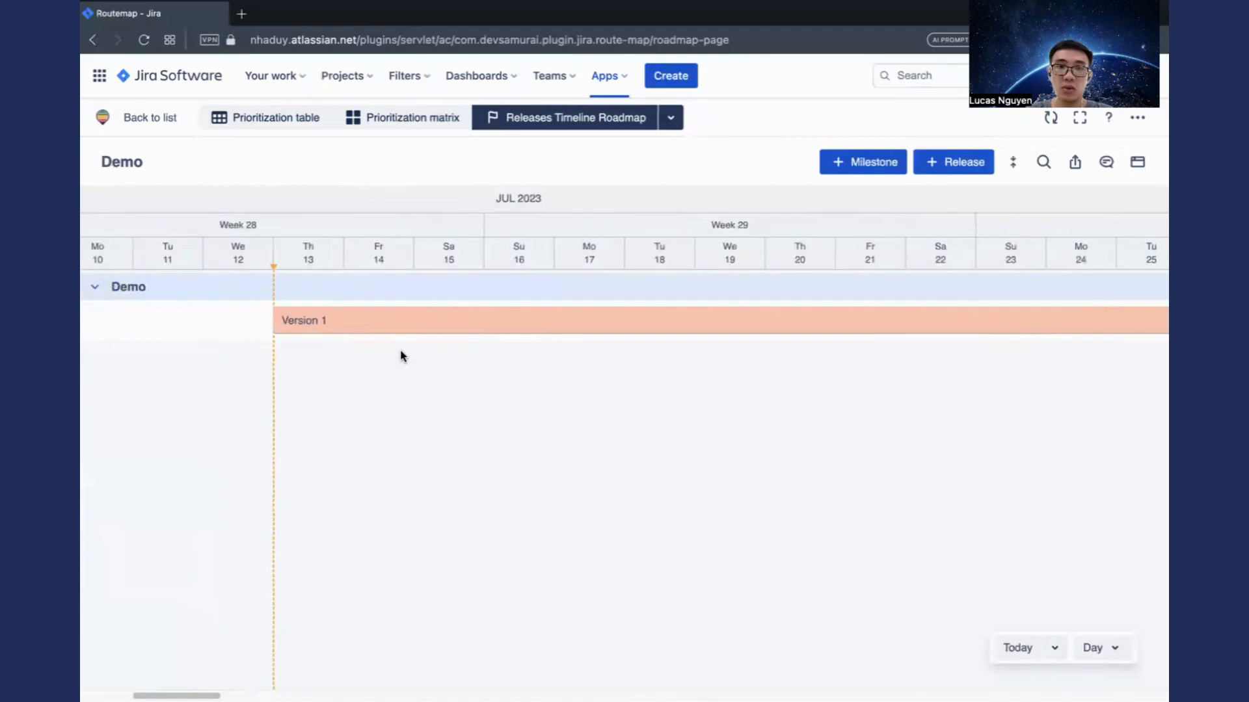
{"action": "left_click", "coordinate": [363, 323]}
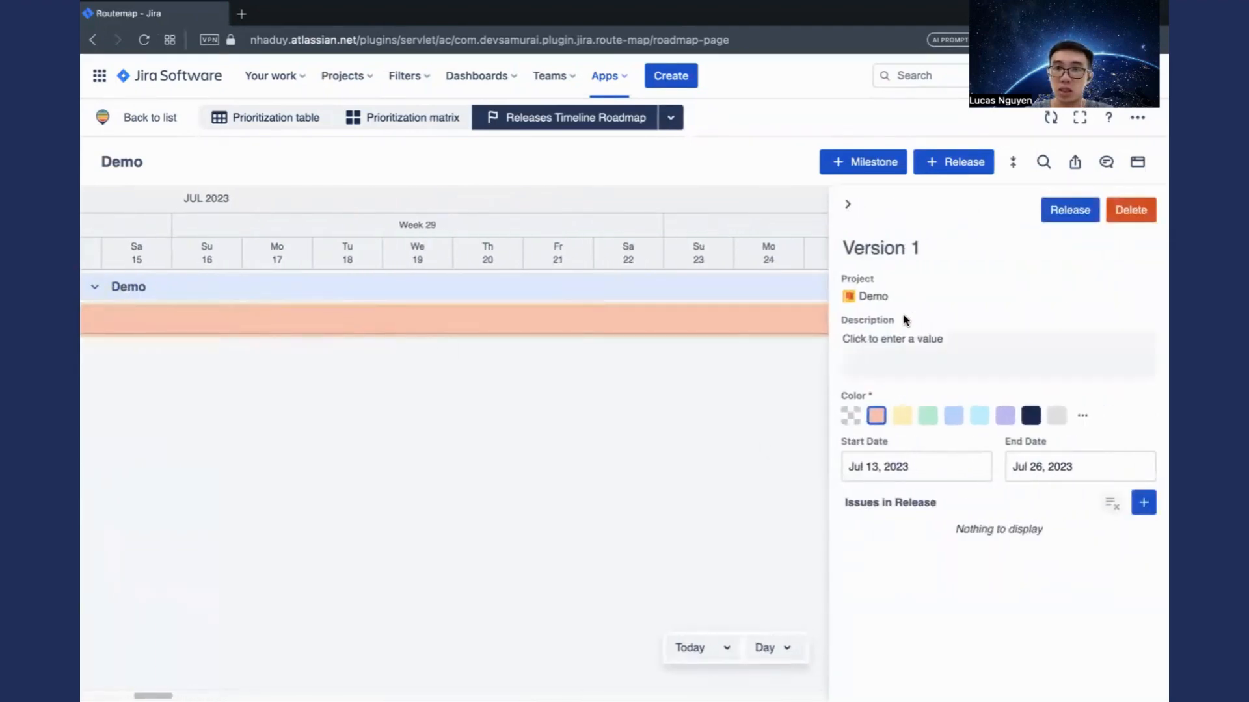
{"action": "left_click", "coordinate": [889, 250]}
{"action": "left_click", "coordinate": [942, 295]}
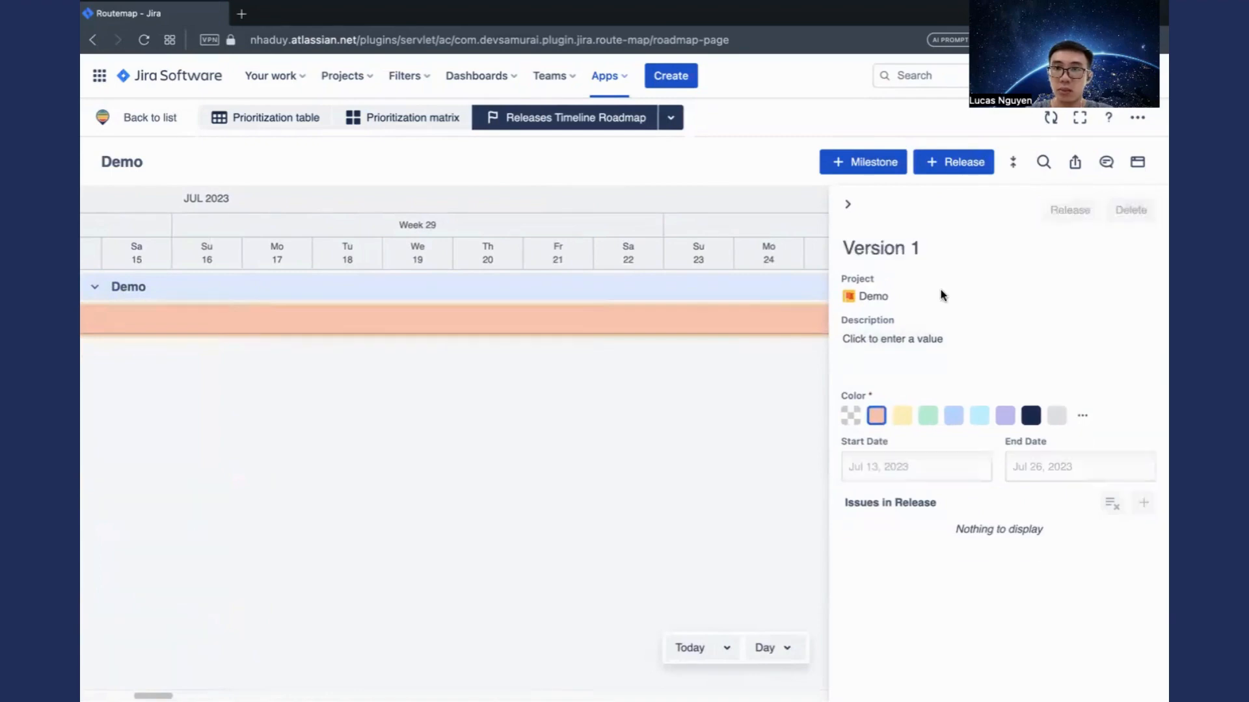
Step: Recolor the Version 1 release pale yellow and set its end date to Jul 20, 2023
{"action": "left_click", "coordinate": [892, 345]}
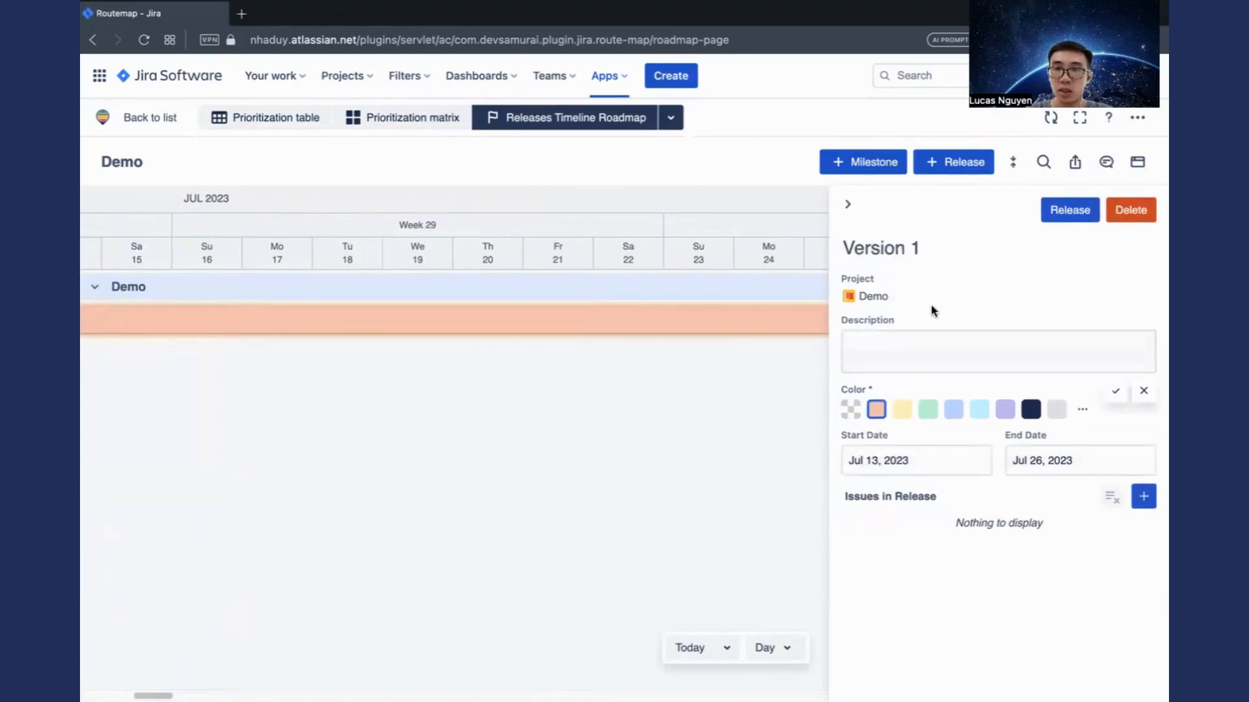
{"action": "left_click", "coordinate": [902, 421]}
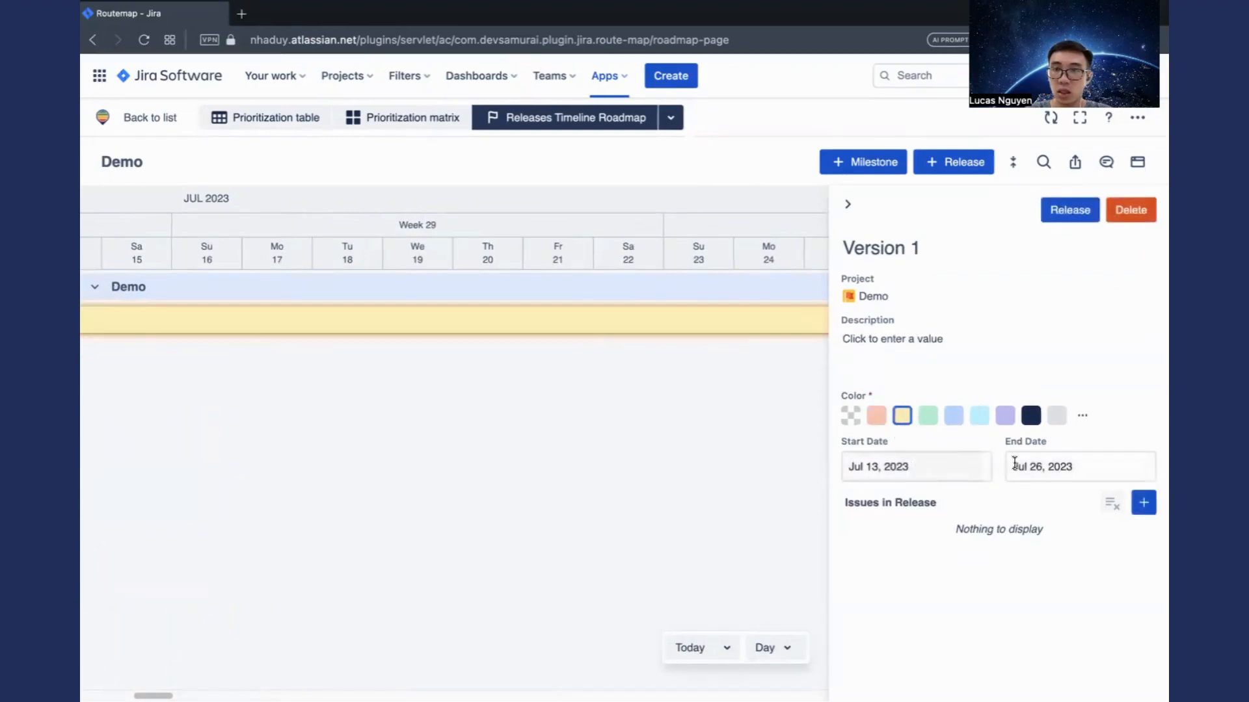
{"action": "left_click", "coordinate": [1035, 473]}
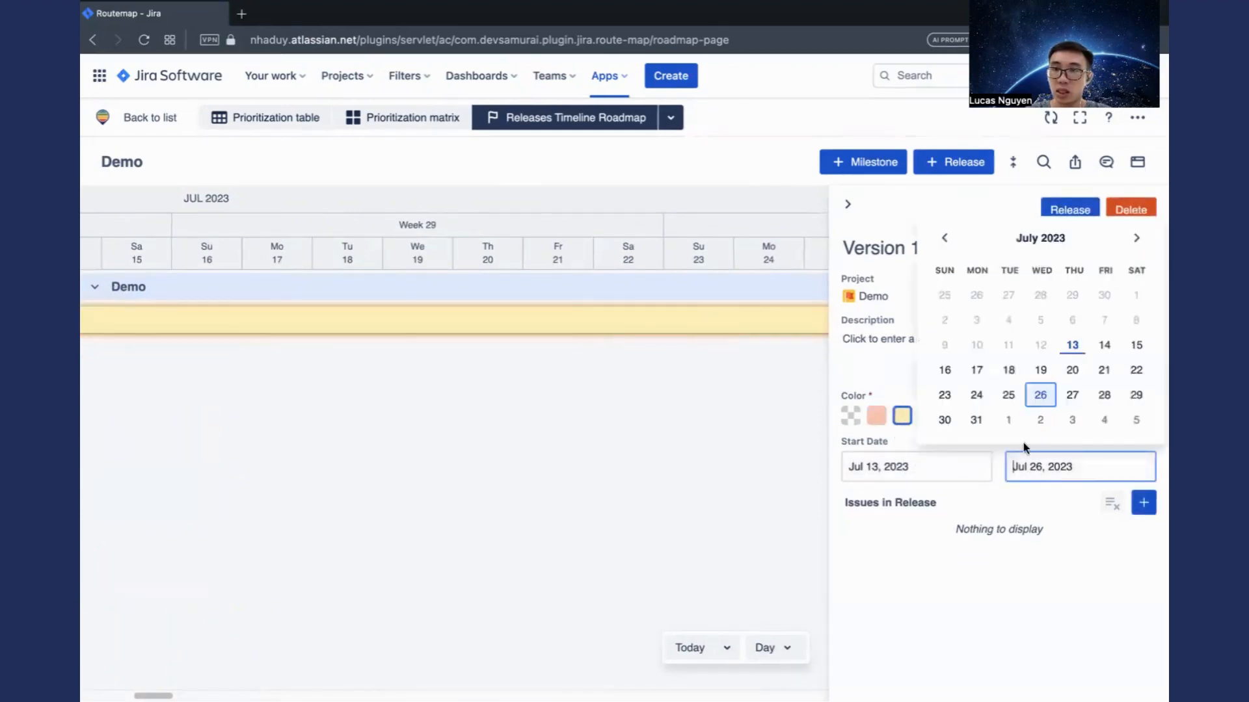
{"action": "left_click", "coordinate": [1072, 370]}
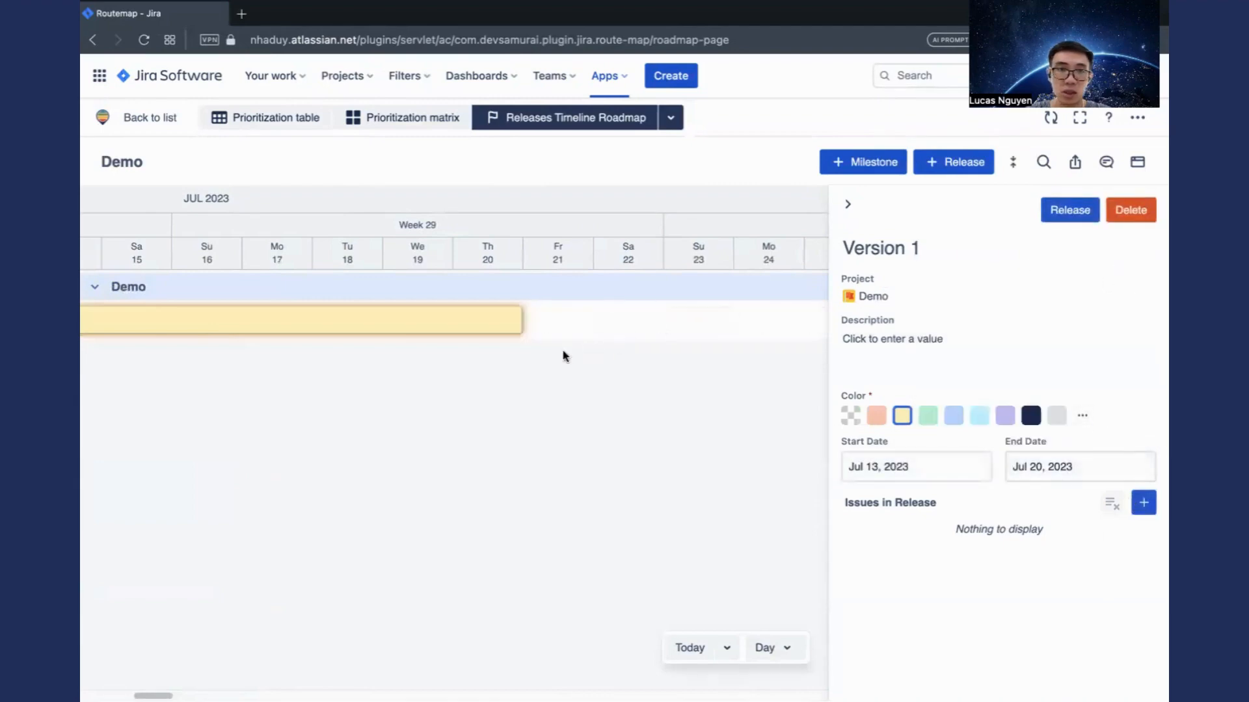
{"action": "left_click", "coordinate": [847, 204]}
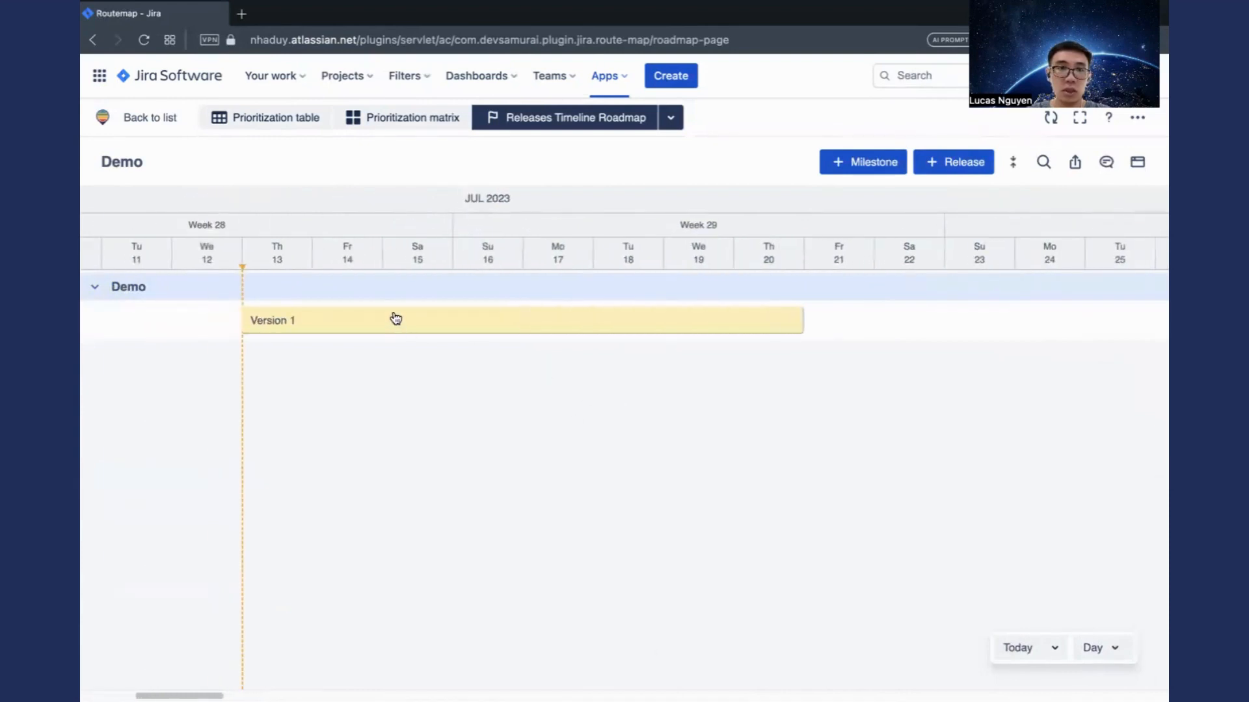
Step: Start a new issue from the Version 1 release's details and look through the available issue types
{"action": "left_click", "coordinate": [354, 323]}
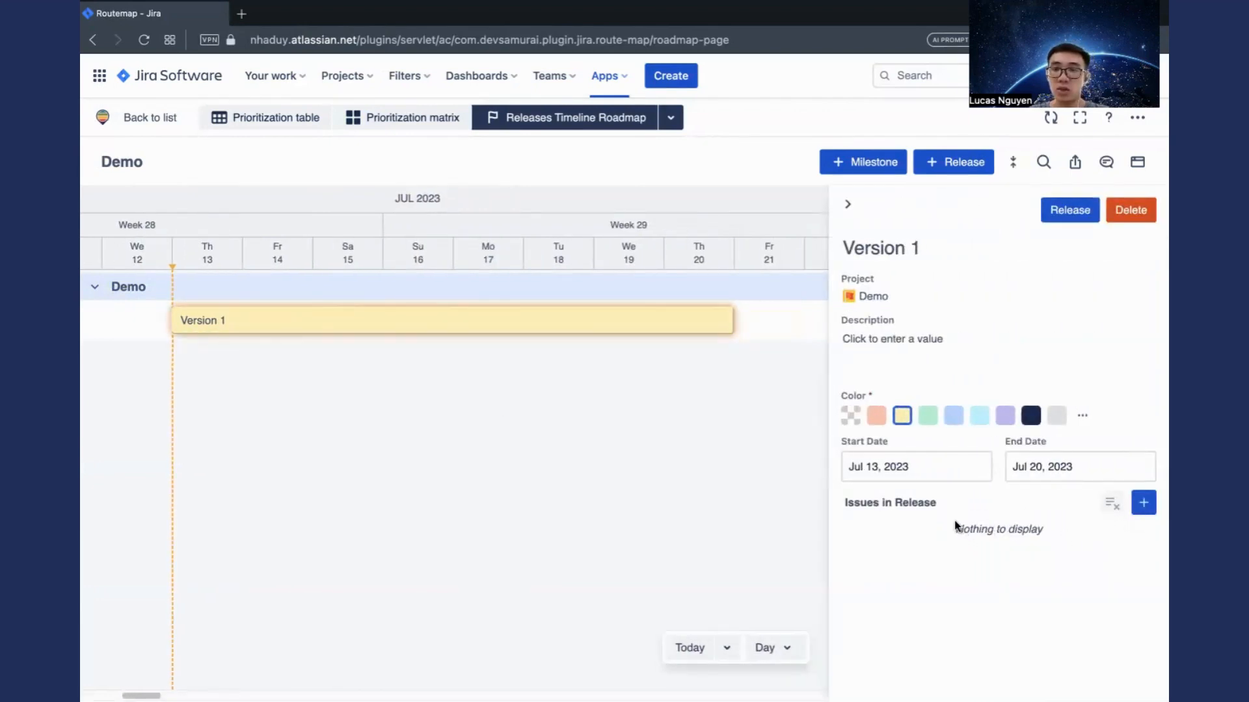
{"action": "left_click", "coordinate": [1144, 507]}
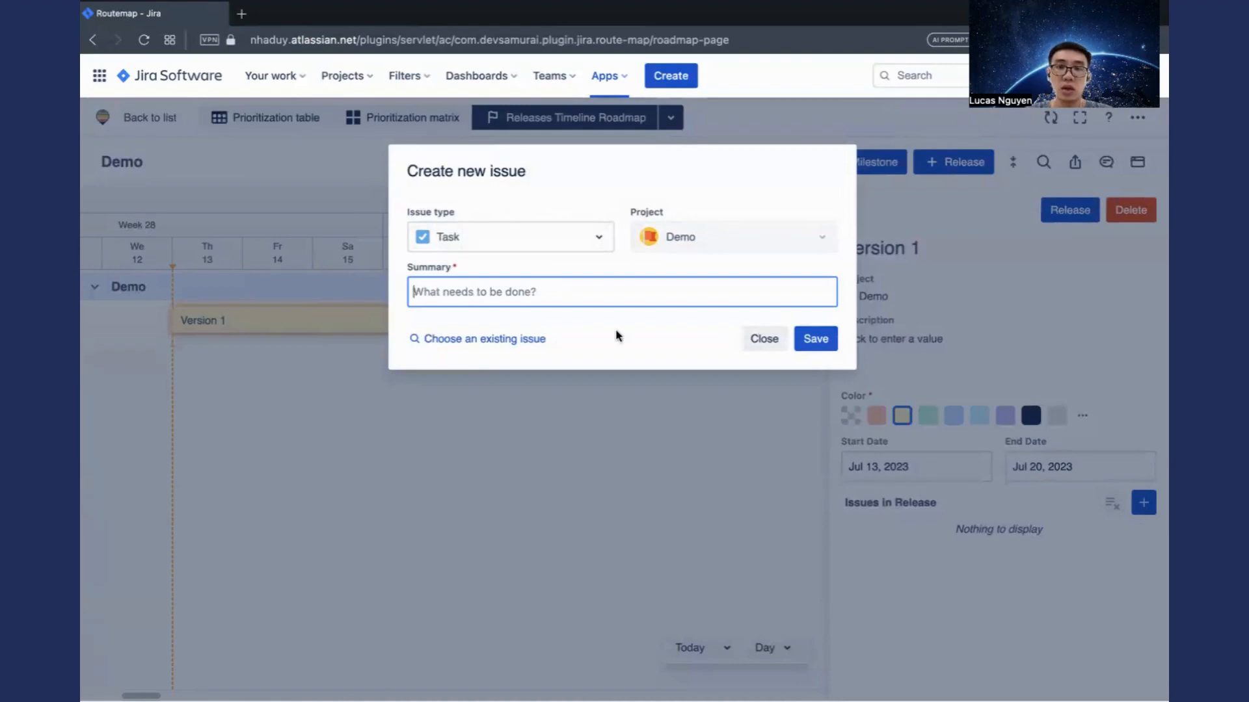
{"action": "left_click", "coordinate": [542, 244]}
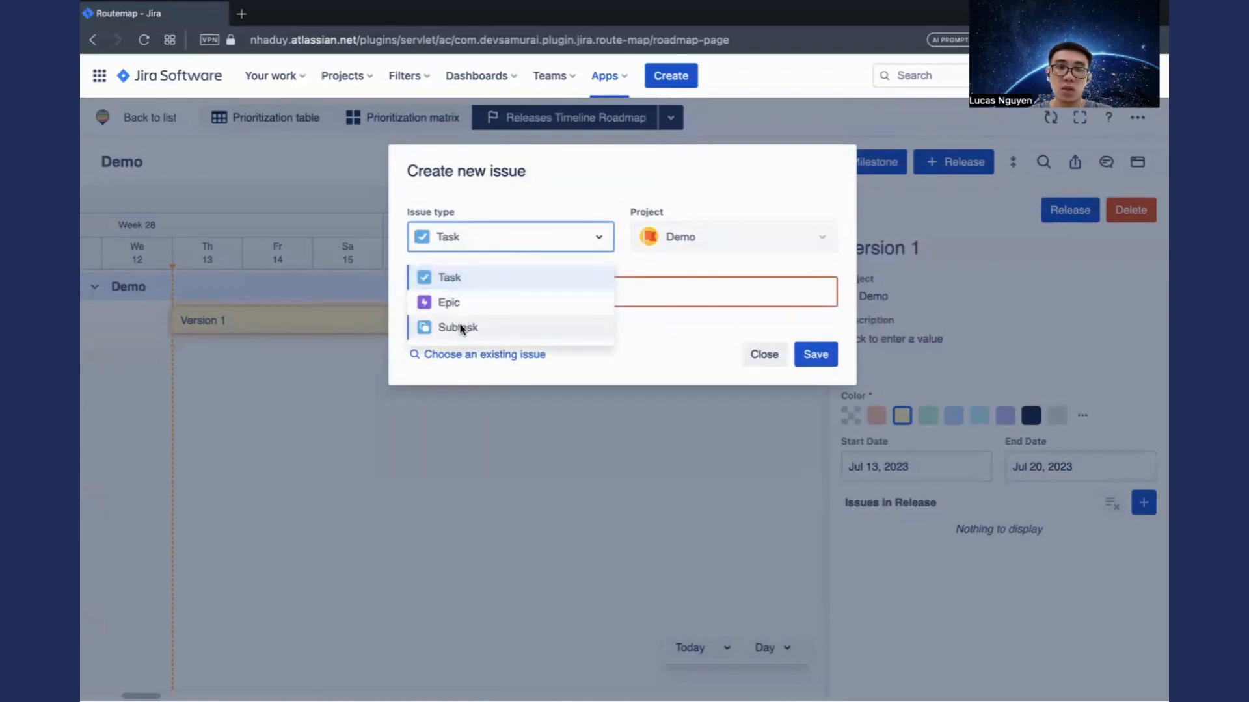
{"action": "left_click", "coordinate": [580, 193]}
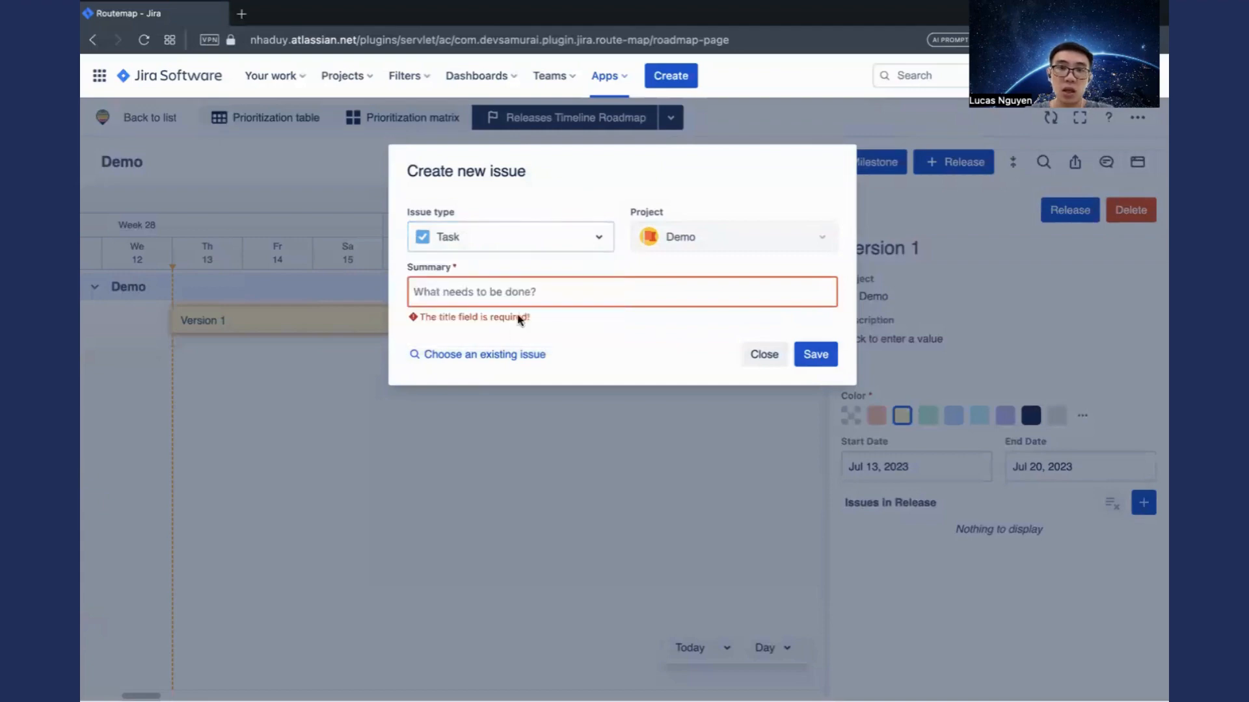
Step: Add the existing issues LUC-7 New product, LUC-6 Logo, LUC-5 Checkout page and LUC-3 Product page to the Version 1 release
{"action": "left_click", "coordinate": [500, 356]}
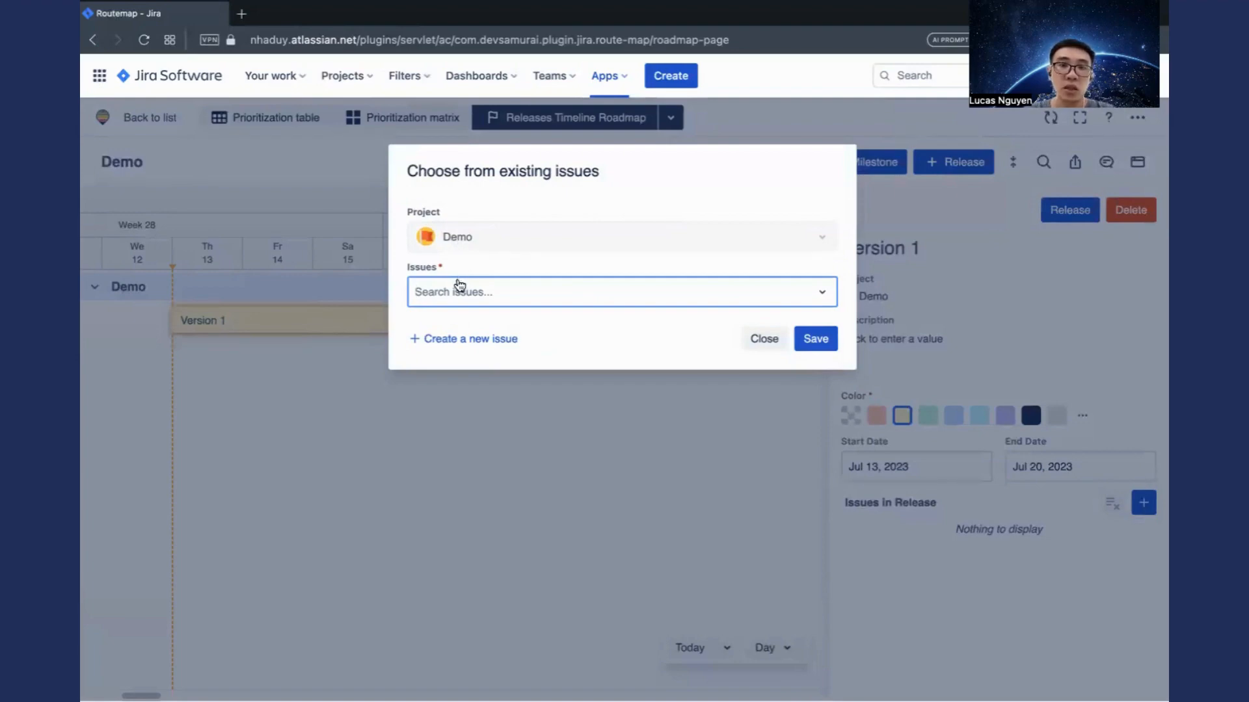
{"action": "left_click", "coordinate": [480, 294]}
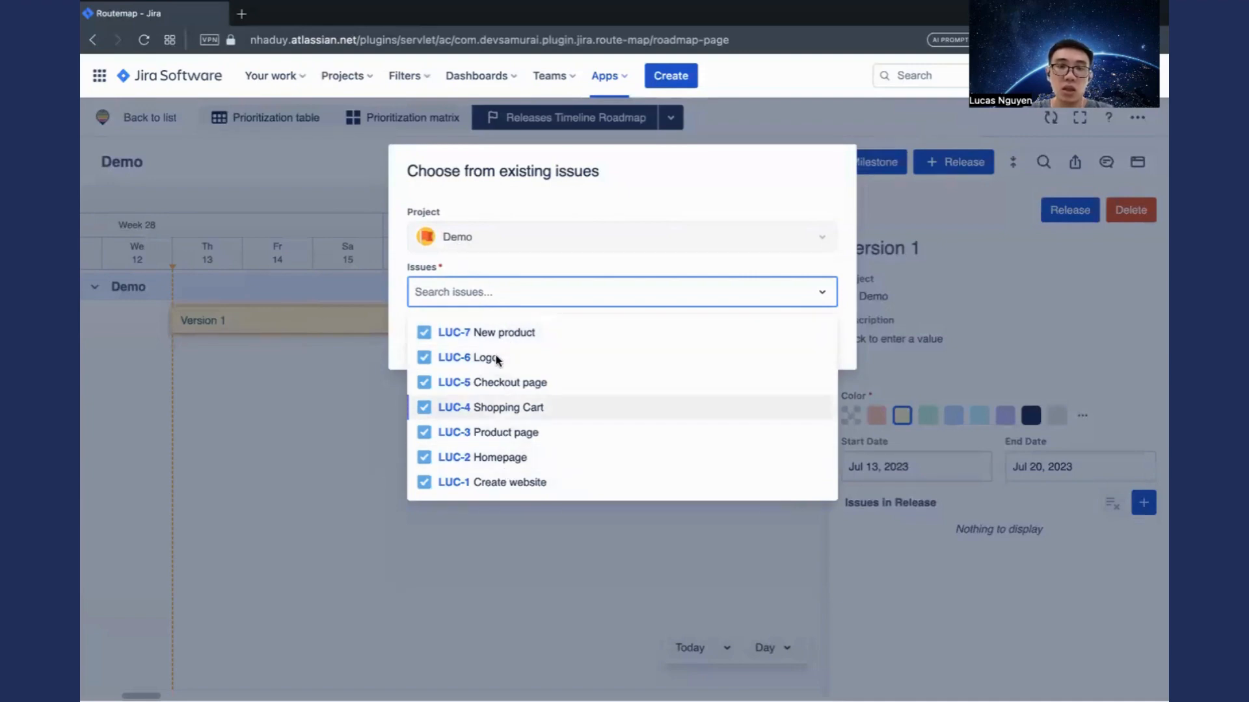
{"action": "left_click", "coordinate": [519, 334]}
{"action": "left_click", "coordinate": [523, 335]}
{"action": "left_click", "coordinate": [543, 334]}
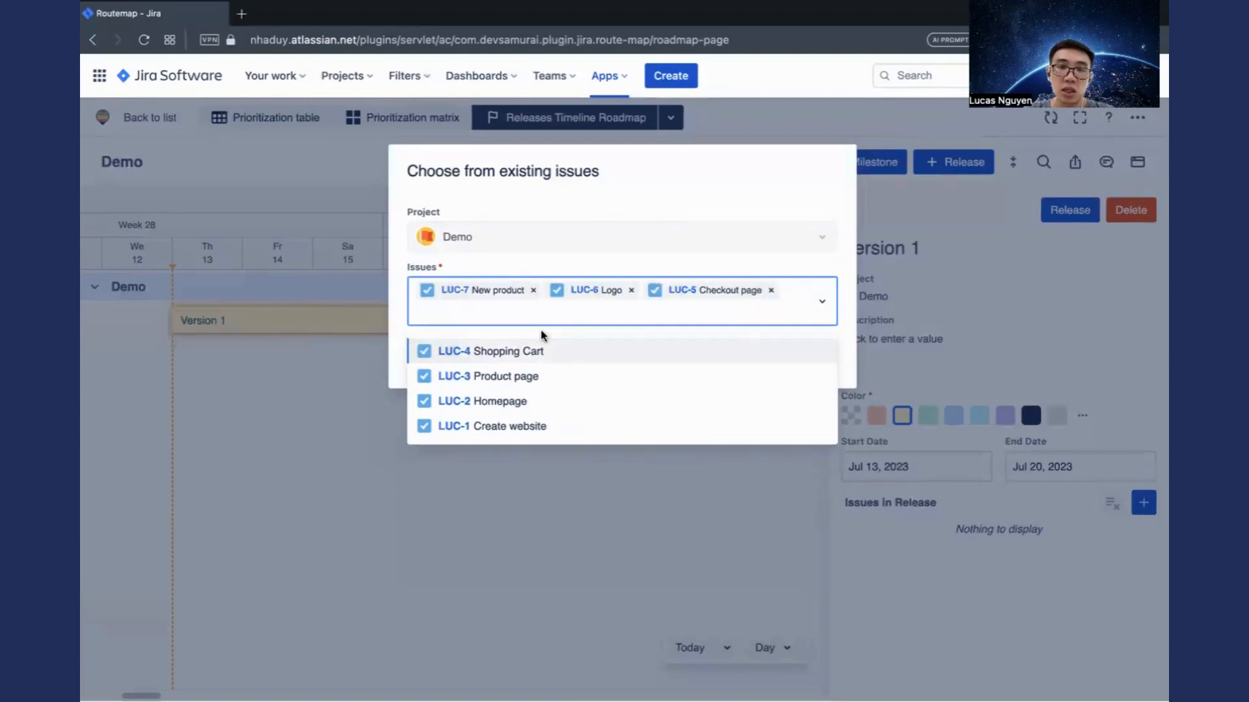
{"action": "left_click", "coordinate": [783, 290]}
{"action": "left_click", "coordinate": [567, 356]}
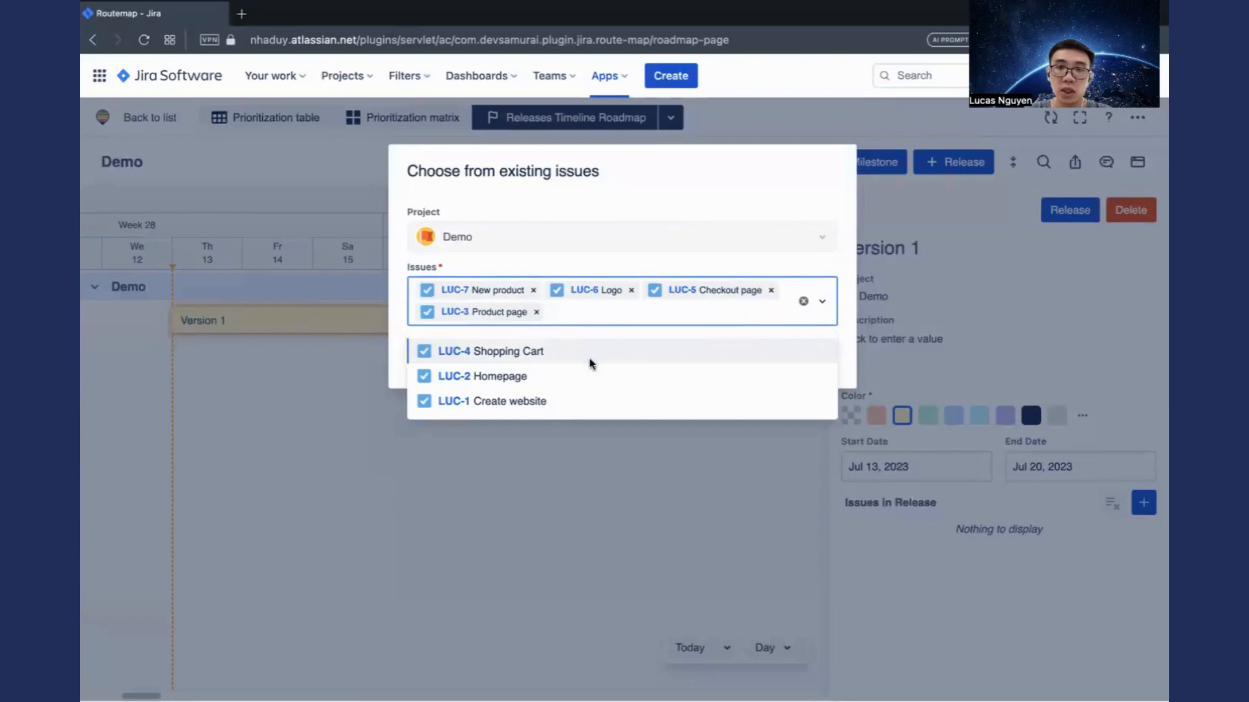
{"action": "left_click", "coordinate": [684, 195]}
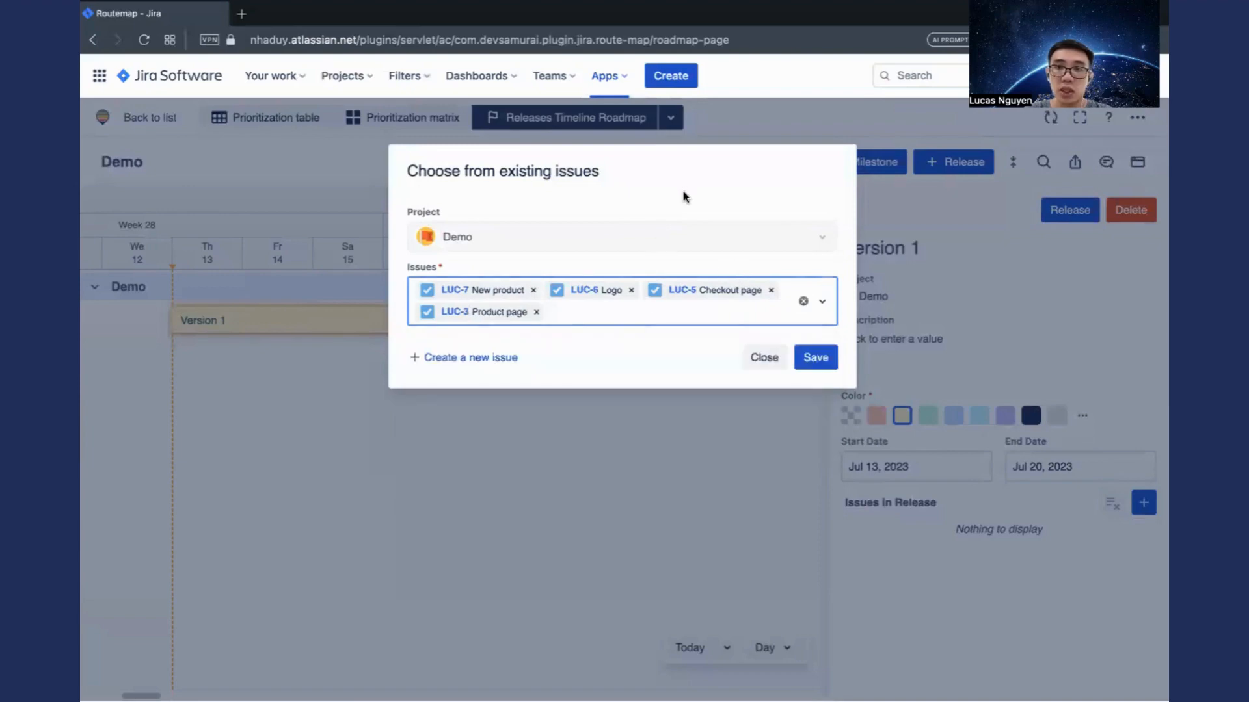
{"action": "left_click", "coordinate": [827, 362]}
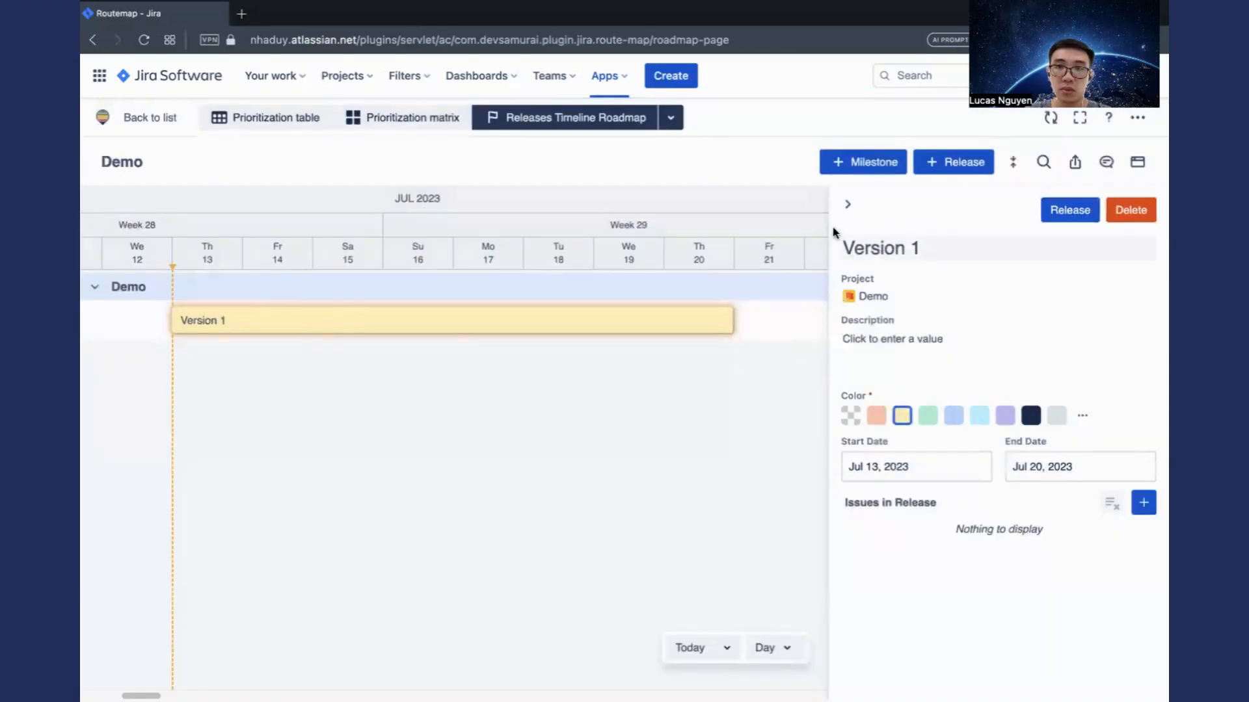
{"action": "left_click", "coordinate": [842, 206]}
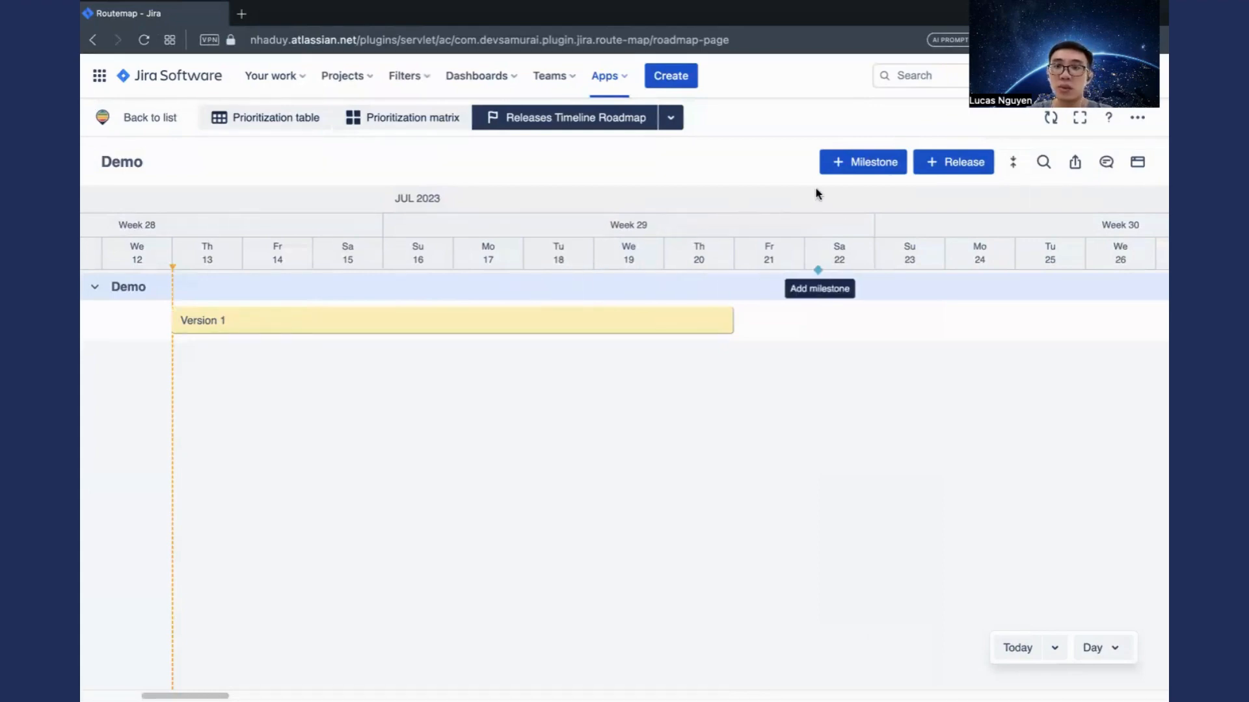
Step: Add an orange milestone titled "First stage" dated Jul 17, 2023 to the roadmap
{"action": "left_click", "coordinate": [838, 163]}
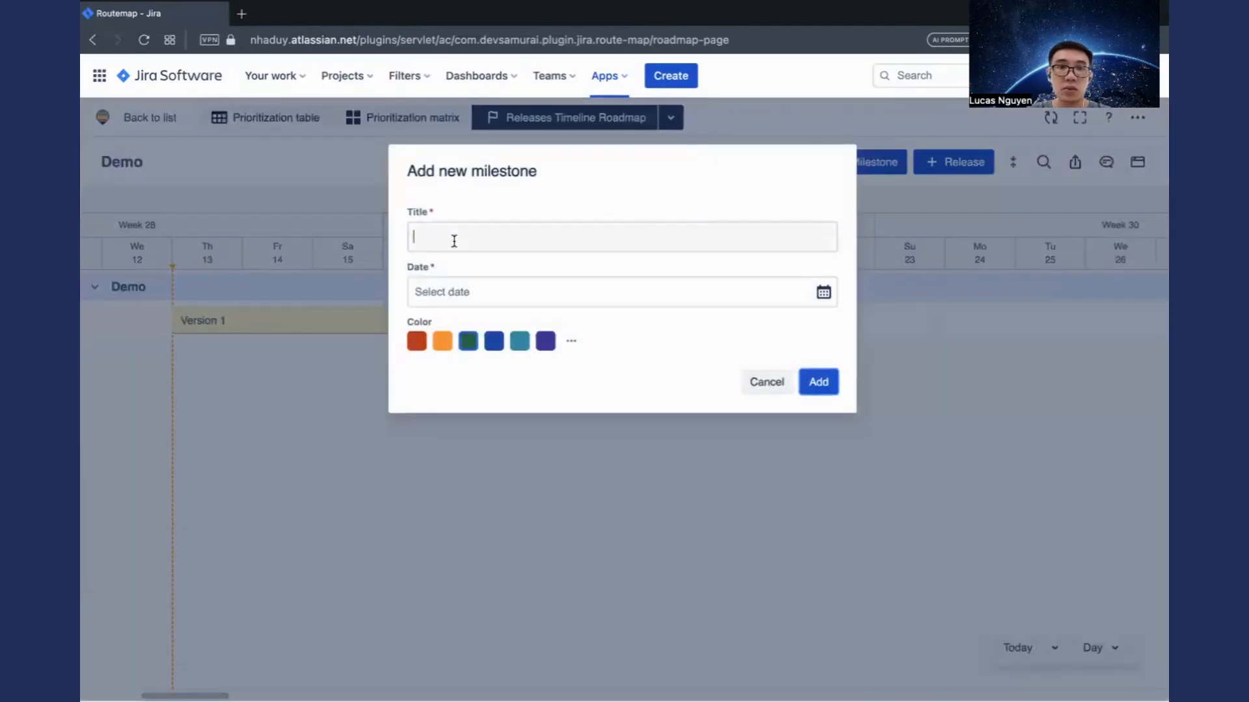
{"action": "type", "text": "First stage"}
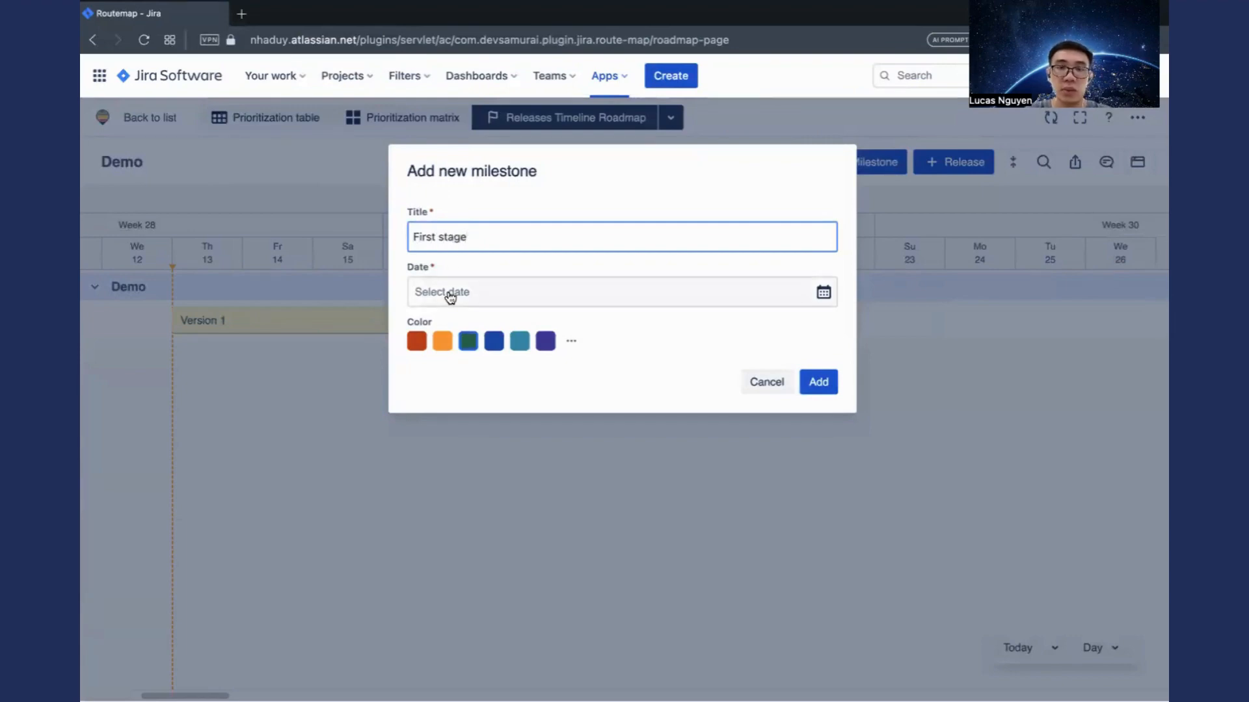
{"action": "left_click", "coordinate": [451, 299]}
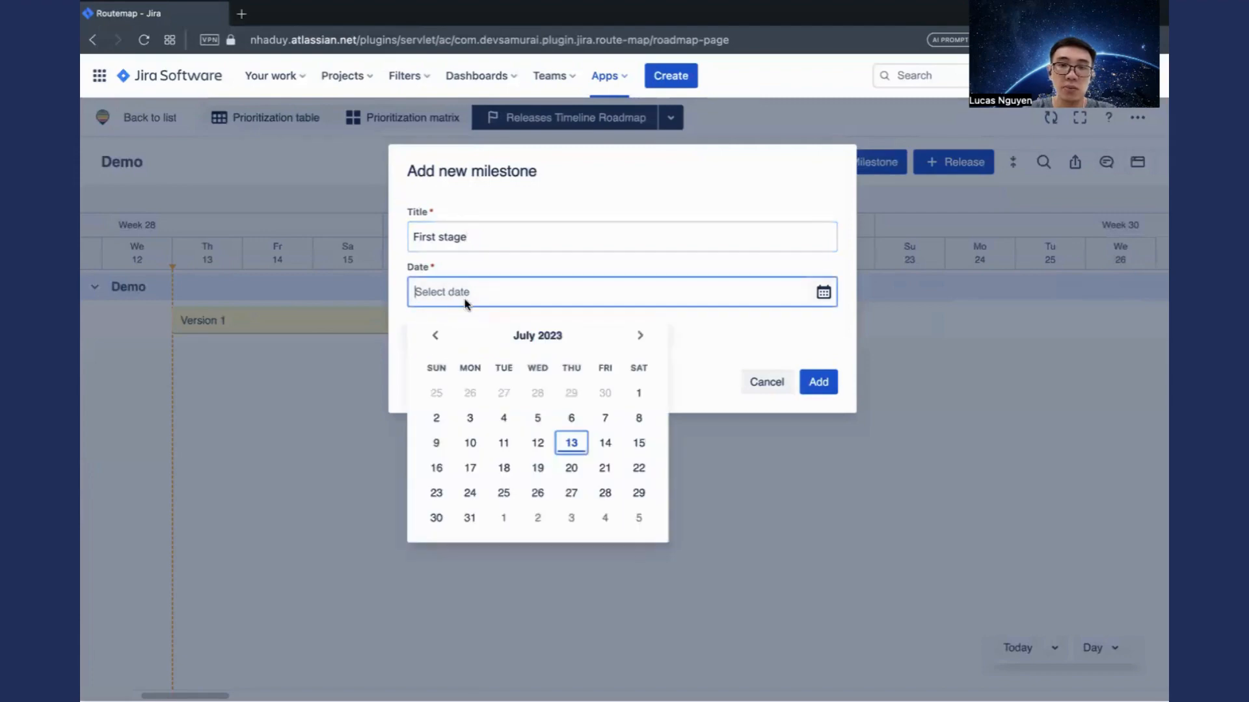
{"action": "left_click", "coordinate": [469, 468]}
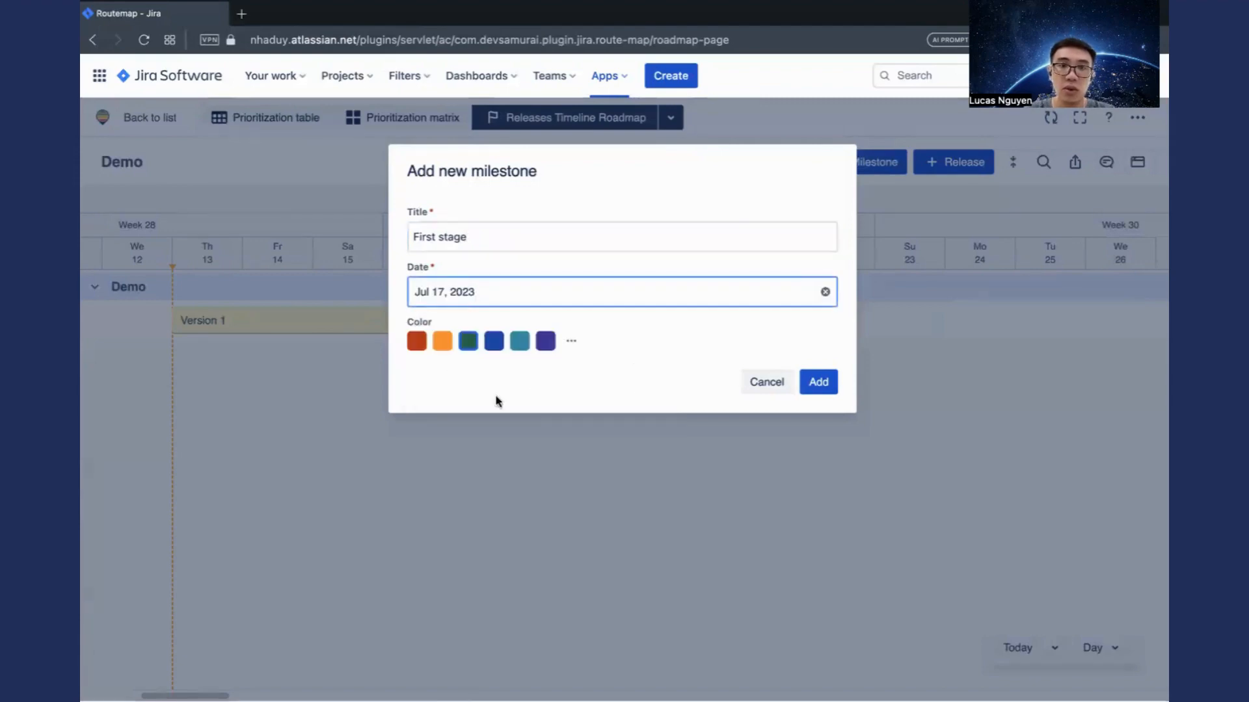
{"action": "left_click", "coordinate": [440, 345]}
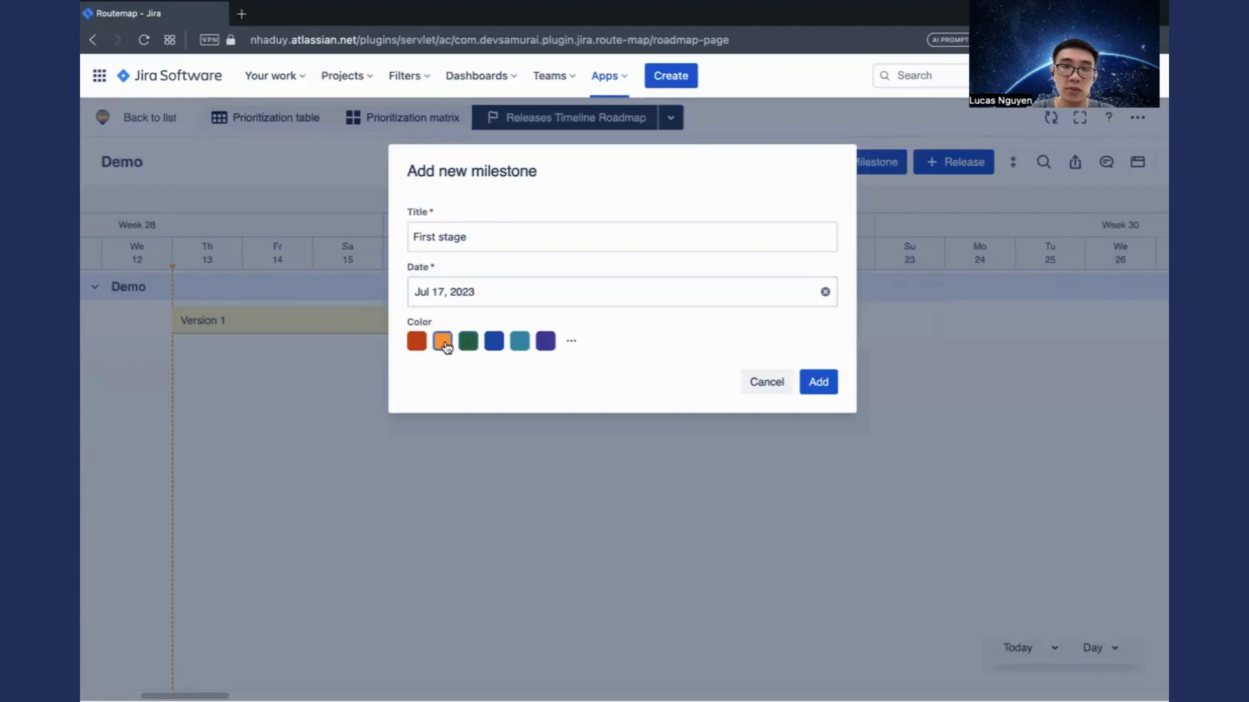
{"action": "left_click", "coordinate": [818, 385]}
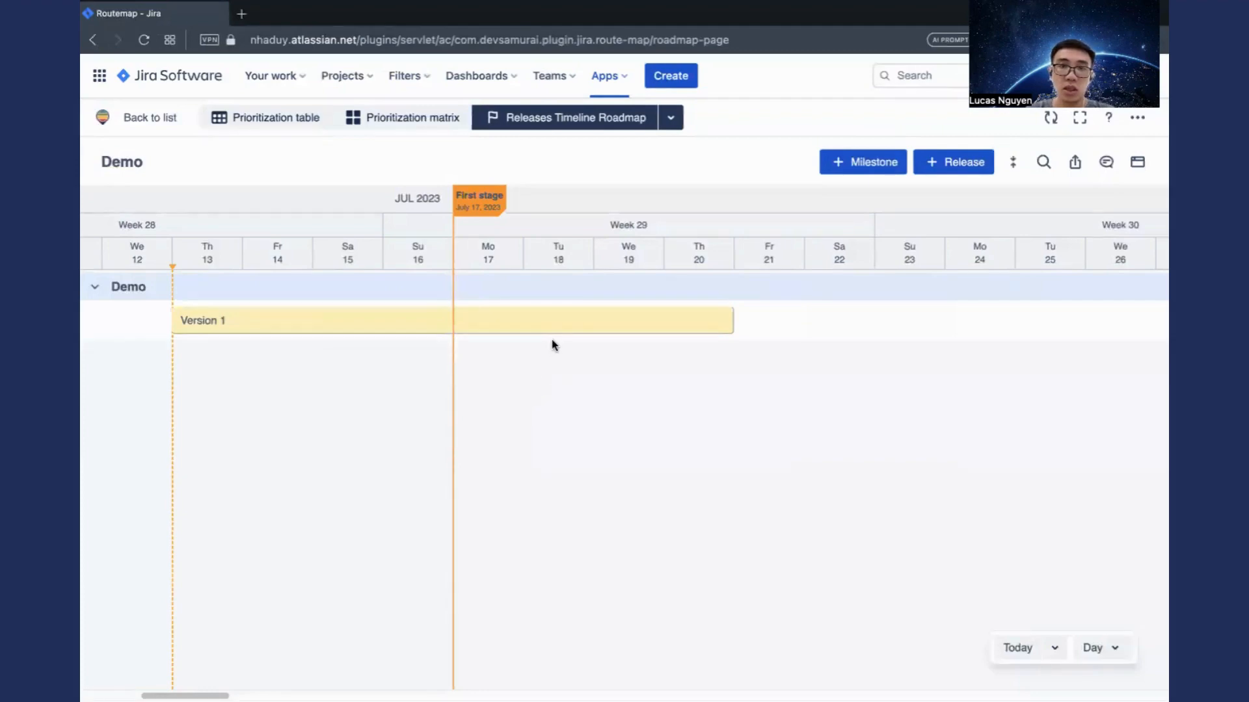
Step: Add a red milestone named "First check" on Jul 20, 2023, directly from the timeline's date header
{"action": "left_click", "coordinate": [699, 260]}
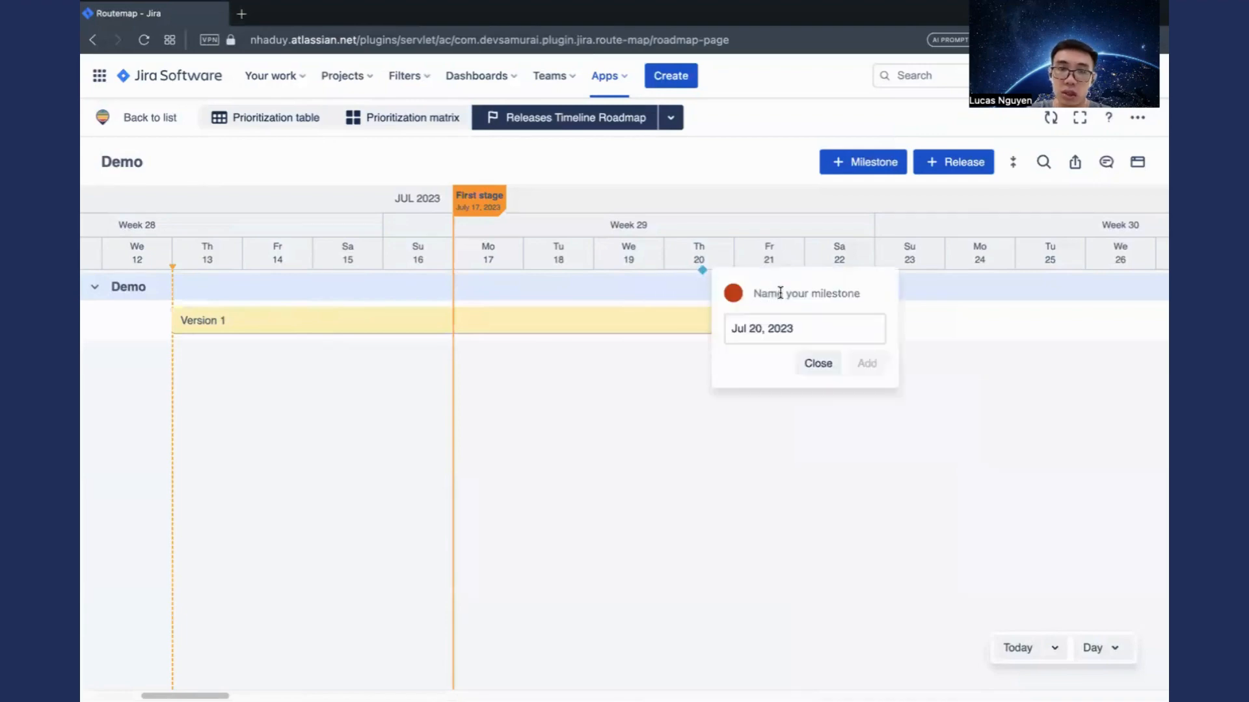
{"action": "type", "text": "First check"}
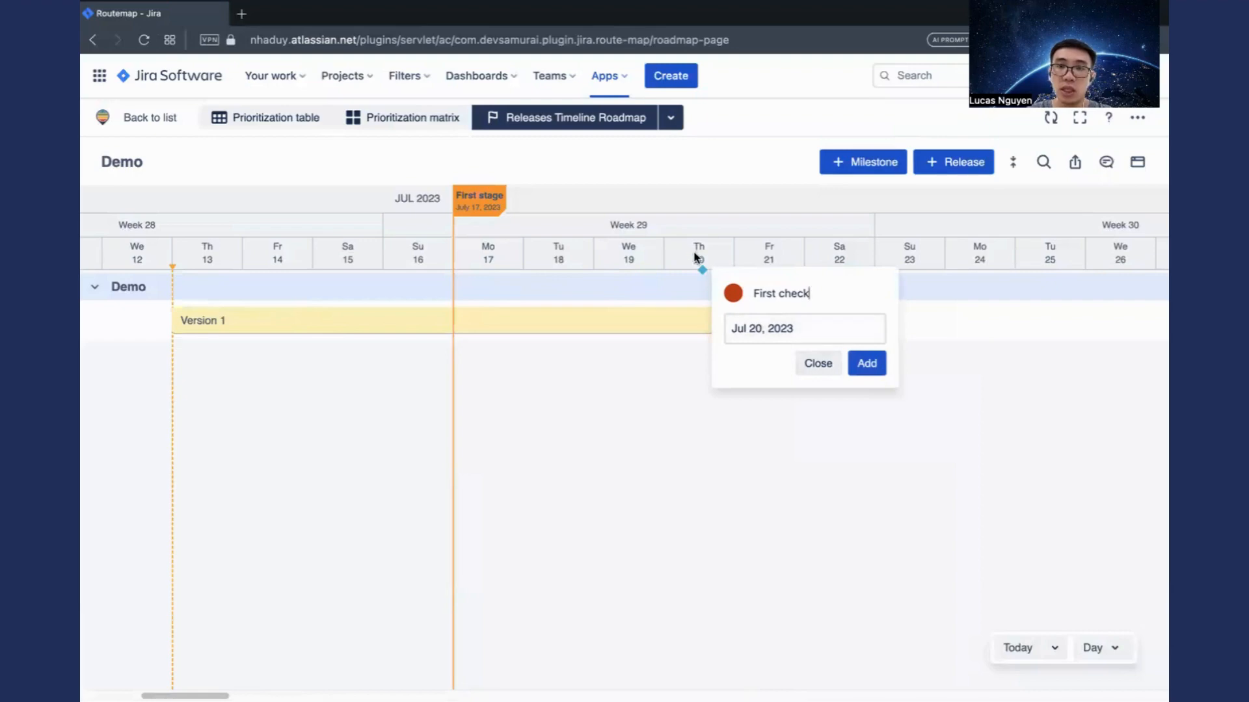
{"action": "left_click", "coordinate": [868, 364]}
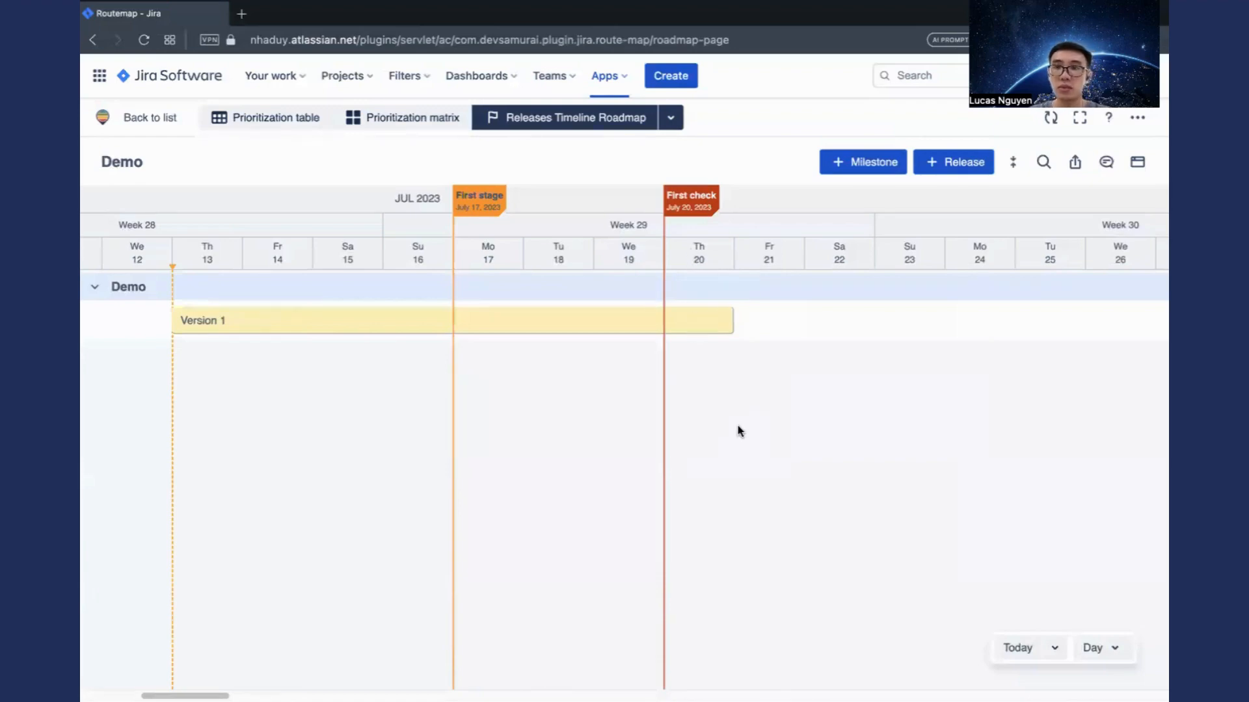
Step: Switch to the Features Timeline Roadmap and check the milestones against the planned issues
{"action": "scroll", "coordinate": [740, 430], "scroll_direction": "left", "scroll_amount": 2}
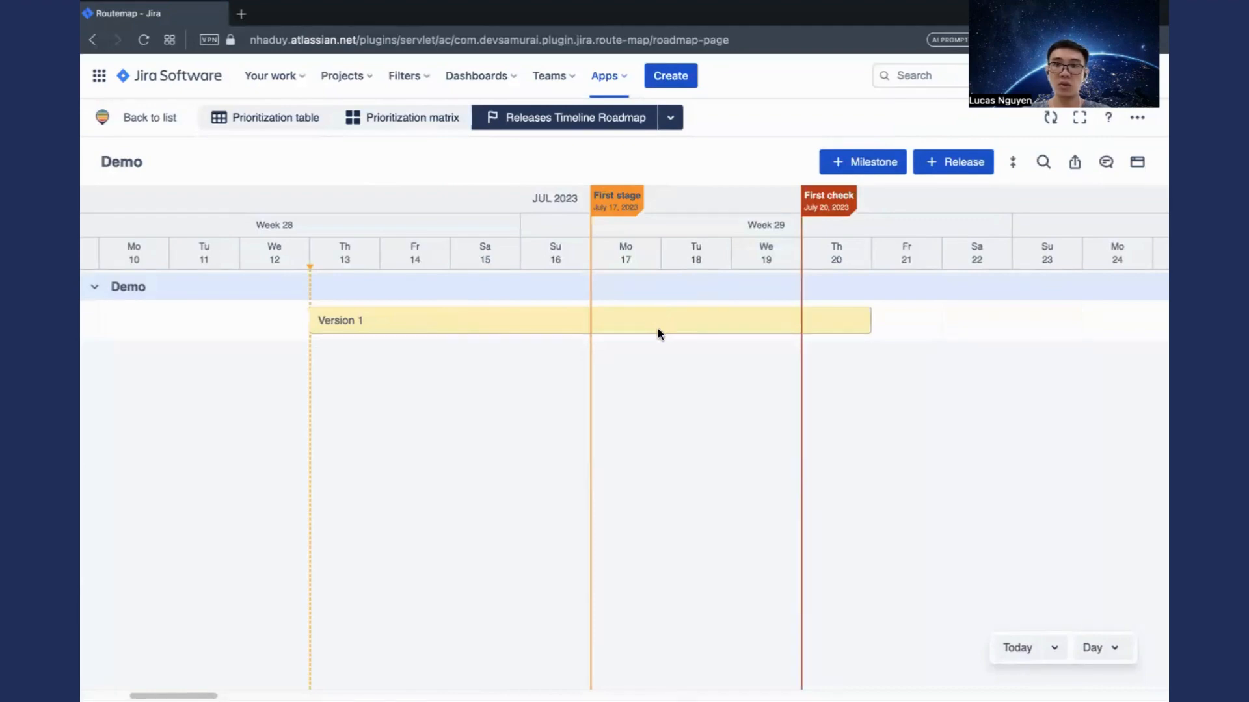
{"action": "left_click", "coordinate": [671, 118]}
{"action": "left_click", "coordinate": [594, 159]}
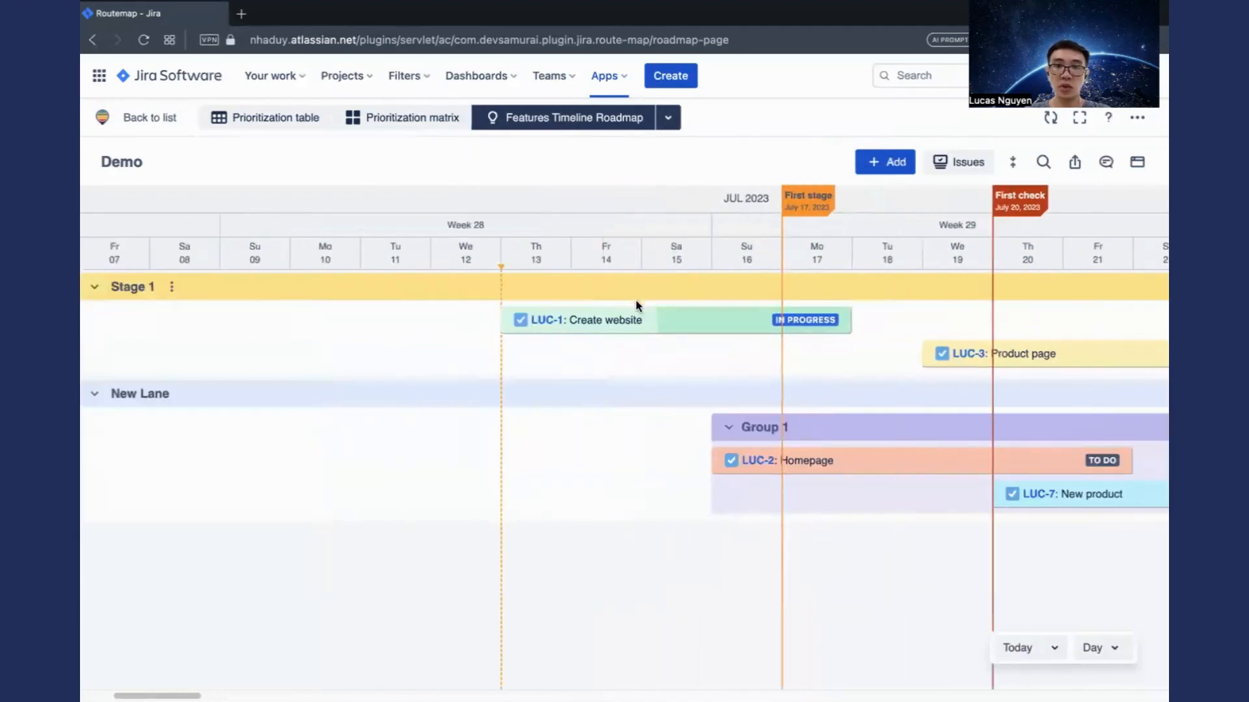
{"action": "scroll", "coordinate": [654, 365], "scroll_direction": "left", "scroll_amount": 1}
{"action": "scroll", "coordinate": [643, 362], "scroll_direction": "right", "scroll_amount": 6}
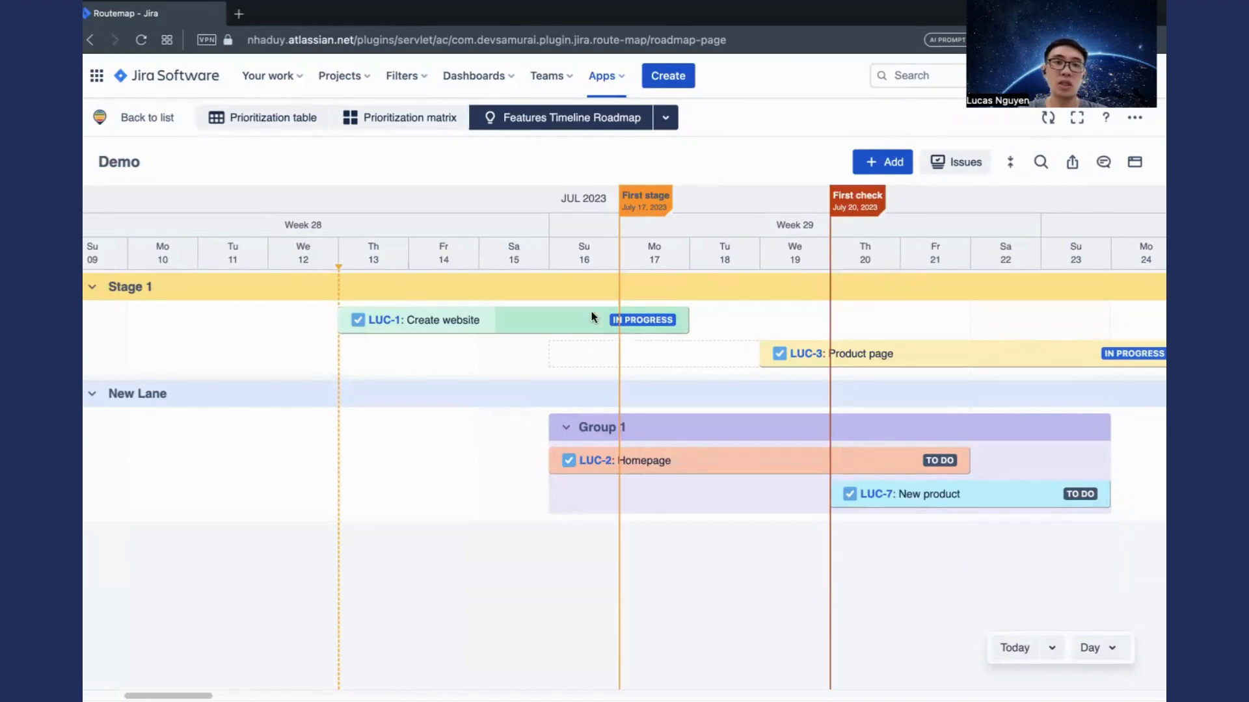
Step: In the prioritization table, set the Create website issue's value to 80 and its effort to four stars
{"action": "left_click", "coordinate": [280, 123]}
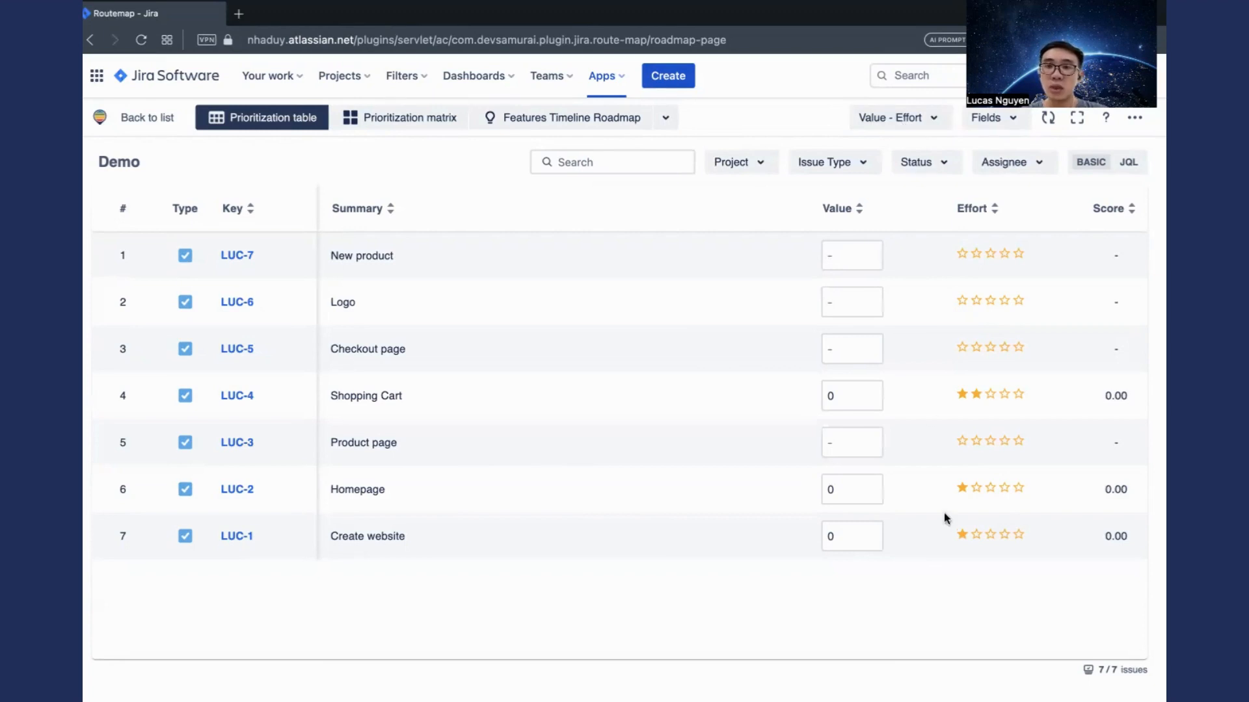
{"action": "left_click", "coordinate": [844, 539]}
{"action": "type", "text": "80"}
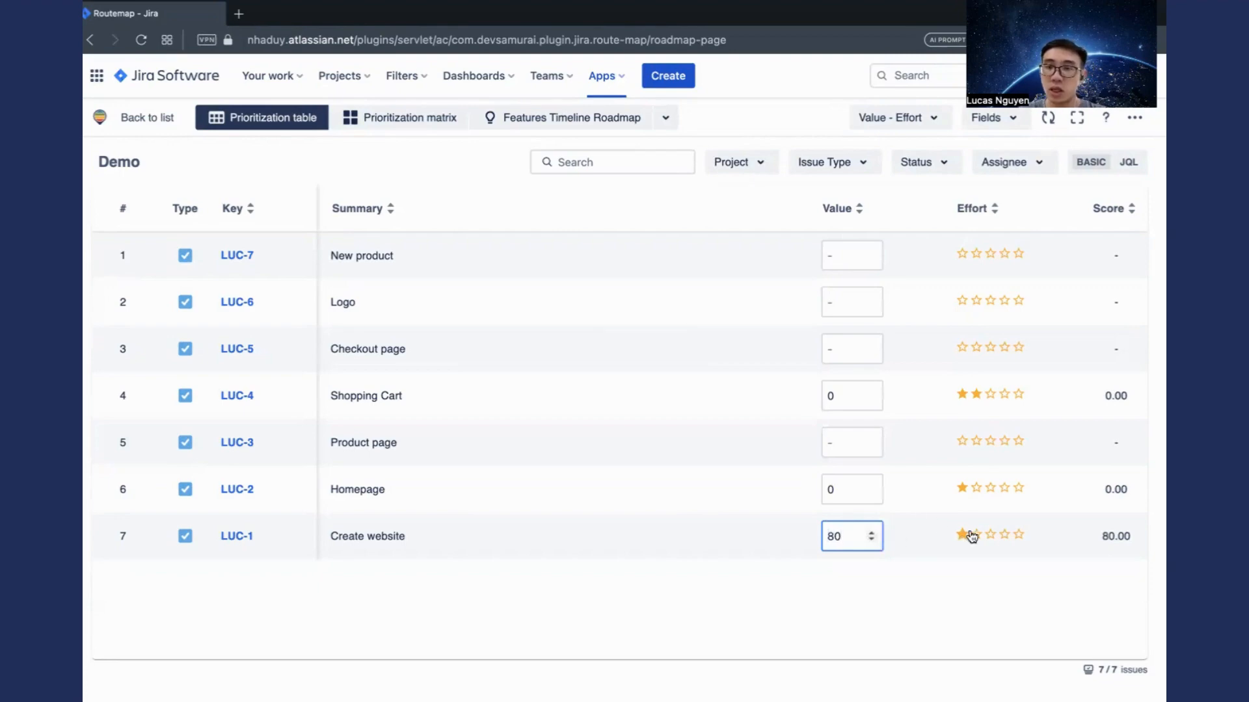
{"action": "left_click", "coordinate": [1004, 534]}
Step: Set the Homepage issue's value to 90 and its effort to three stars
{"action": "left_click", "coordinate": [825, 489]}
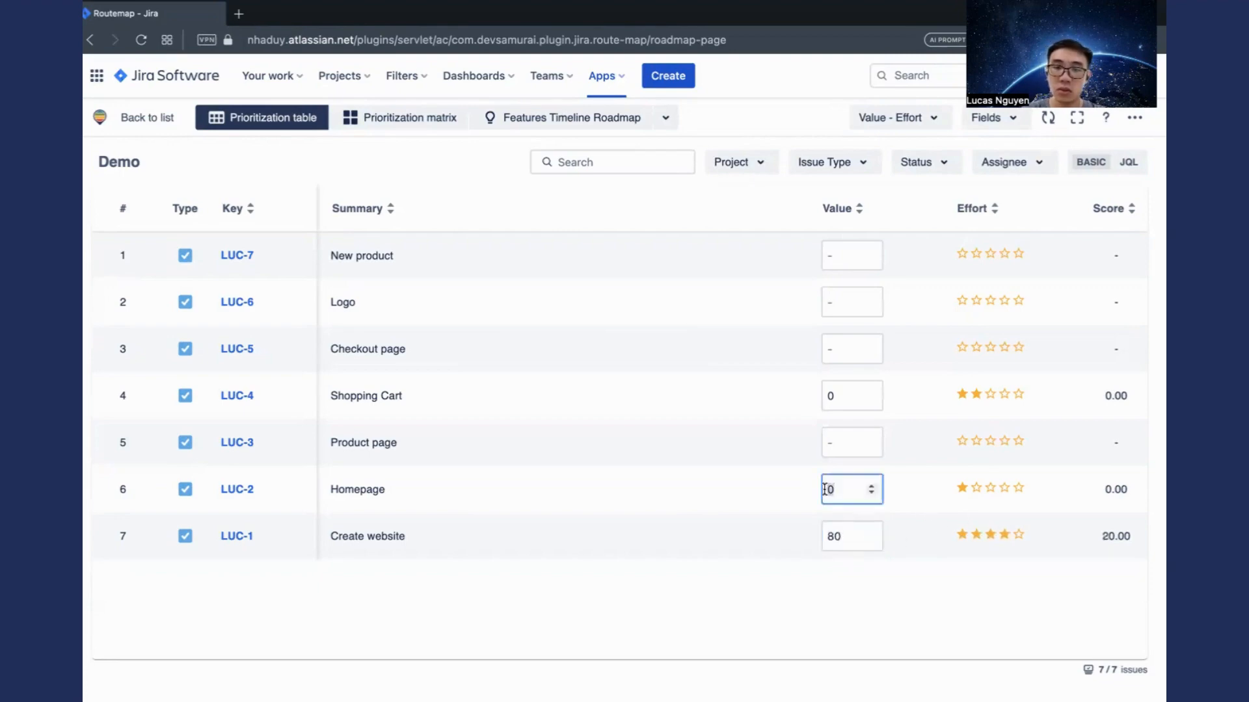
{"action": "type", "text": "90"}
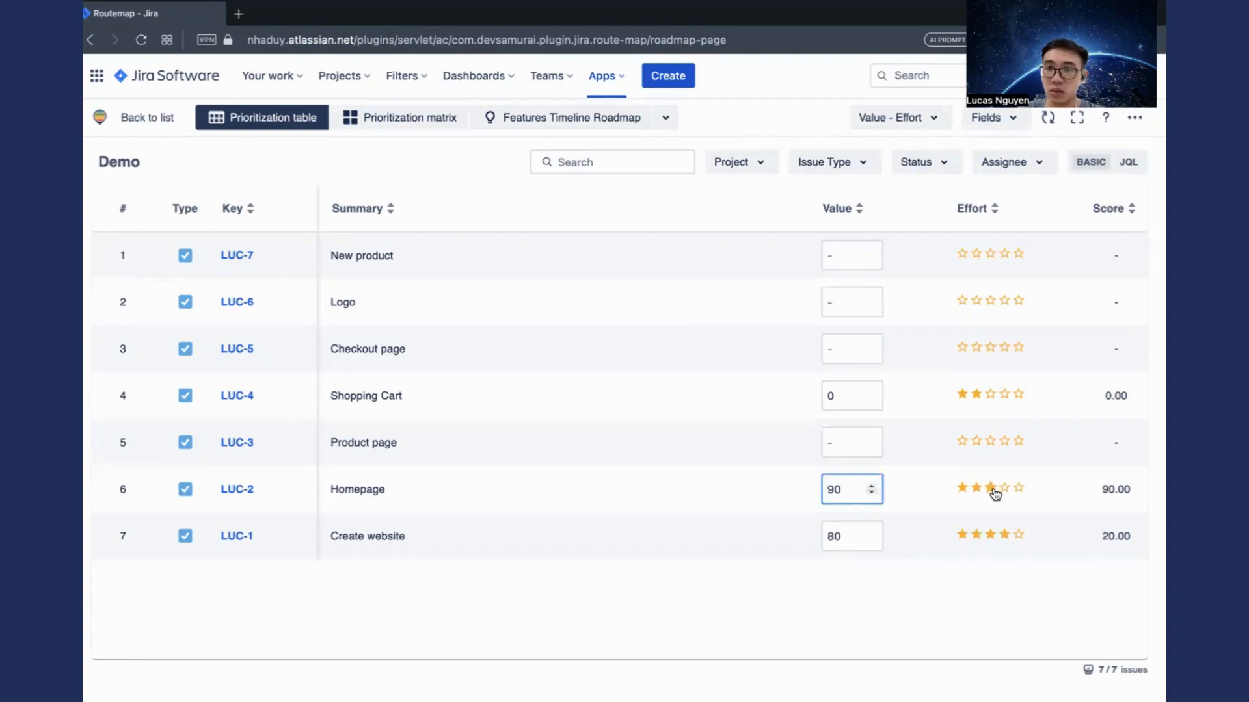
{"action": "left_click", "coordinate": [991, 489]}
Step: Set the Shopping Cart issue's value to 50 and its effort to two stars
{"action": "left_click", "coordinate": [835, 396]}
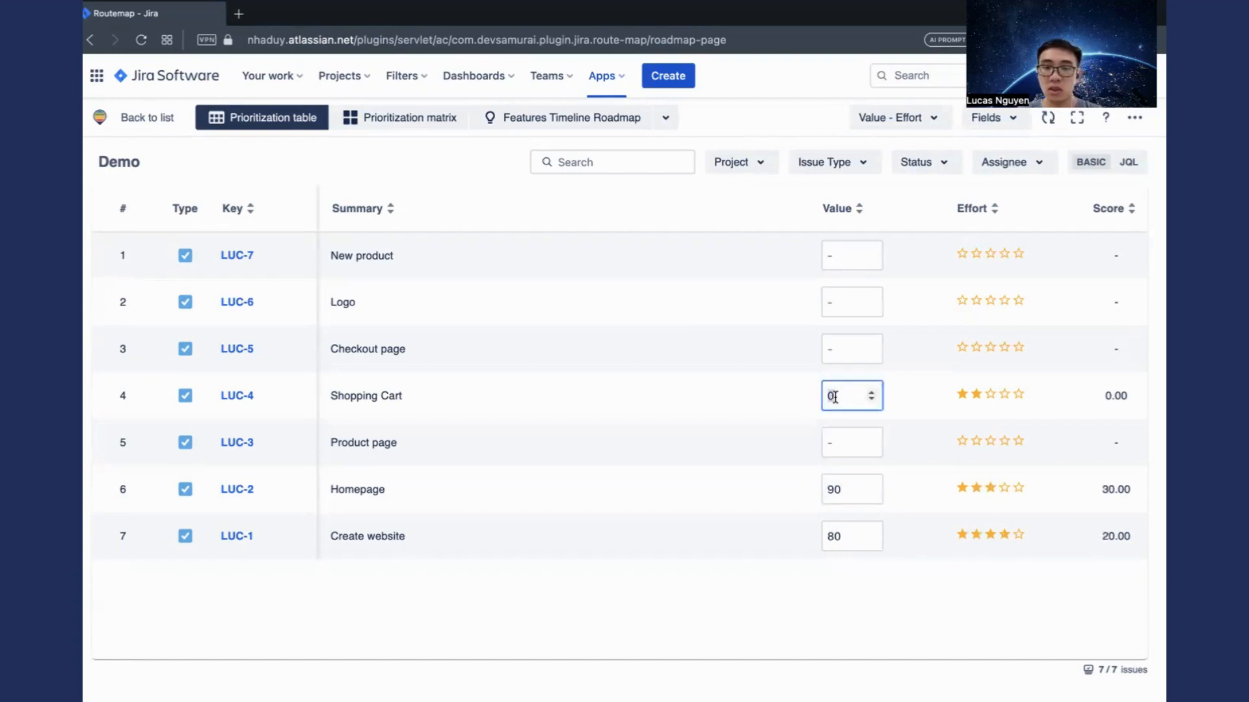
{"action": "type", "text": "50"}
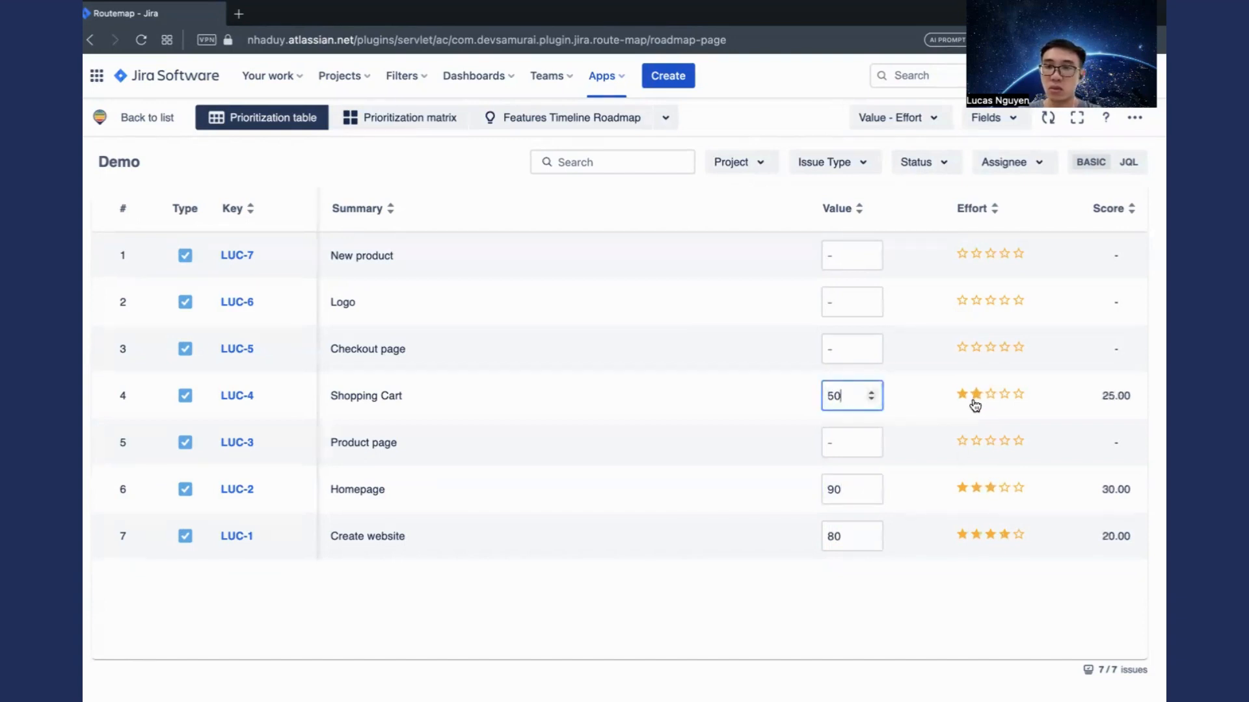
{"action": "left_click", "coordinate": [977, 396]}
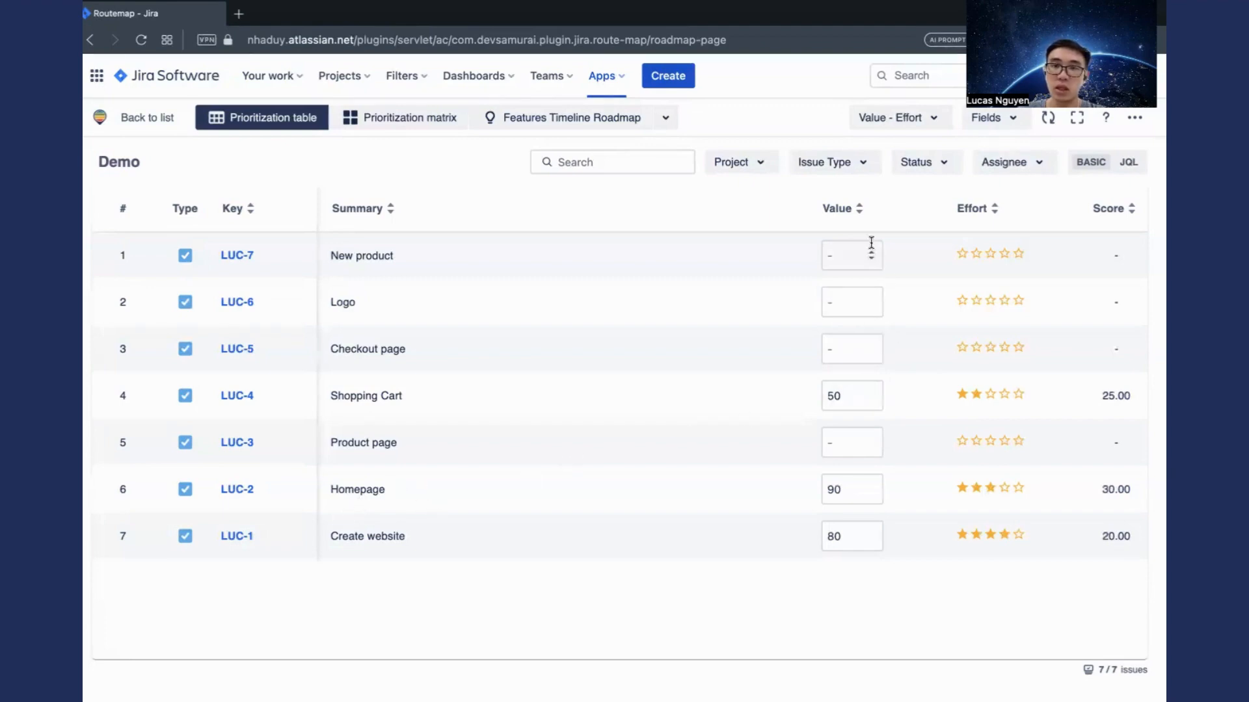
Step: Switch the prioritization table to the R.I.C.E scoring model and hide its Reach and Effort columns
{"action": "left_click", "coordinate": [933, 122]}
{"action": "left_click", "coordinate": [900, 190]}
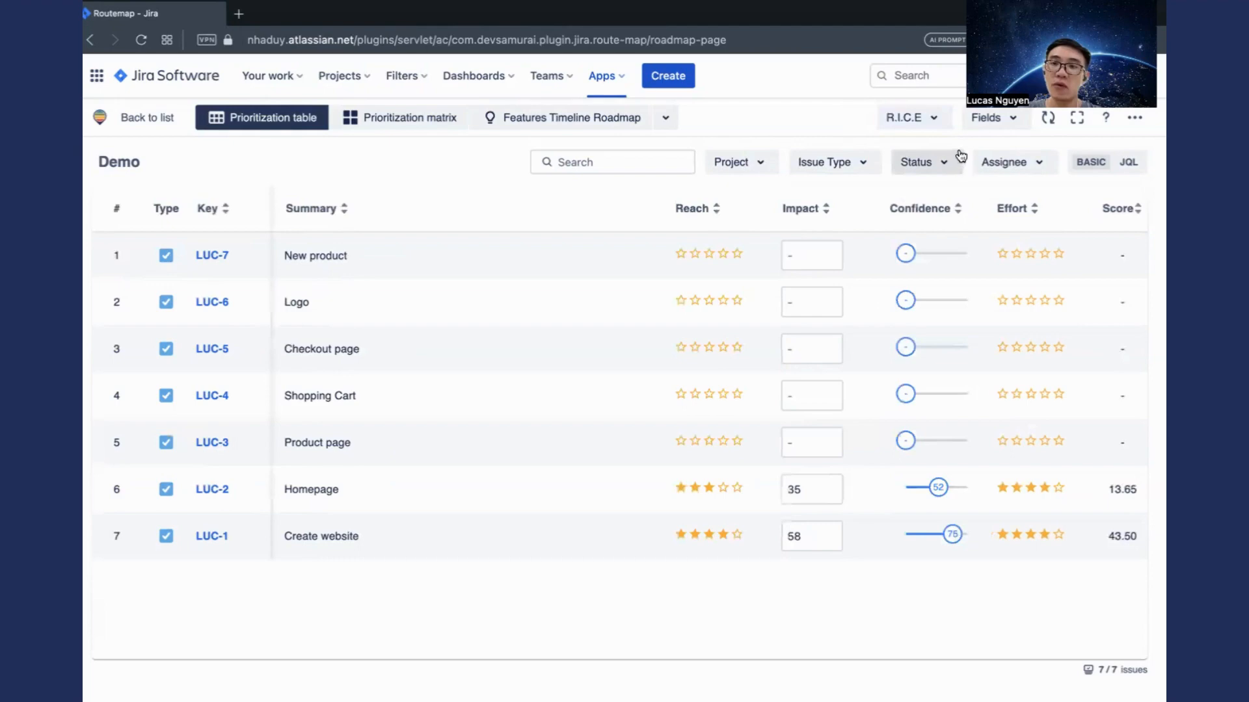
{"action": "left_click", "coordinate": [1013, 121]}
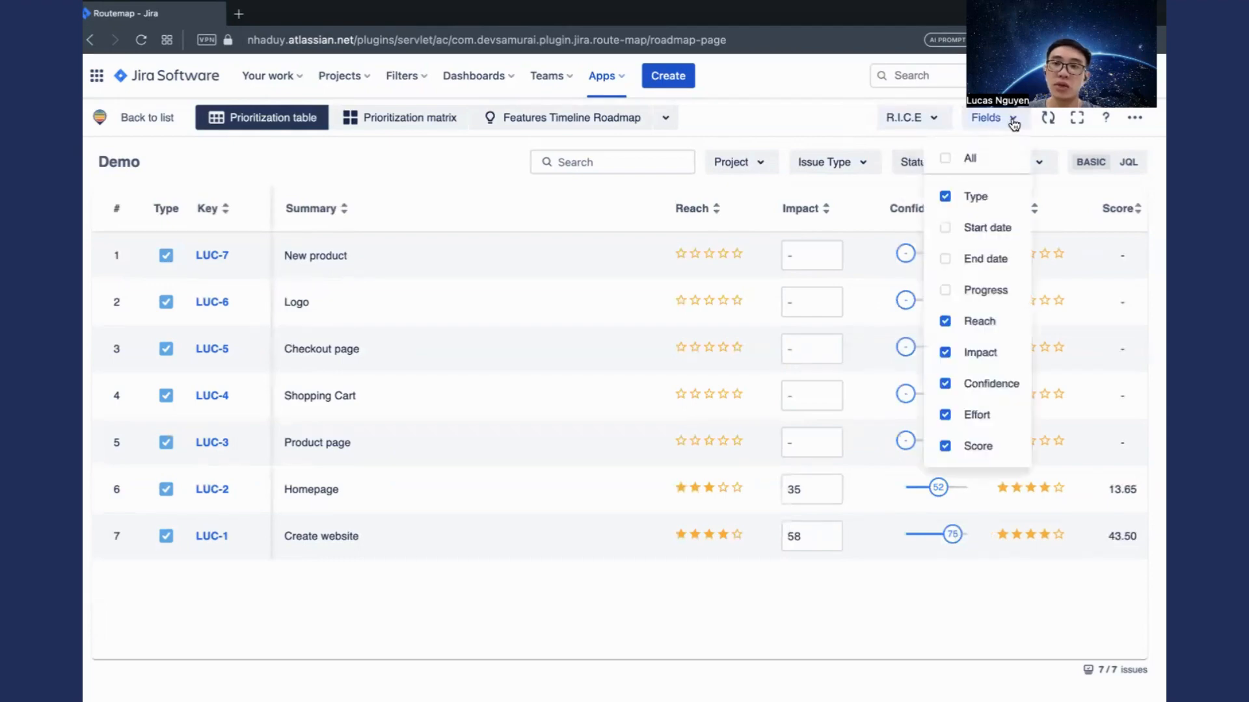
{"action": "left_click", "coordinate": [946, 323]}
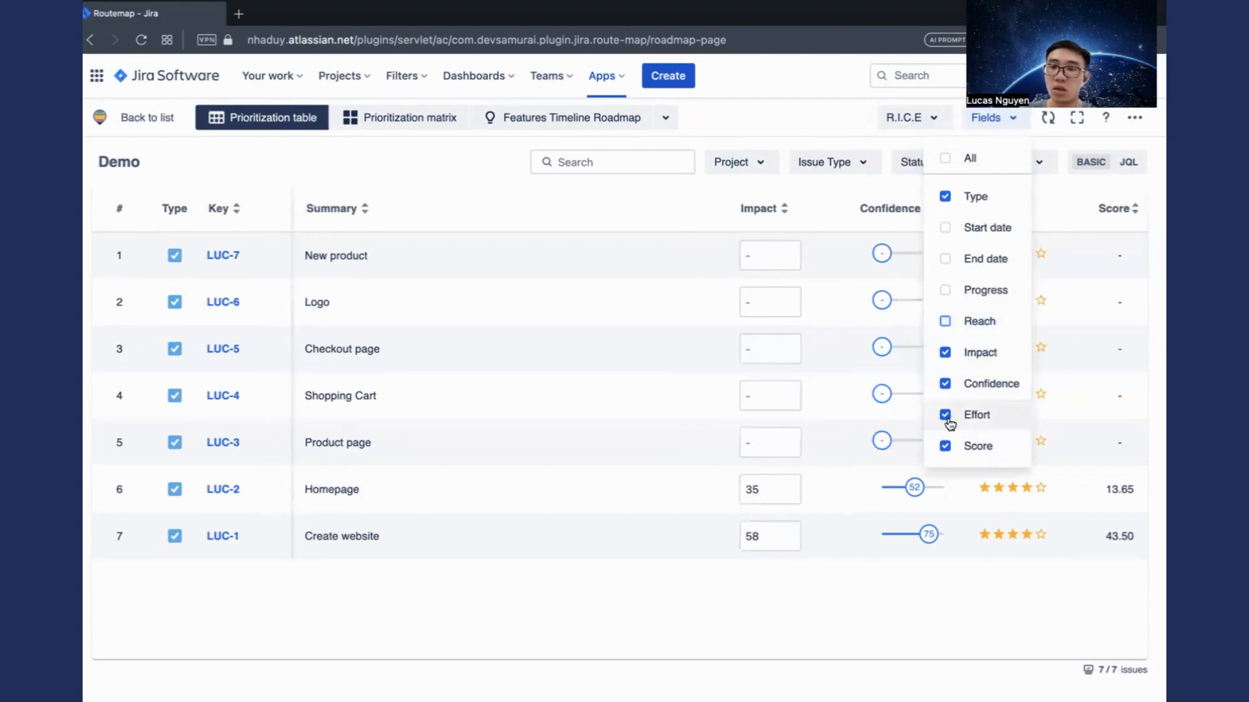
{"action": "left_click", "coordinate": [947, 416]}
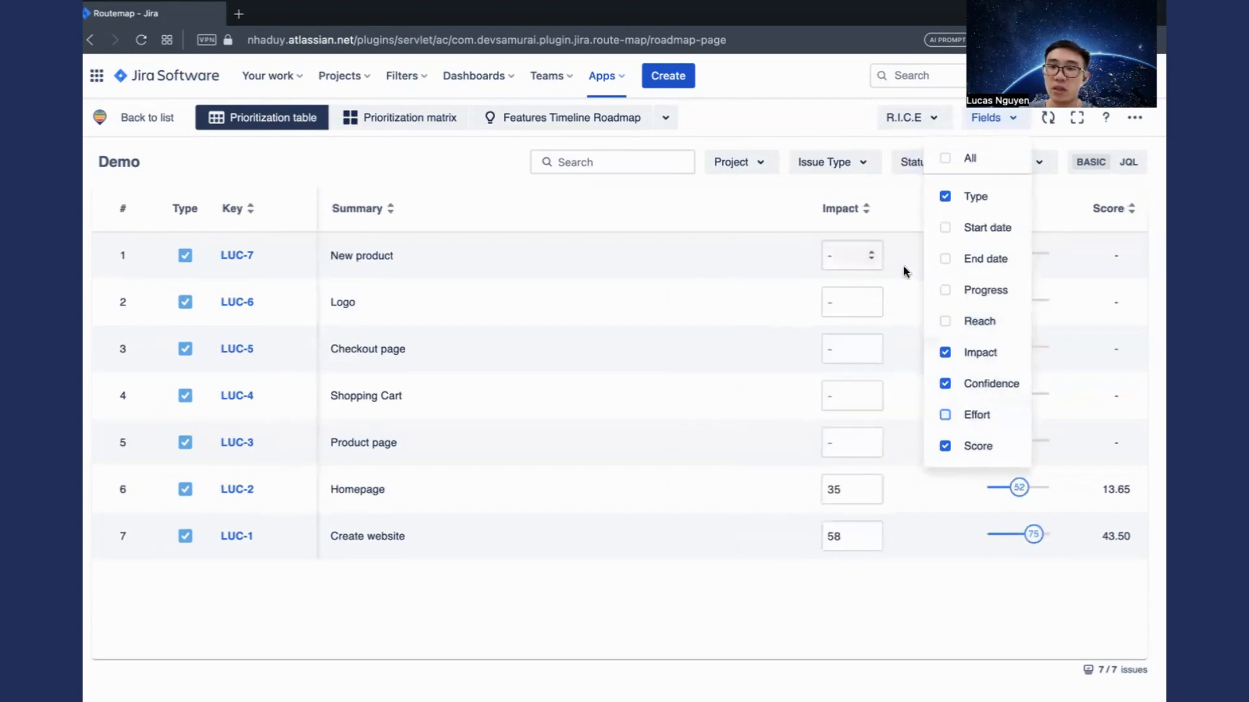
Step: Add the Progress column to the R.I.C.E table and show the Reach and Effort columns again
{"action": "left_click", "coordinate": [955, 290]}
{"action": "left_click", "coordinate": [946, 321]}
{"action": "left_click", "coordinate": [945, 416]}
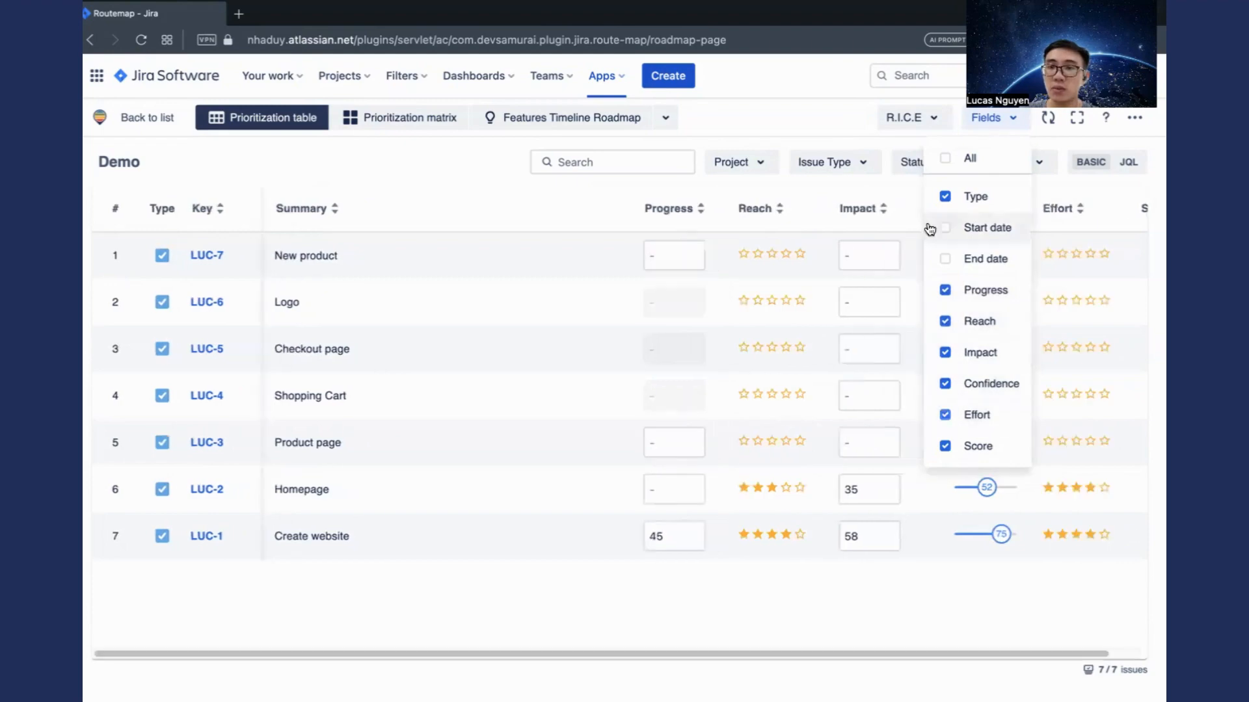
{"action": "left_click", "coordinate": [559, 195]}
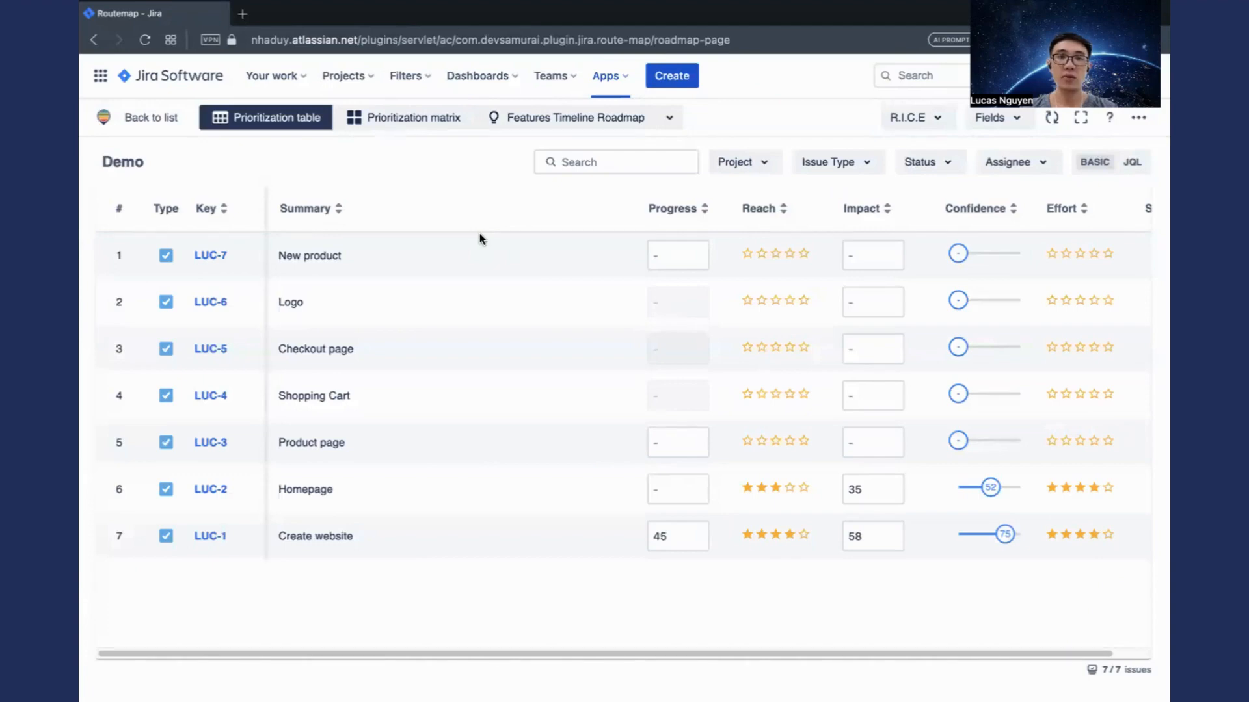
Step: In the Value - Effort prioritization matrix, move LUC-4 to value 60 and effort 1, and check its scores in the prioritization table
{"action": "left_click", "coordinate": [426, 118]}
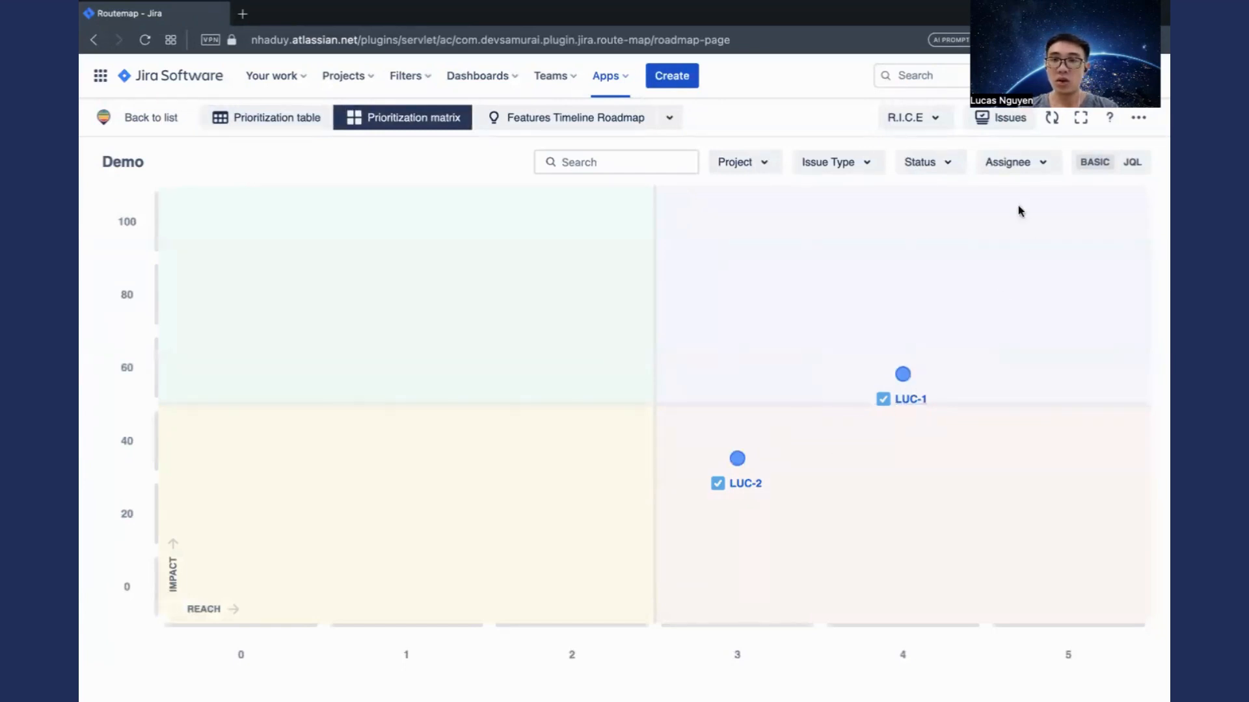
{"action": "left_click", "coordinate": [920, 124]}
{"action": "left_click", "coordinate": [902, 160]}
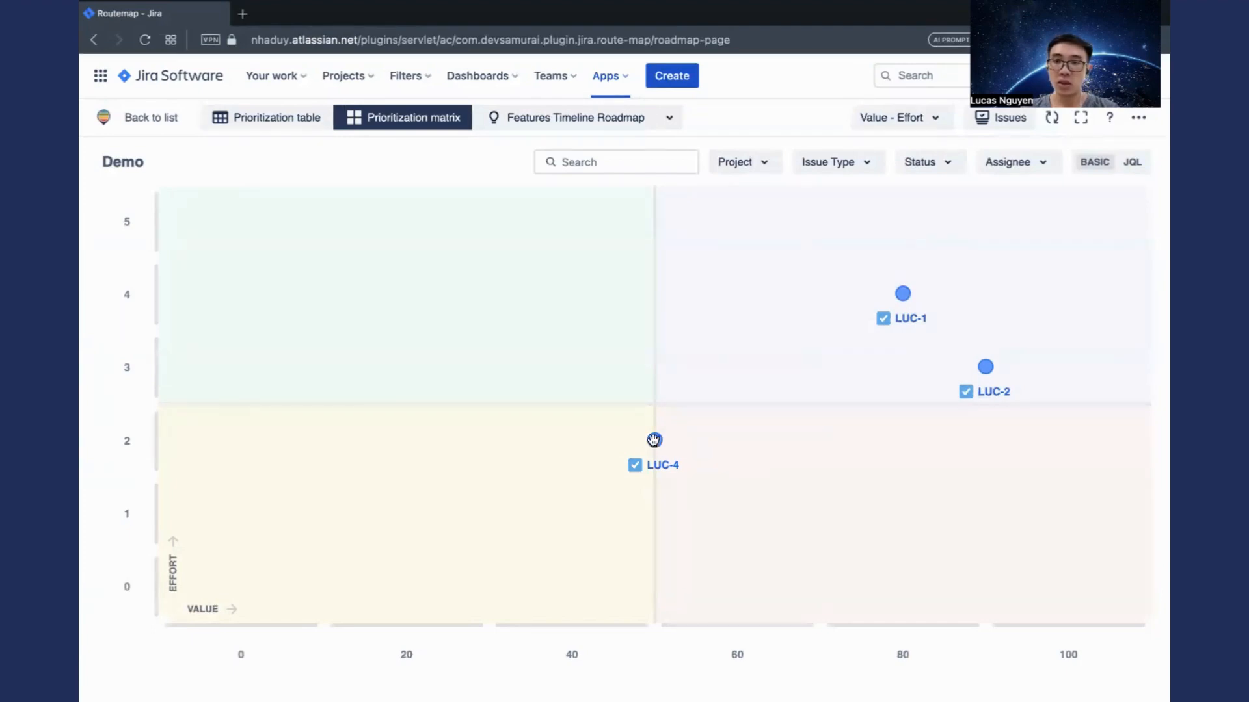
{"action": "left_click_drag", "start_coordinate": [656, 441], "coordinate": [735, 518]}
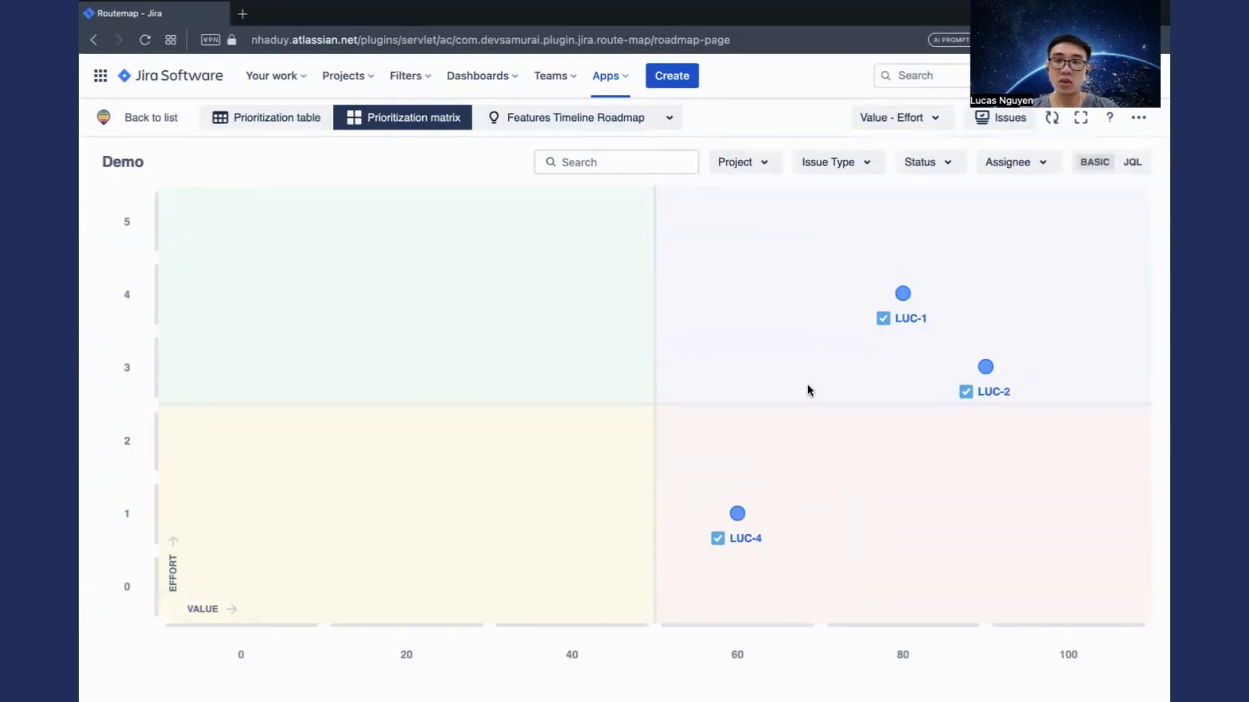
{"action": "left_click", "coordinate": [284, 119]}
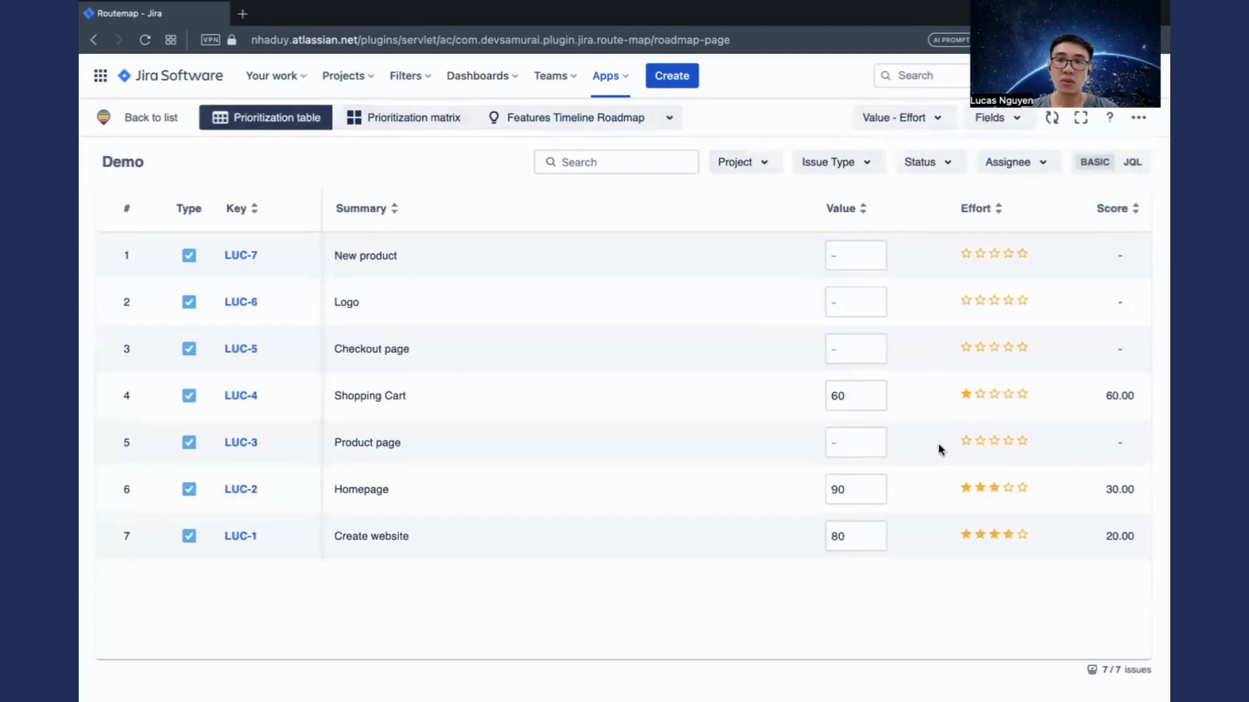
Step: Switch the prioritization matrix to R.I.C.E and plot Reach on the vertical axis against Effort on the horizontal axis
{"action": "left_click", "coordinate": [419, 117]}
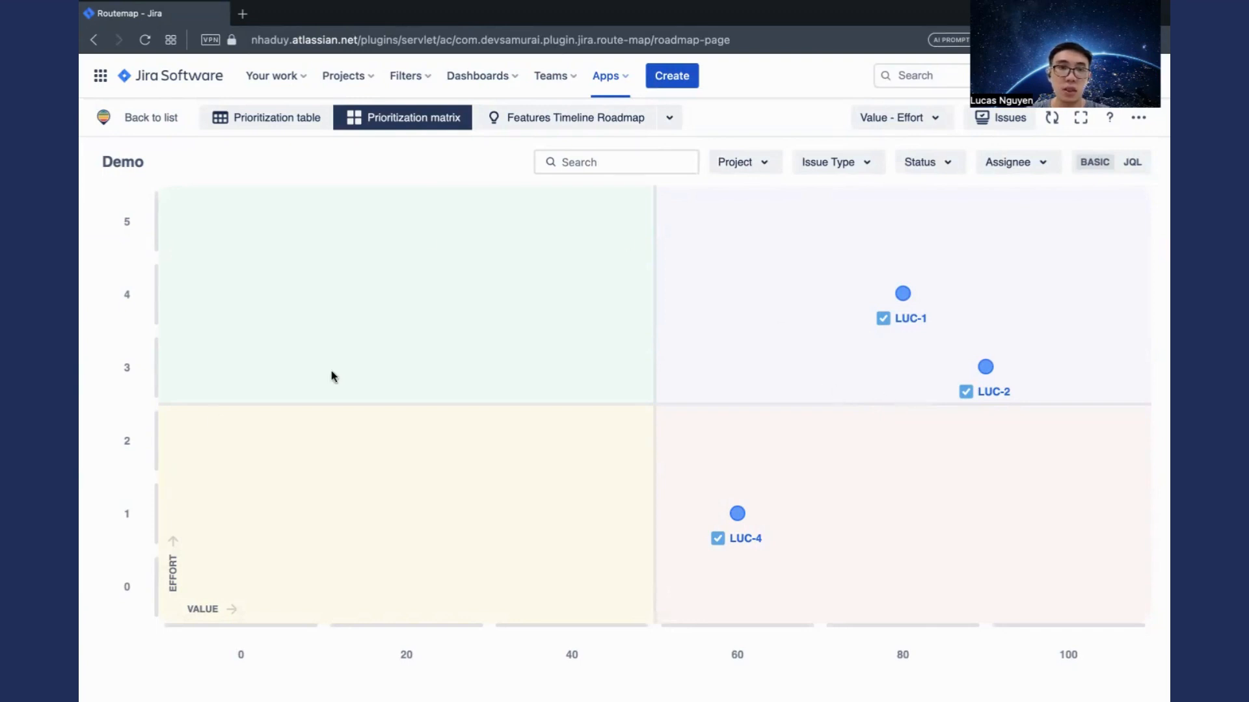
{"action": "left_click", "coordinate": [883, 127]}
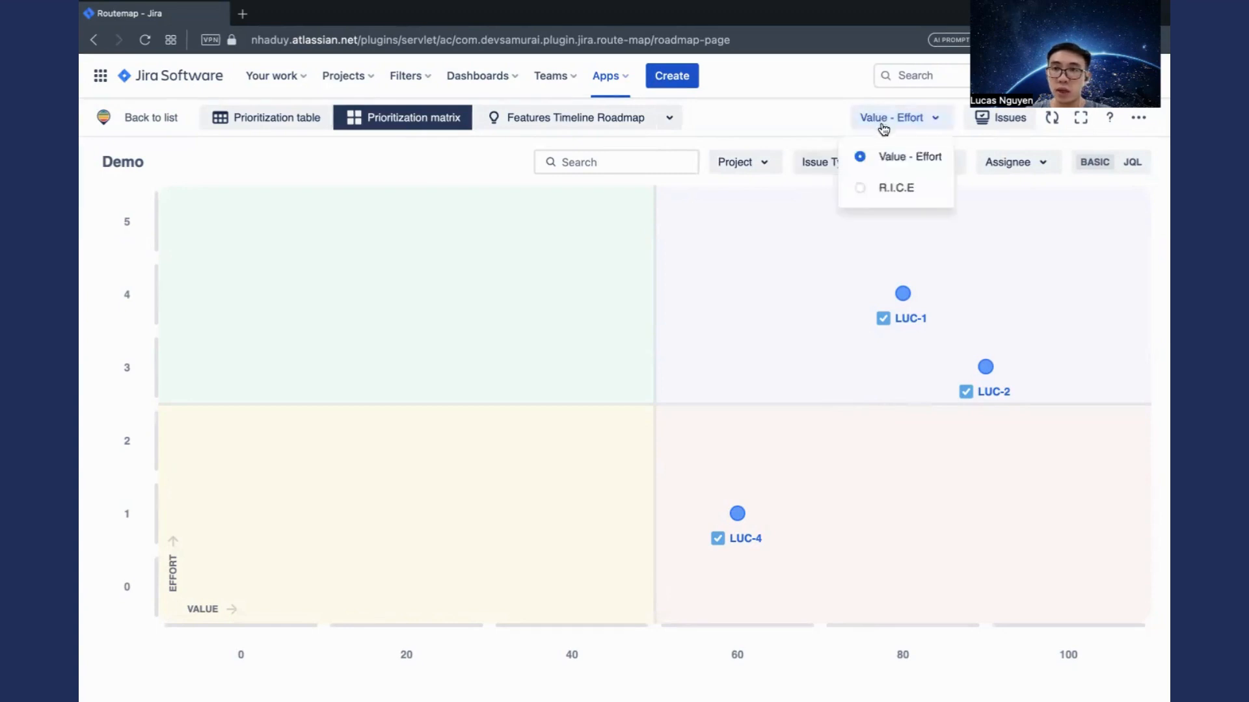
{"action": "left_click", "coordinate": [878, 189]}
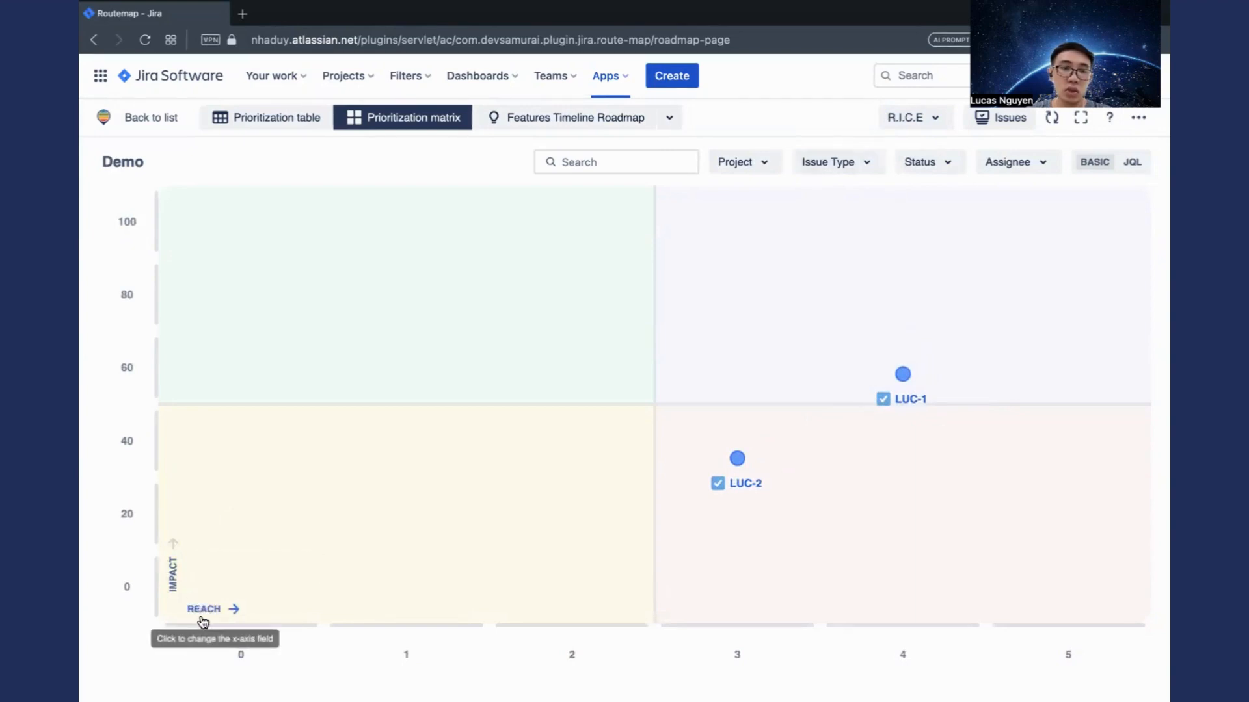
{"action": "left_click", "coordinate": [173, 581]}
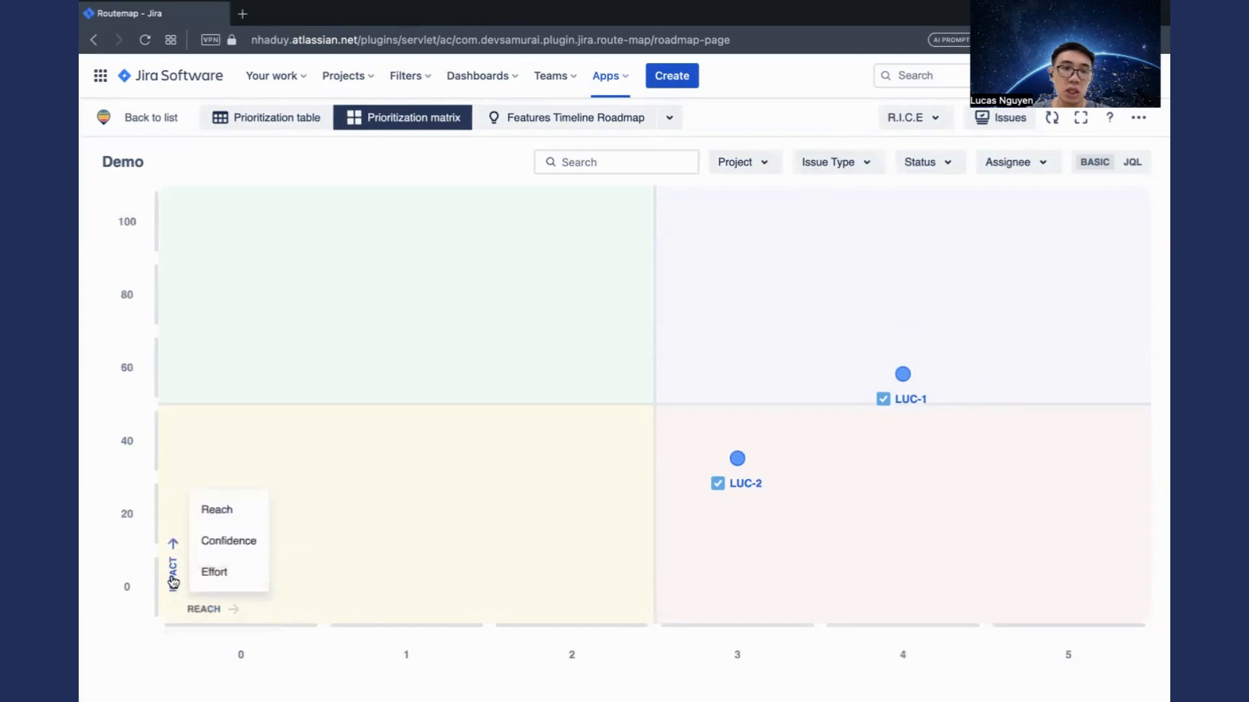
{"action": "left_click", "coordinate": [218, 510]}
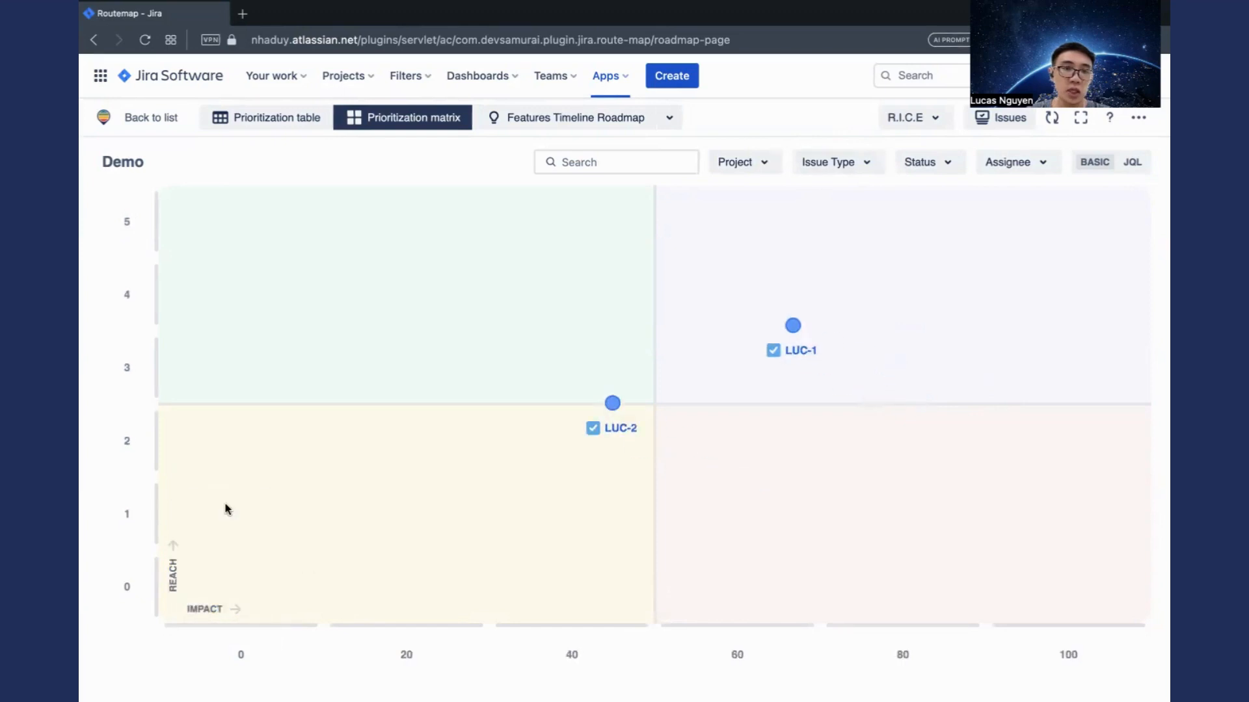
{"action": "left_click", "coordinate": [203, 610]}
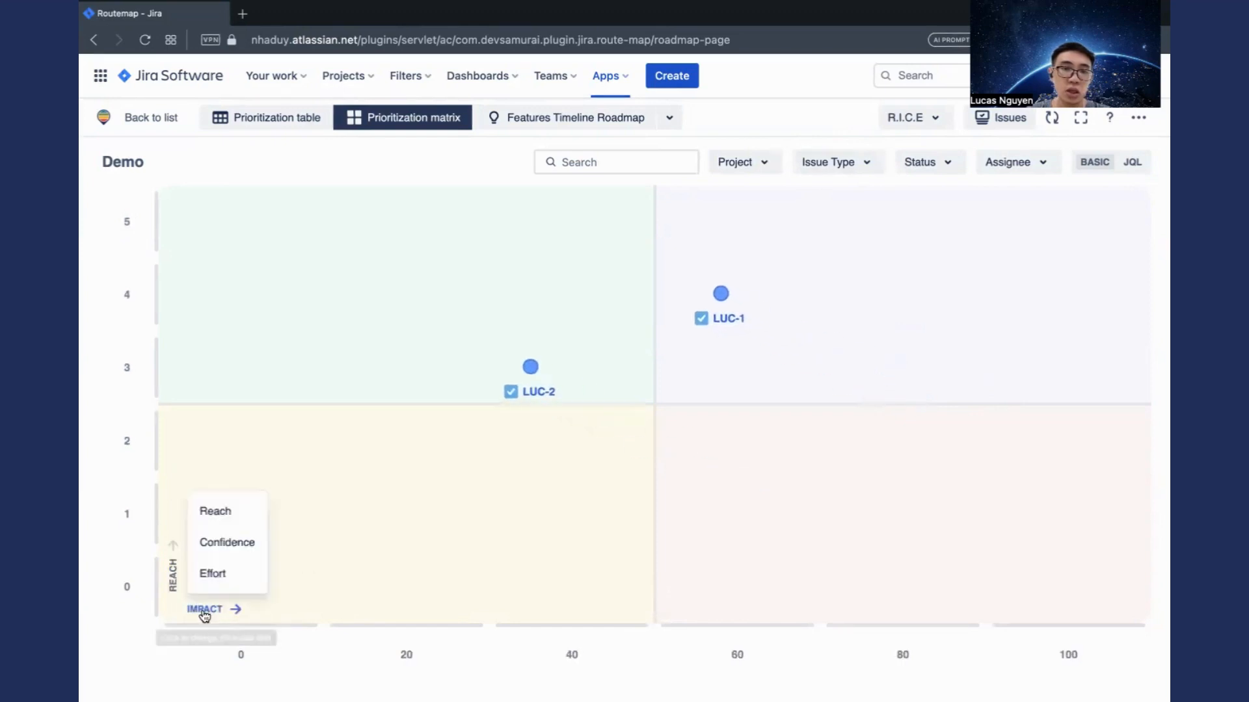
{"action": "left_click", "coordinate": [225, 574]}
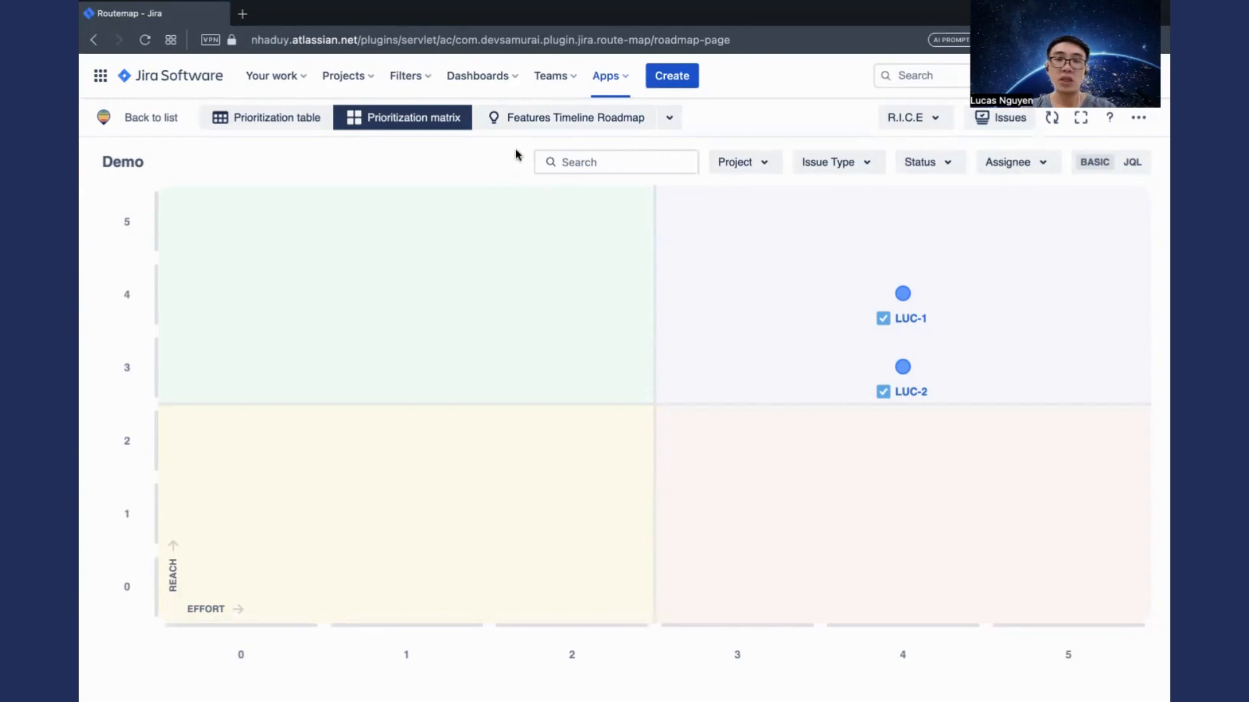
Step: Review the scheduled issues, groups and milestones on the Features Timeline Roadmap
{"action": "left_click", "coordinate": [518, 118]}
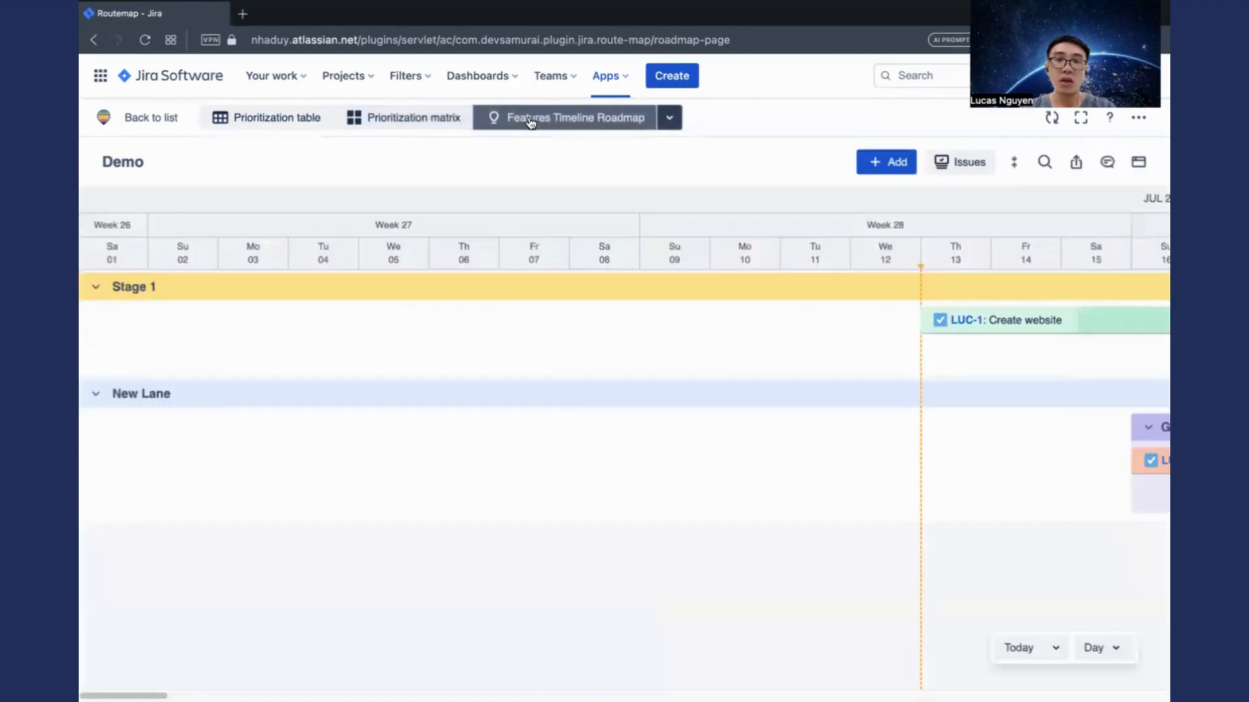
{"action": "scroll", "coordinate": [634, 441], "scroll_direction": "right", "scroll_amount": 6}
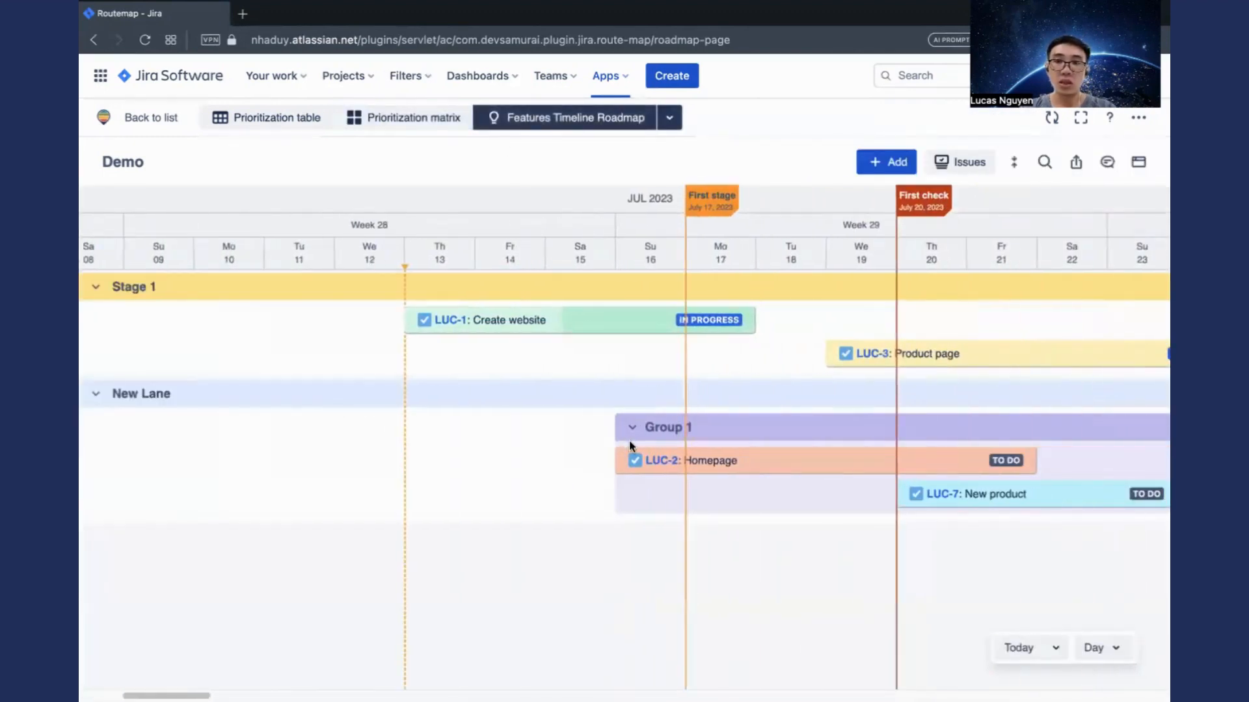
{"action": "scroll", "coordinate": [628, 445], "scroll_direction": "right", "scroll_amount": 2}
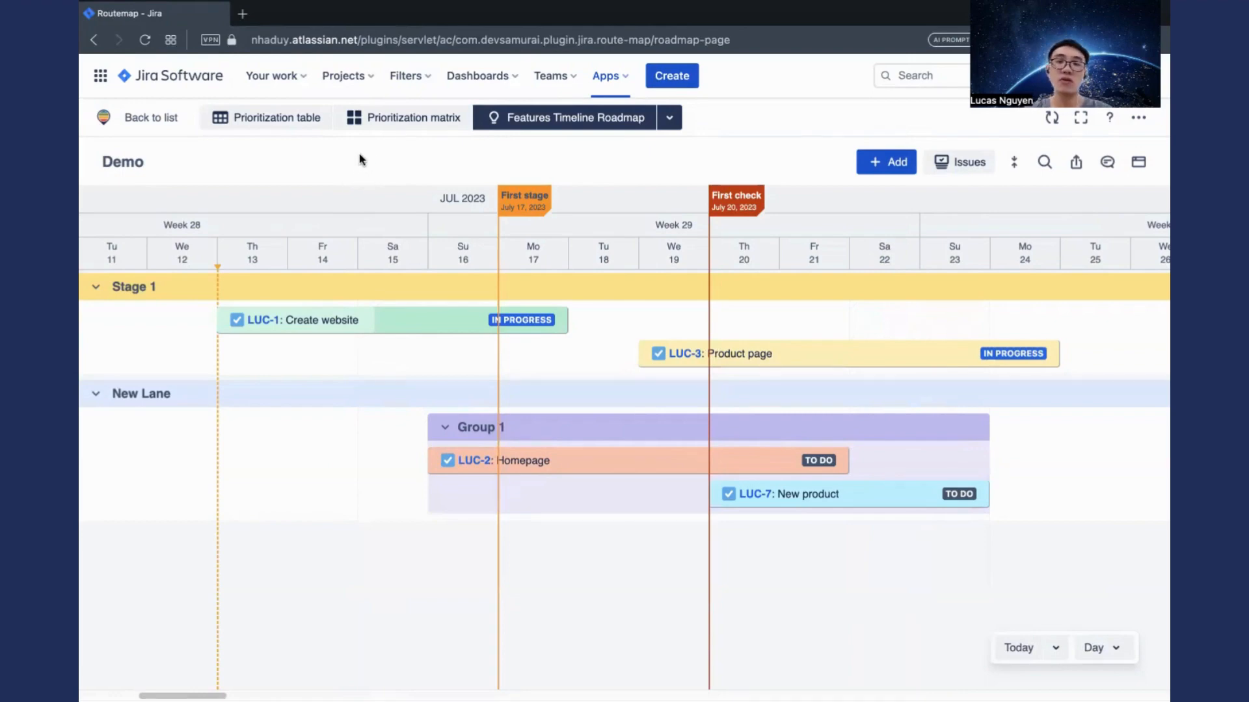
{"action": "mouse_move", "coordinate": [395, 182]}
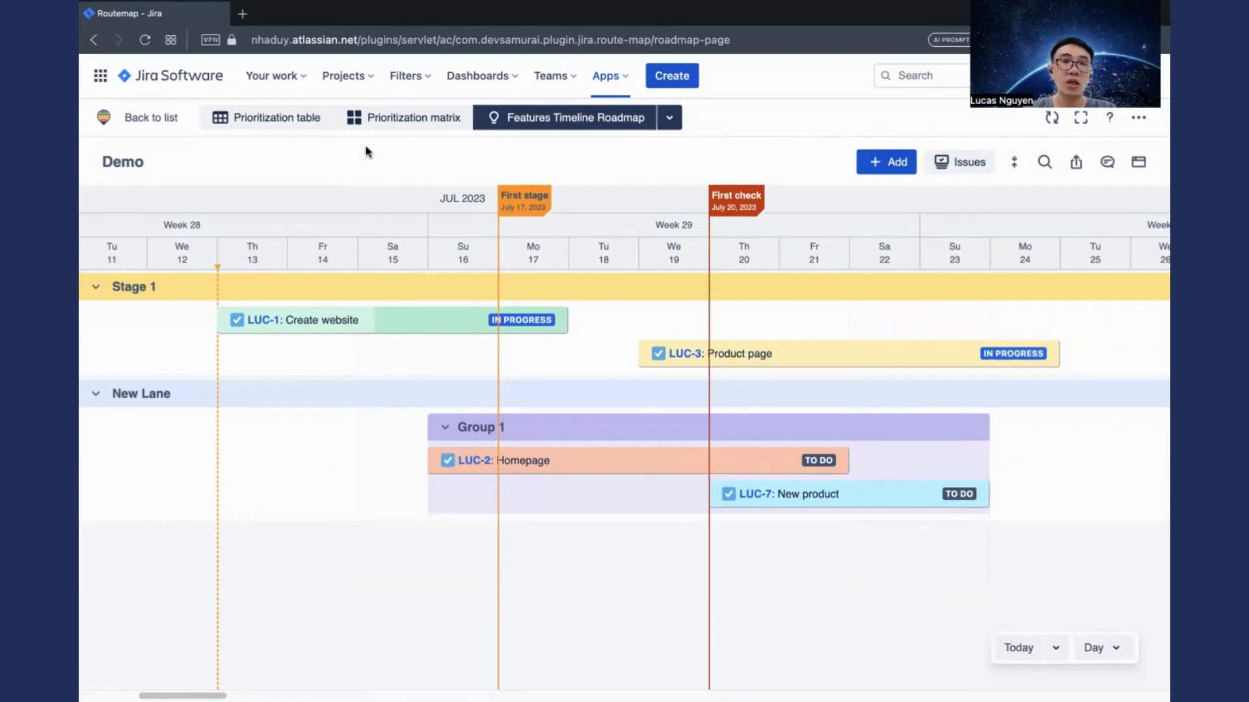
Step: Return to the prioritization table and set its scoring model to Value - Effort
{"action": "left_click", "coordinate": [277, 117]}
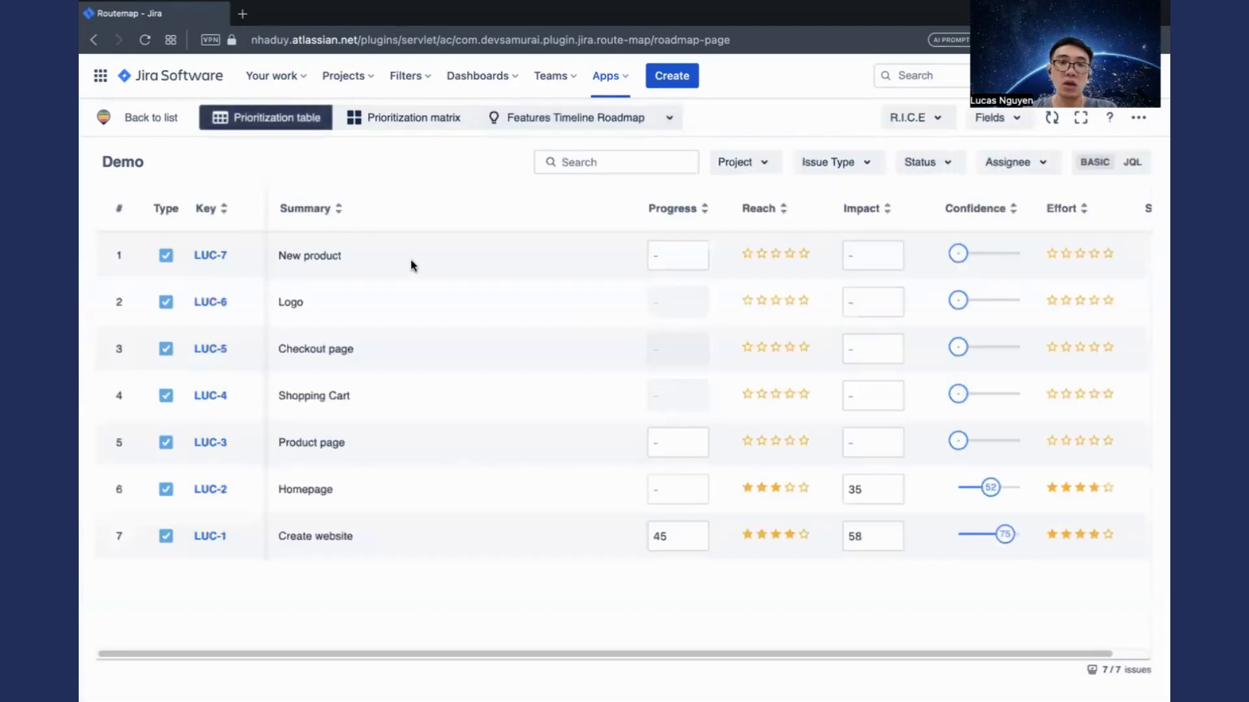
{"action": "left_click", "coordinate": [900, 122]}
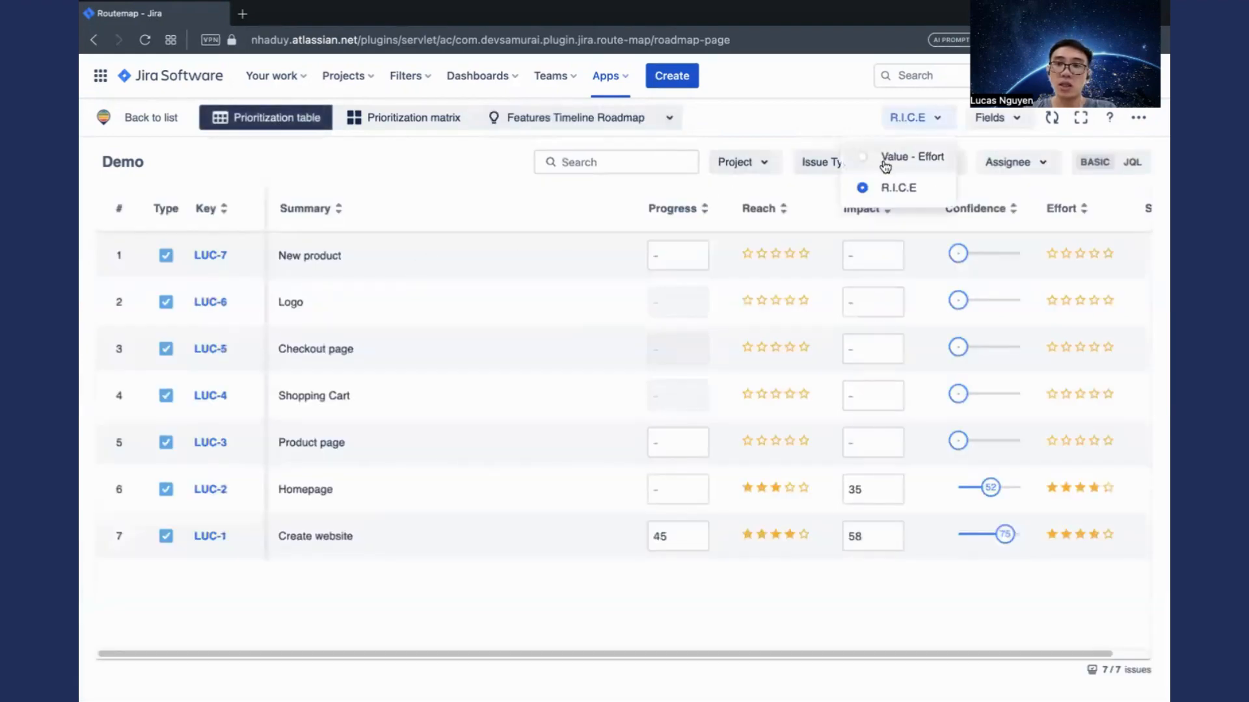
{"action": "left_click", "coordinate": [883, 156]}
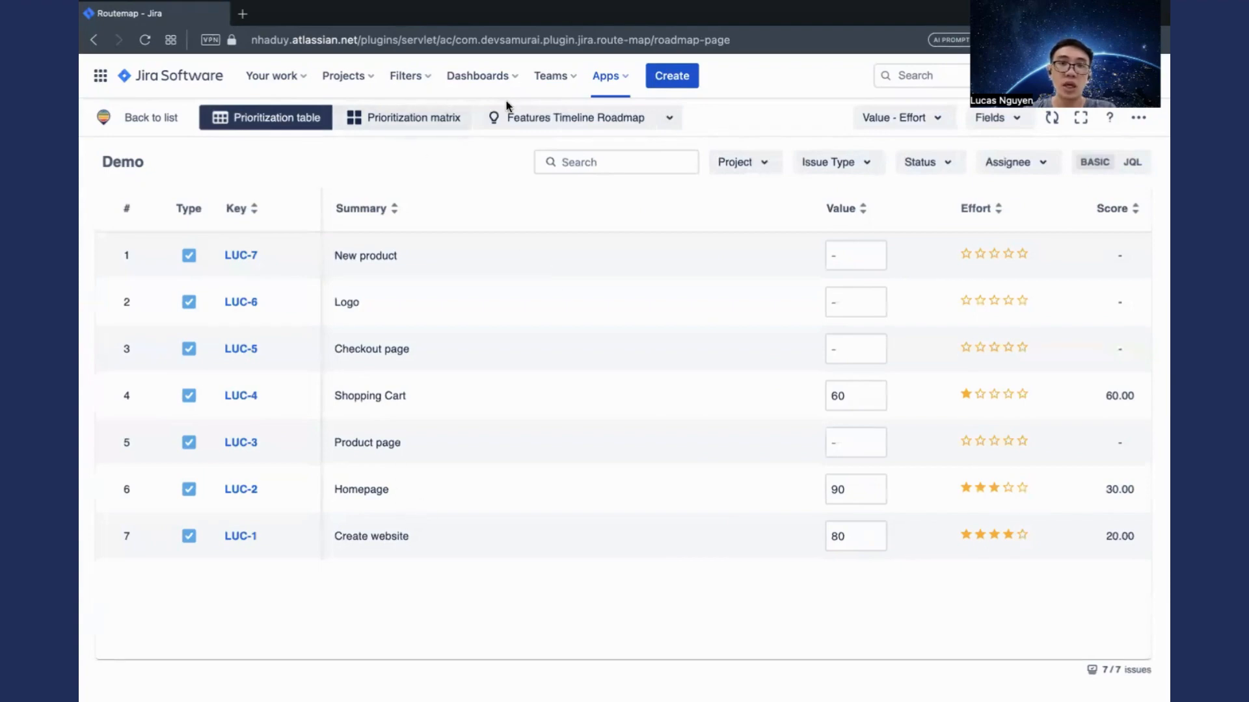
Step: Open the Logo issue's details from the table, examine its comment editor and link options, and close it without saving a comment
{"action": "left_click", "coordinate": [237, 306]}
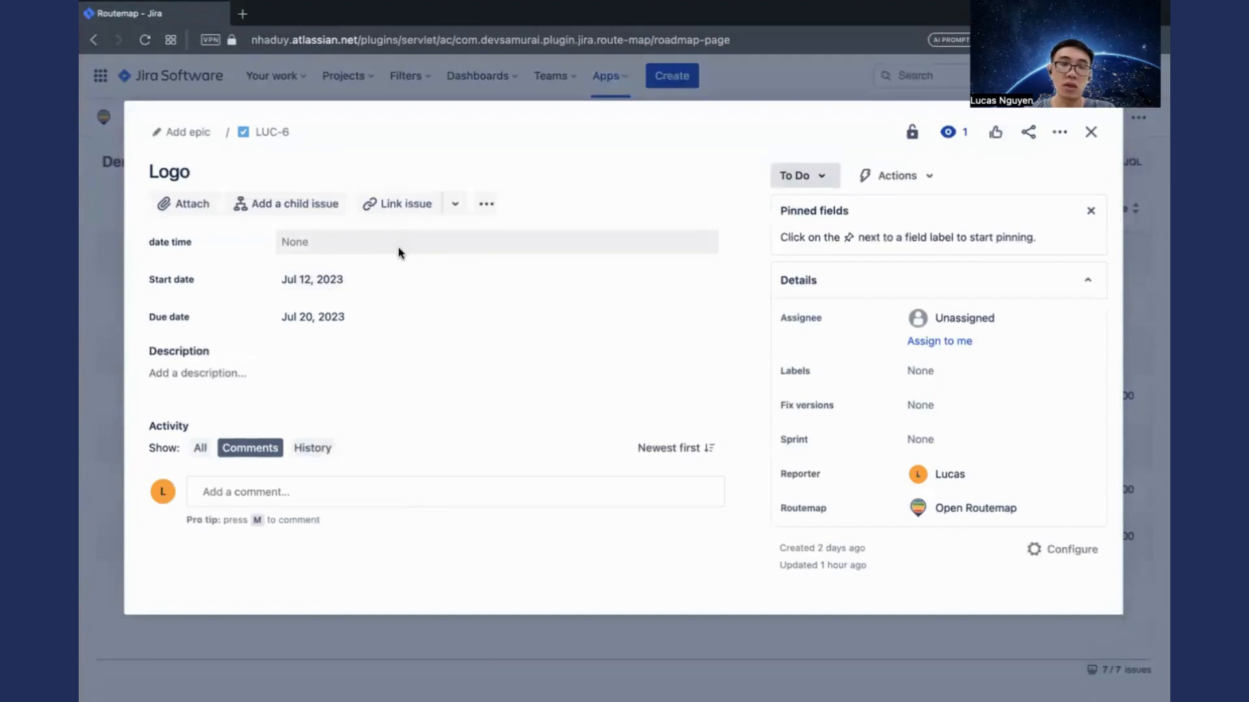
{"action": "left_click", "coordinate": [251, 494]}
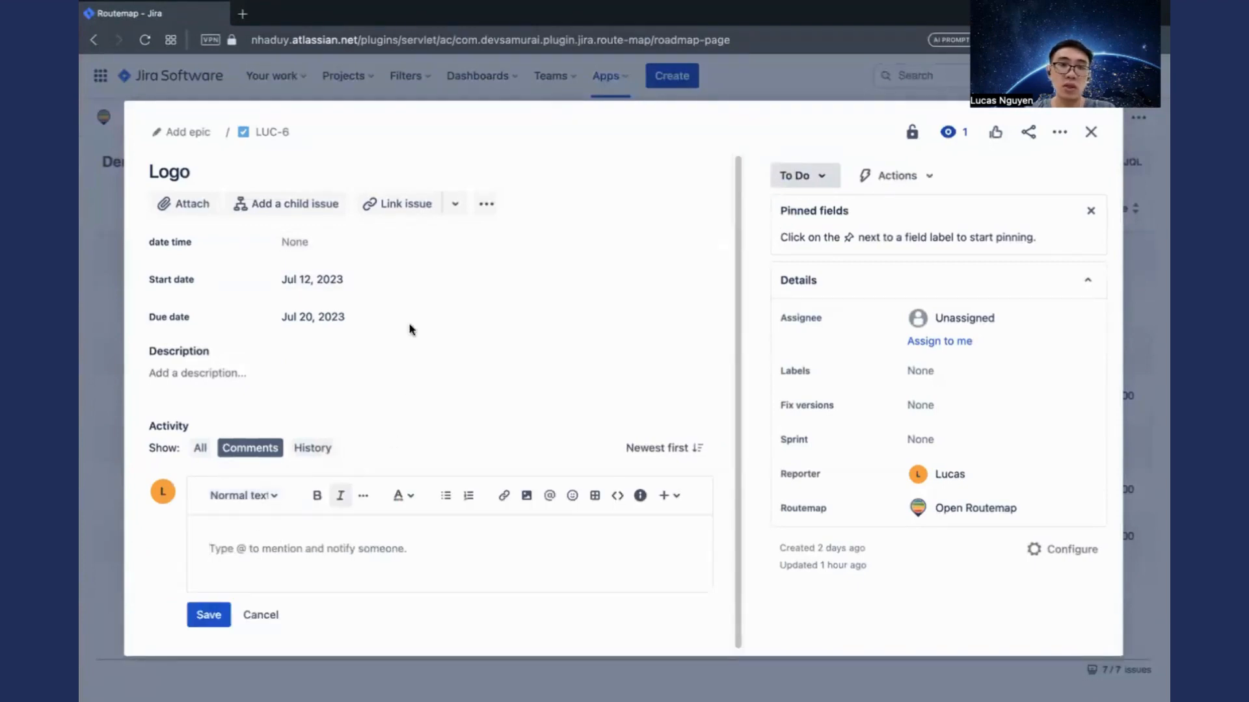
{"action": "left_click", "coordinate": [454, 207]}
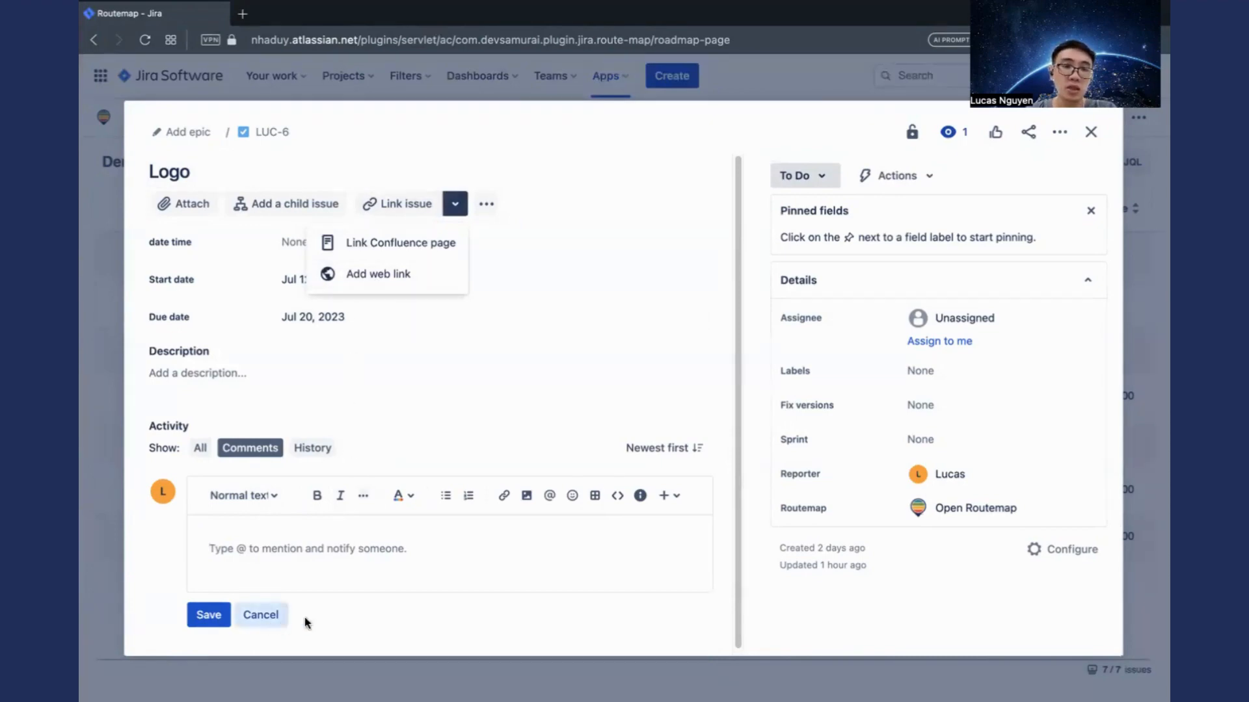
{"action": "left_click", "coordinate": [263, 615]}
{"action": "left_click", "coordinate": [744, 80]}
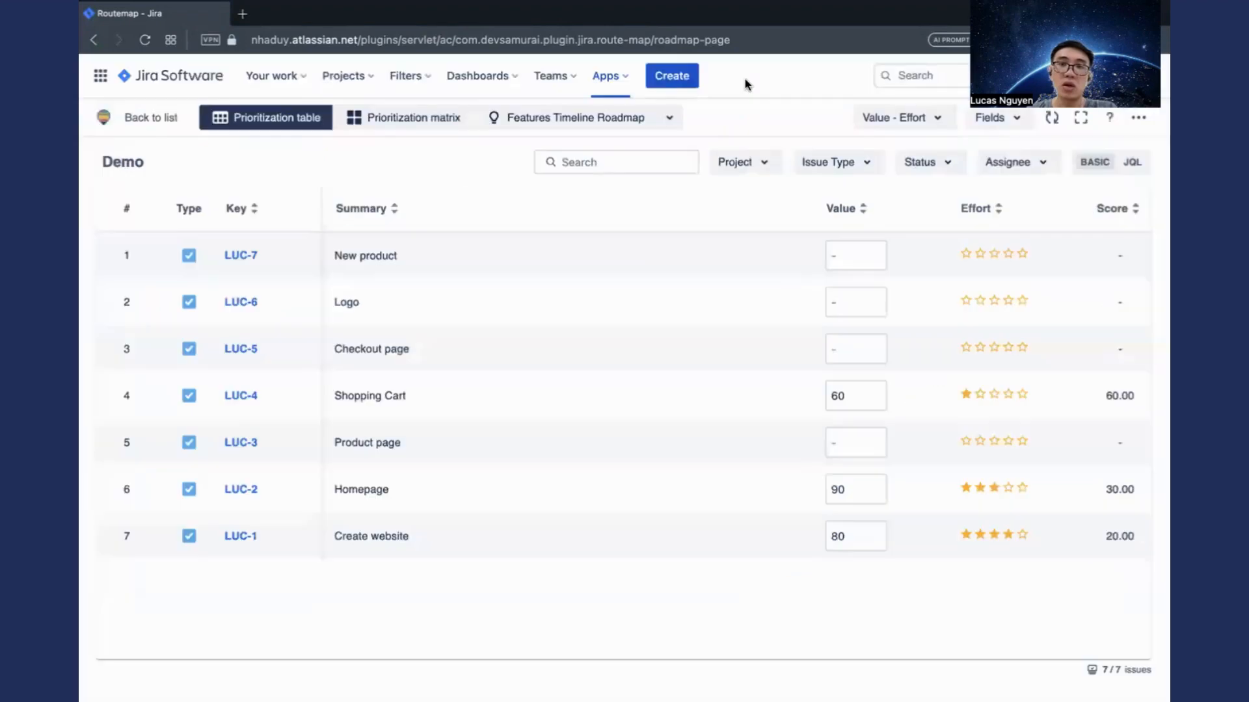